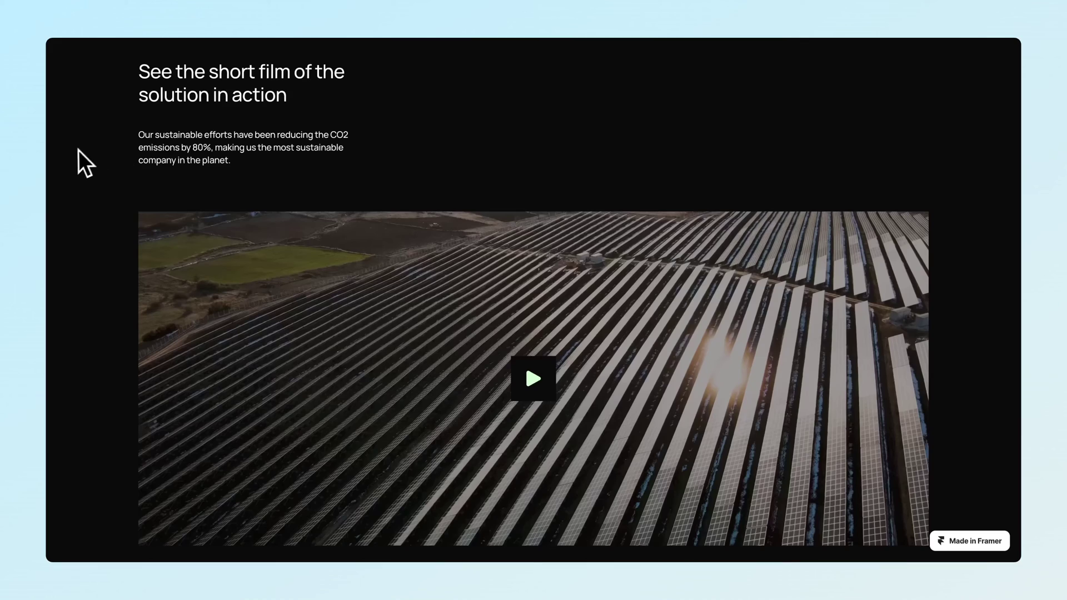
# Step: Try playing and pausing the solar-panel film with its custom button, and the native Framer video with its built-in controls
pyautogui.click(525, 375)
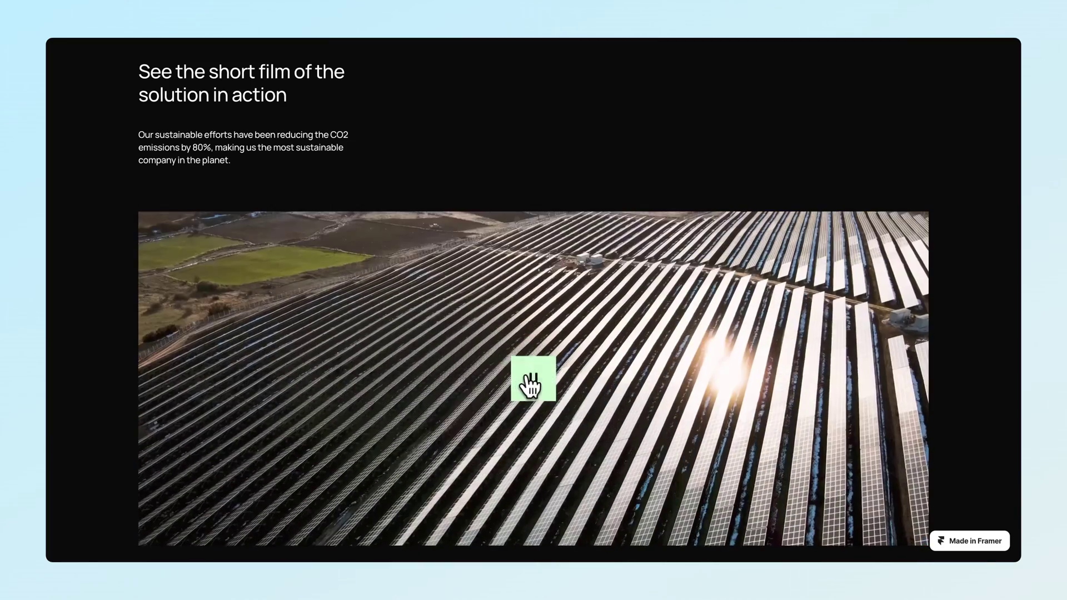
pyautogui.click(527, 381)
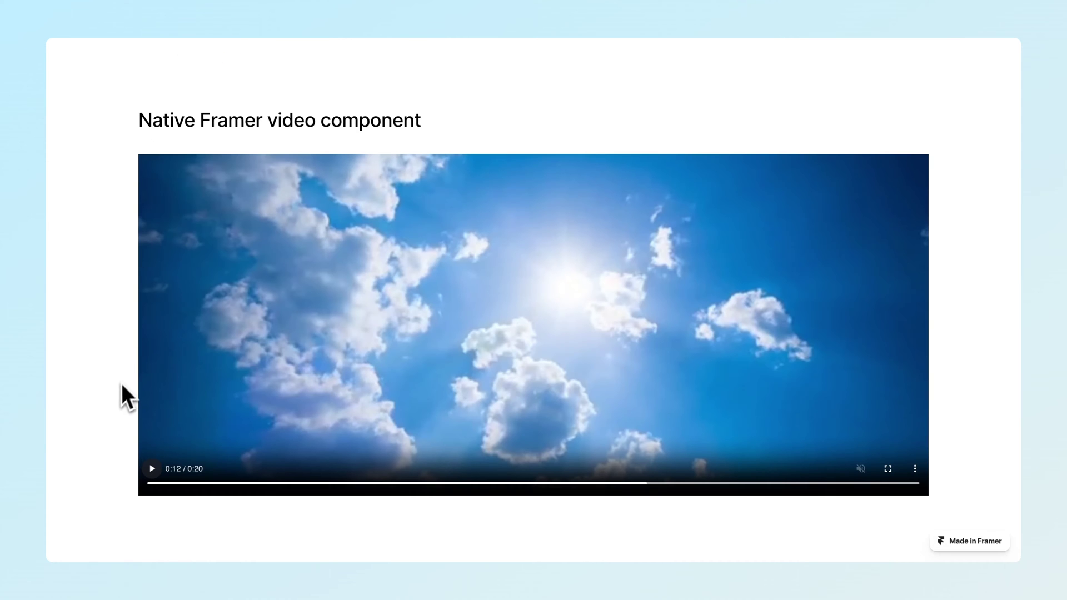
pyautogui.click(149, 472)
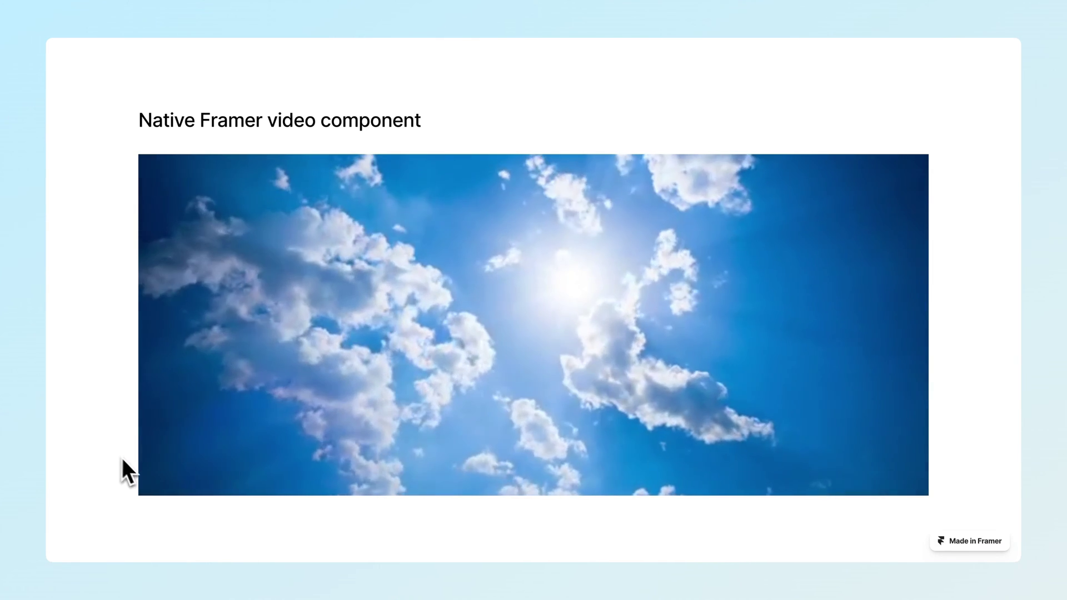
pyautogui.click(150, 471)
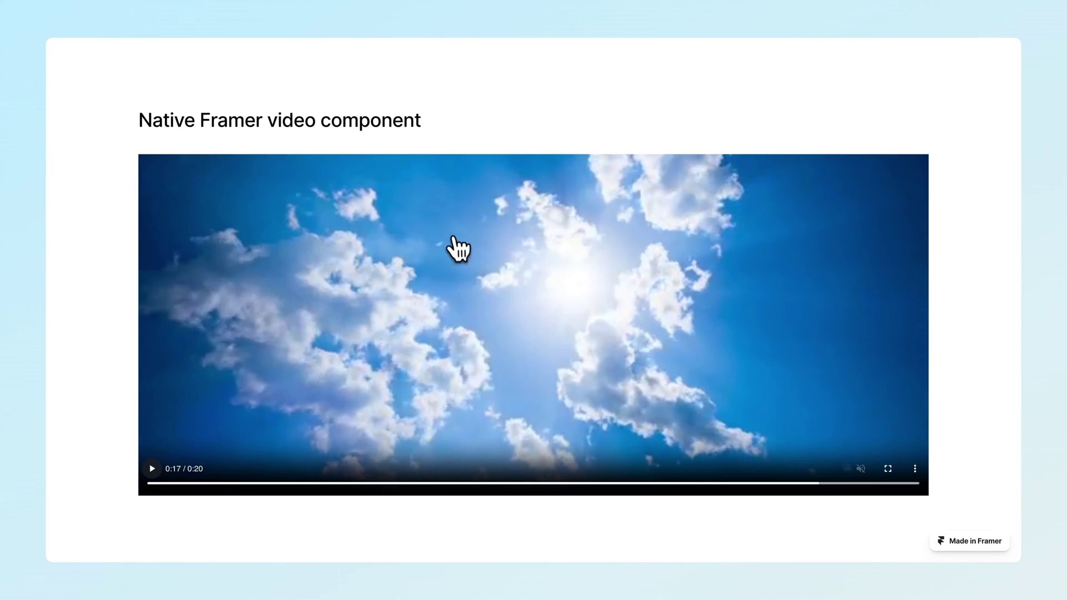
pyautogui.click(409, 13)
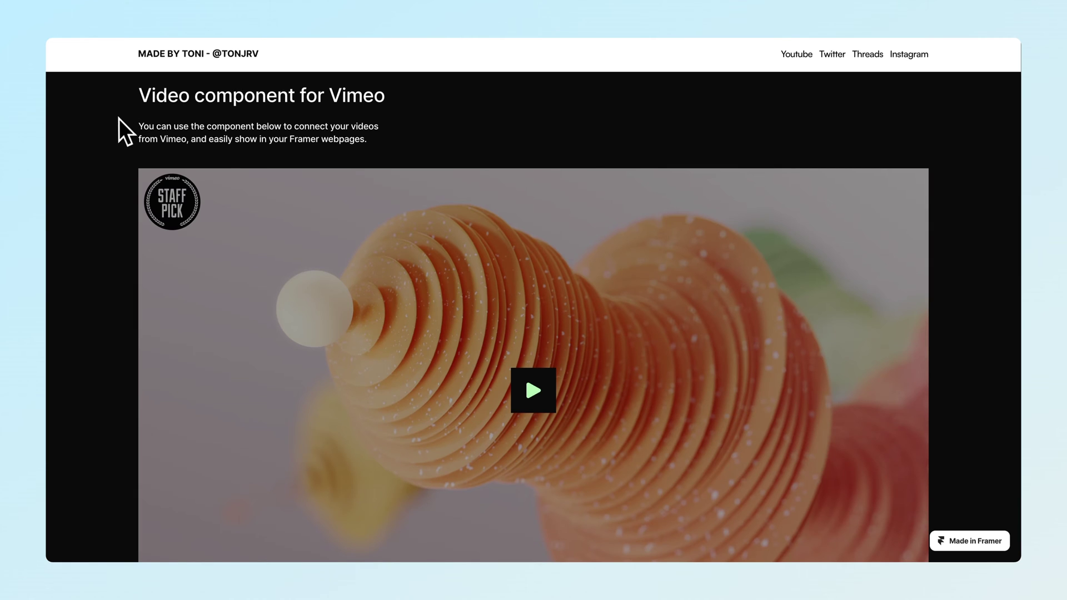
# Step: Review the Vimeo video component on the published page, starting and pausing its playback
pyautogui.scroll(7, 119, 128)
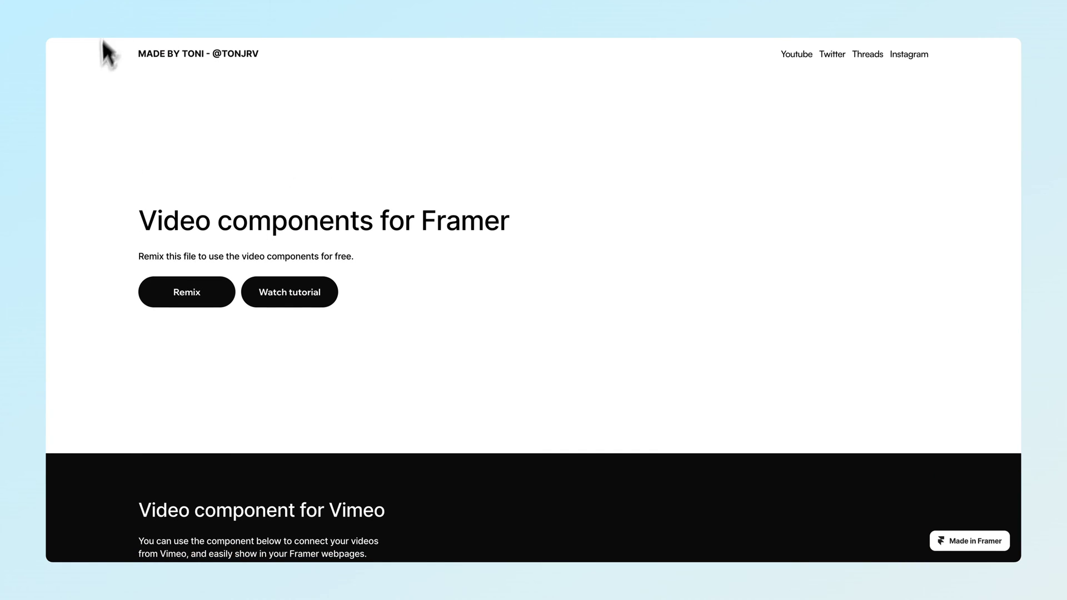
pyautogui.scroll(-8, 90, 157)
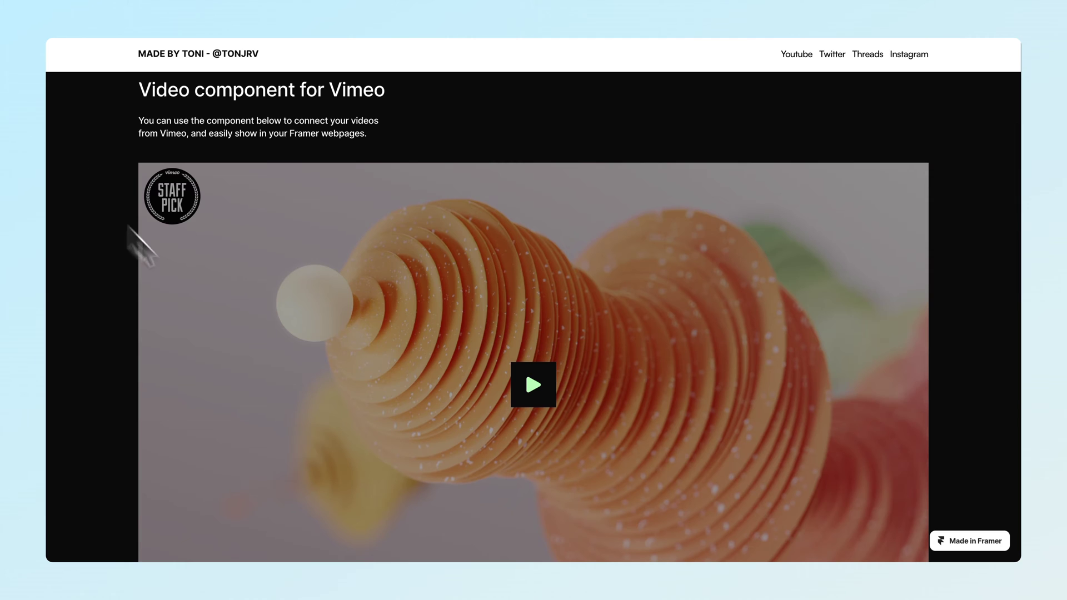
pyautogui.click(514, 396)
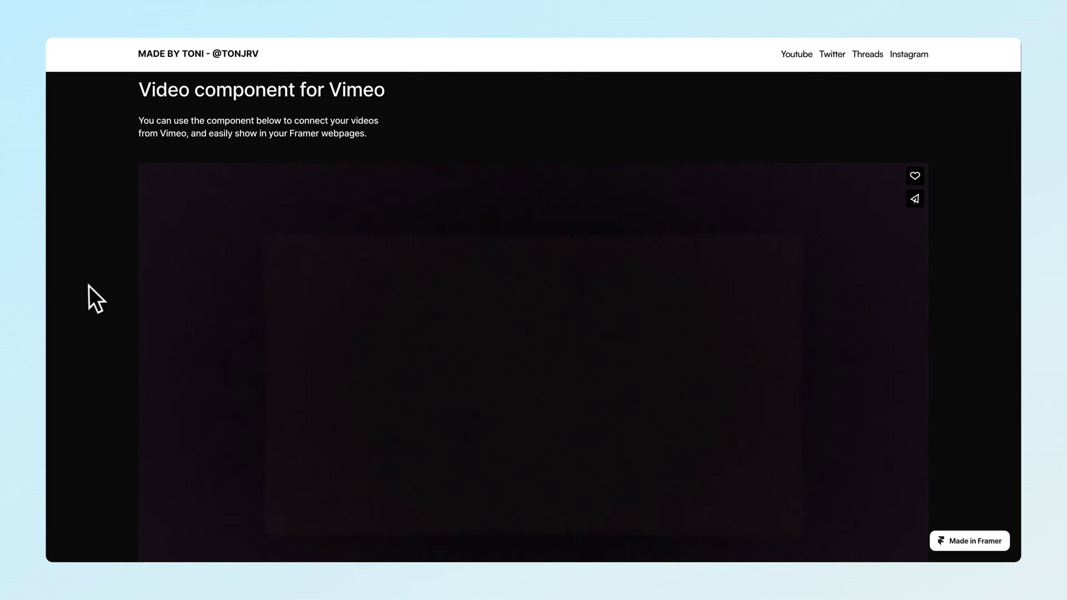
pyautogui.scroll(-1, 99, 299)
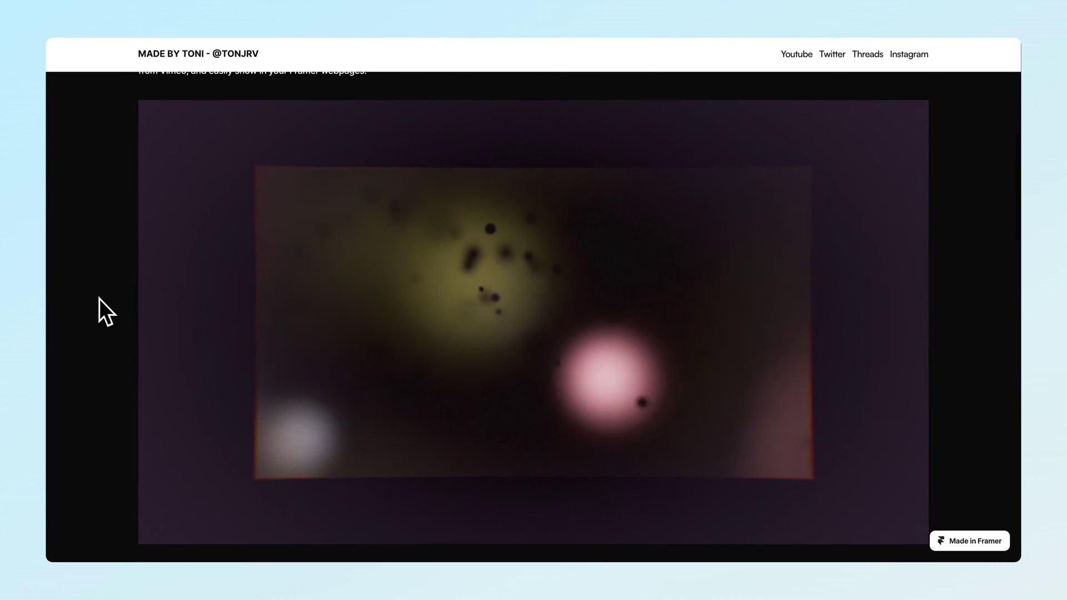
pyautogui.click(522, 334)
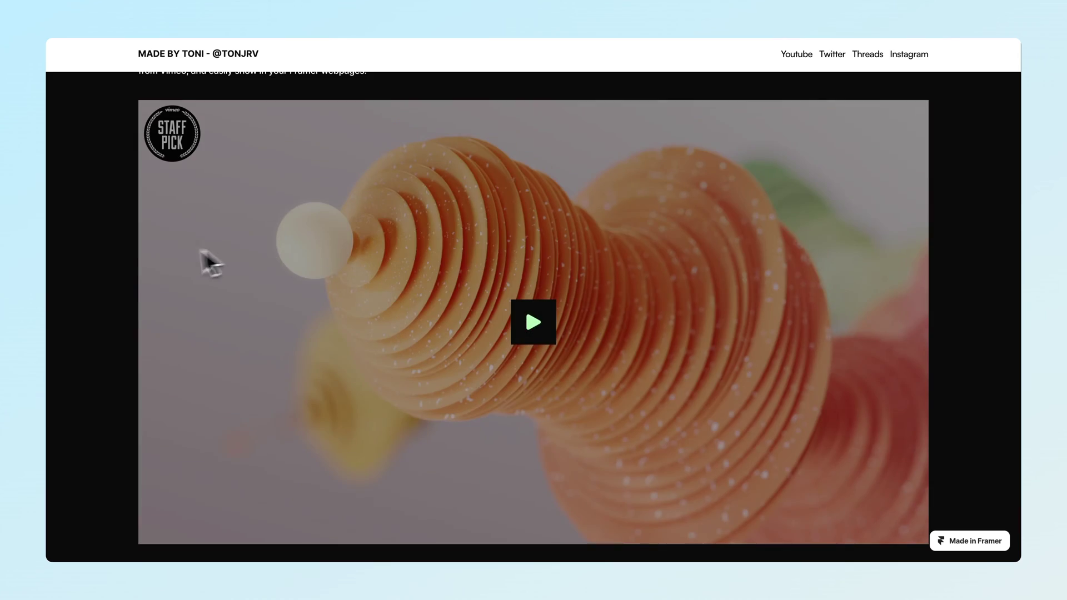
# Step: View the component for uploading own videos further down the page and try its play button
pyautogui.scroll(-8, 109, 276)
pyautogui.scroll(1, 108, 275)
pyautogui.scroll(-1, 109, 275)
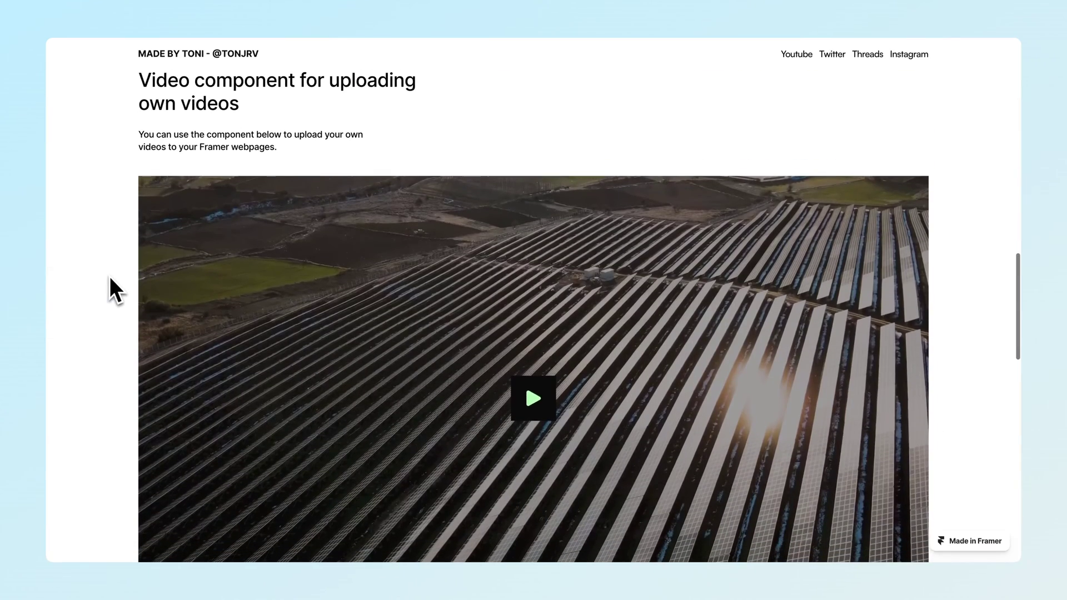
pyautogui.click(533, 398)
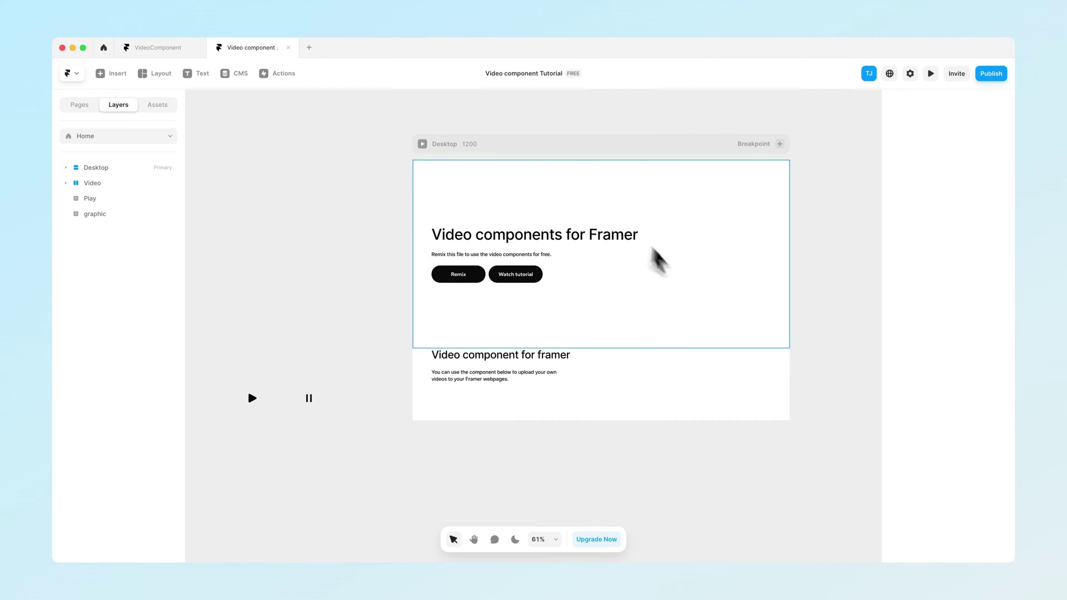
# Step: In the Video component Tutorial project, insert a Video element into the Desktop page's Video section, below the Copy stack
pyautogui.click(66, 167)
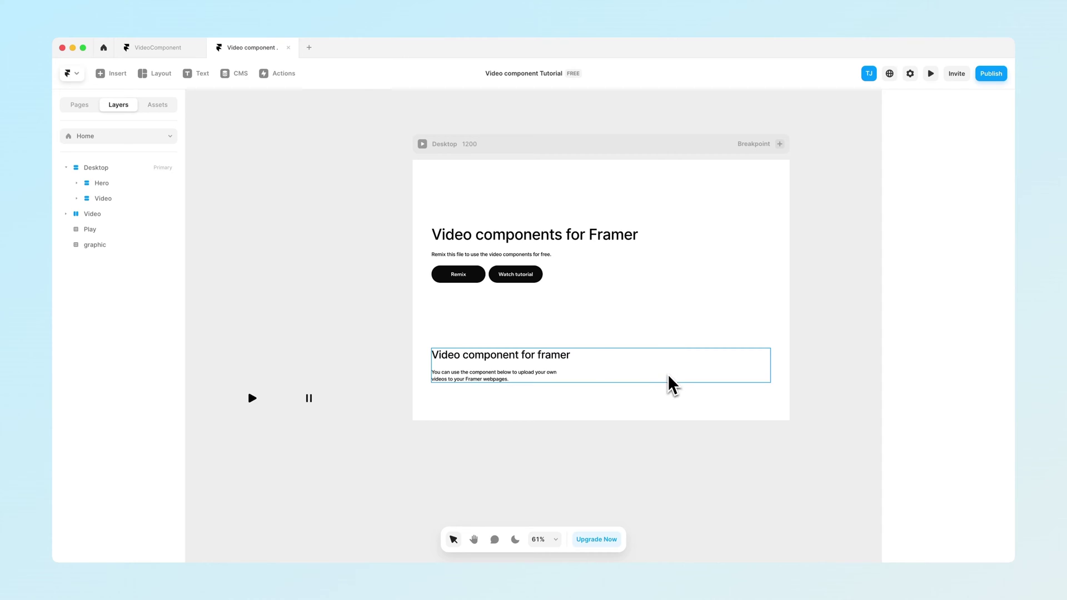
pyautogui.click(671, 384)
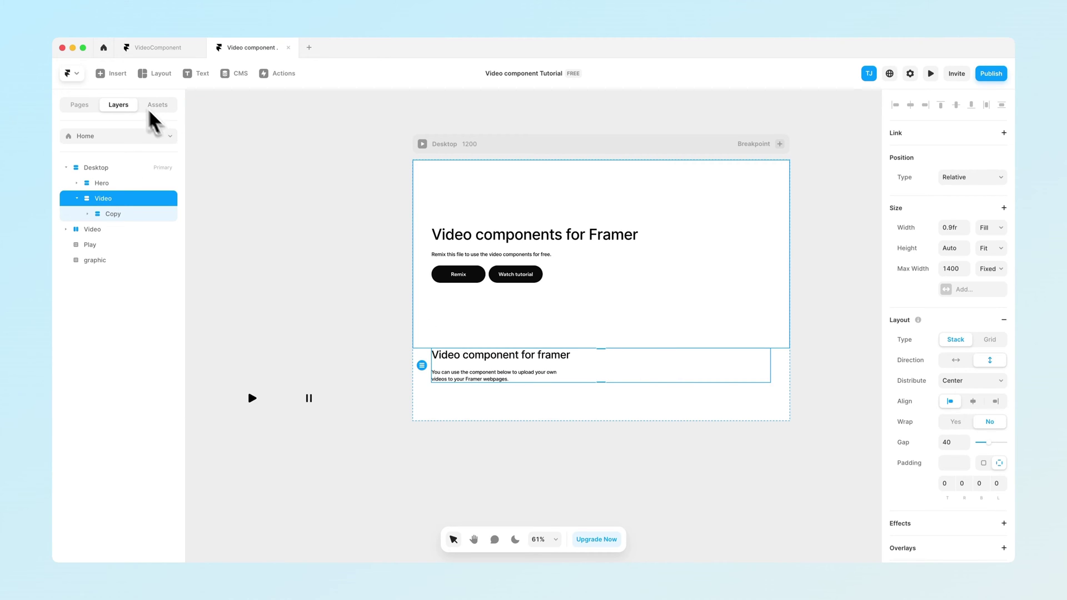
pyautogui.click(117, 78)
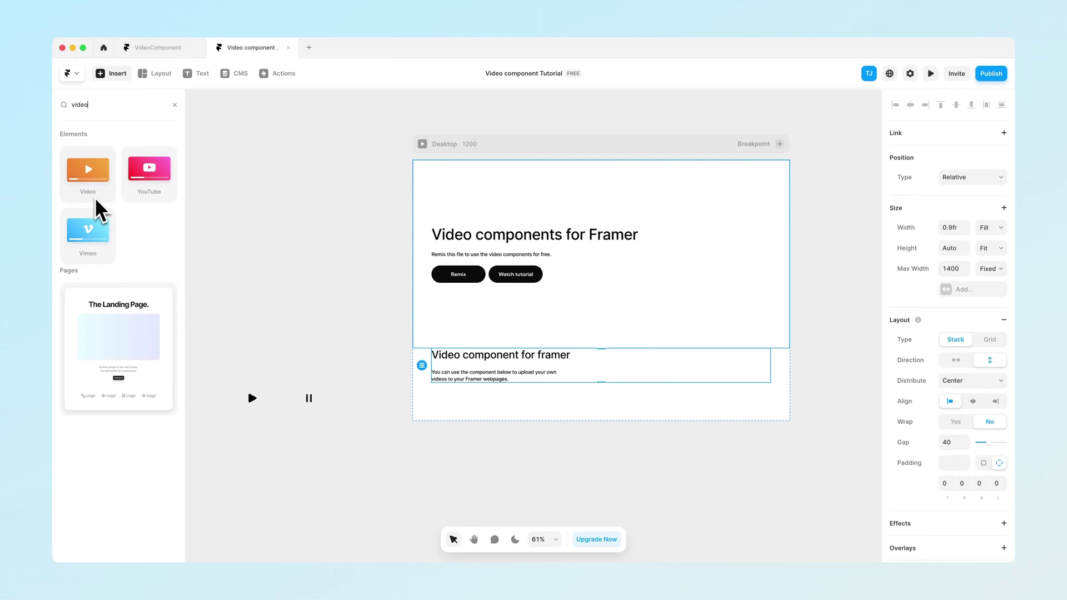
pyautogui.moveTo(91, 190); pyautogui.dragTo(529, 388)
pyautogui.moveTo(117, 214); pyautogui.dragTo(94, 210)
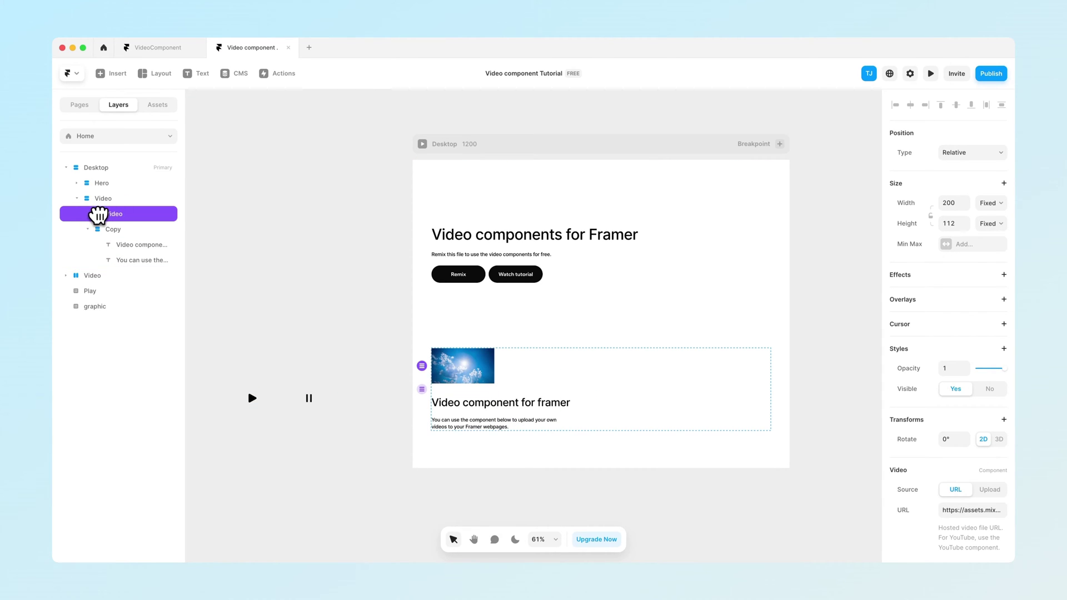
pyautogui.press('Down')
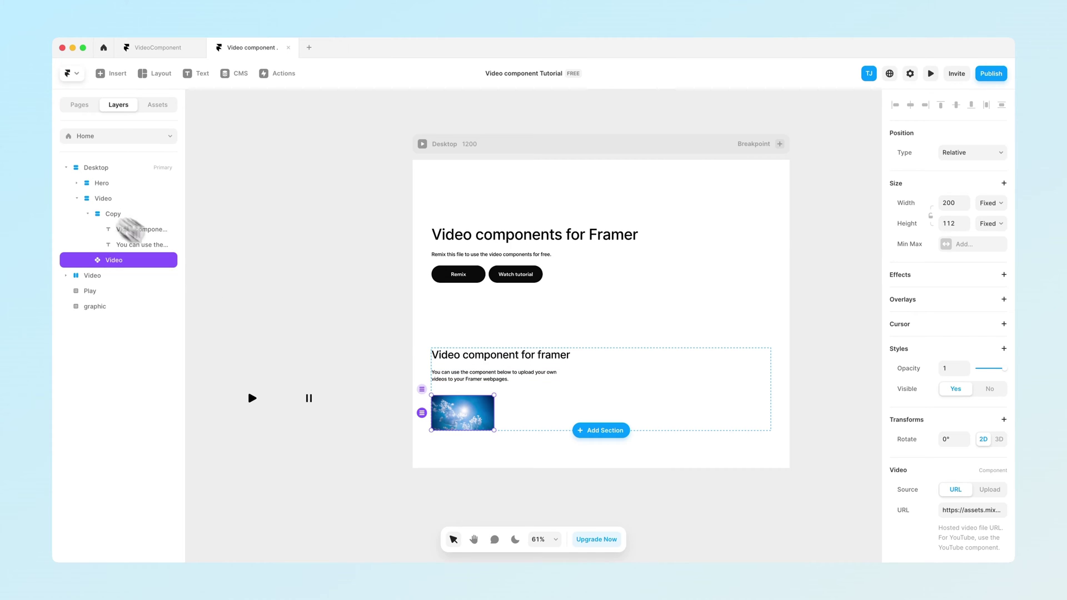
# Step: Lock the inserted video's aspect ratio and set its width to Fill
pyautogui.click(932, 216)
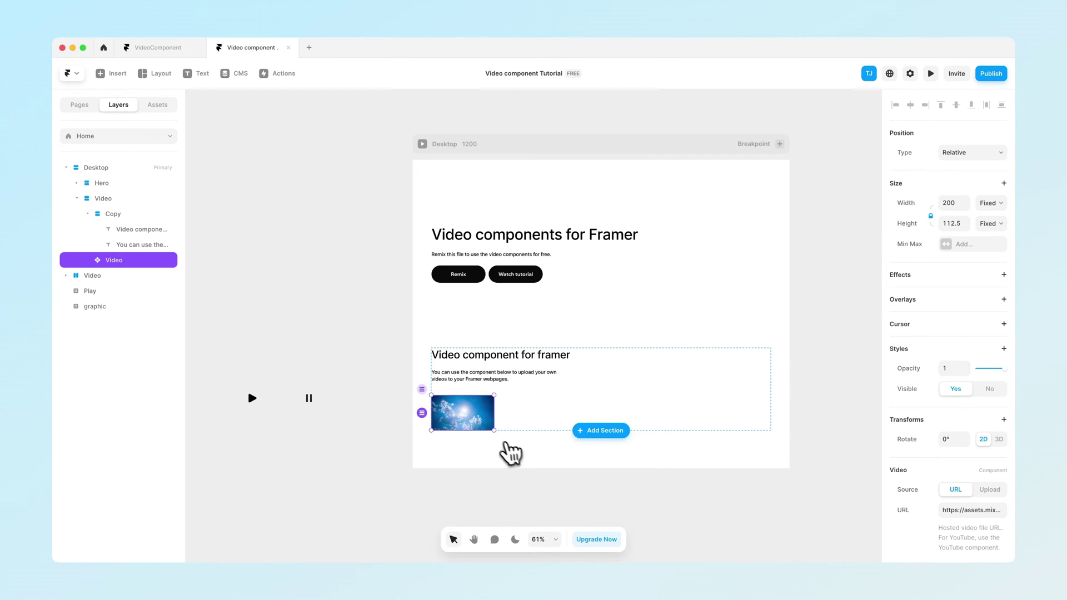
pyautogui.moveTo(492, 430); pyautogui.dragTo(642, 514)
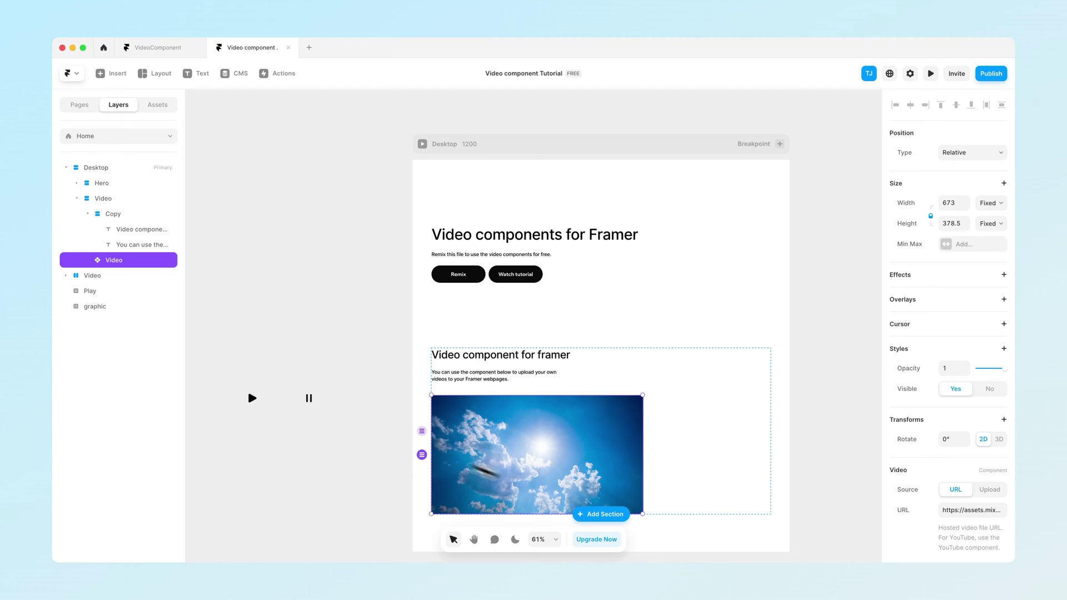
pyautogui.moveTo(386, 442); pyautogui.dragTo(383, 442)
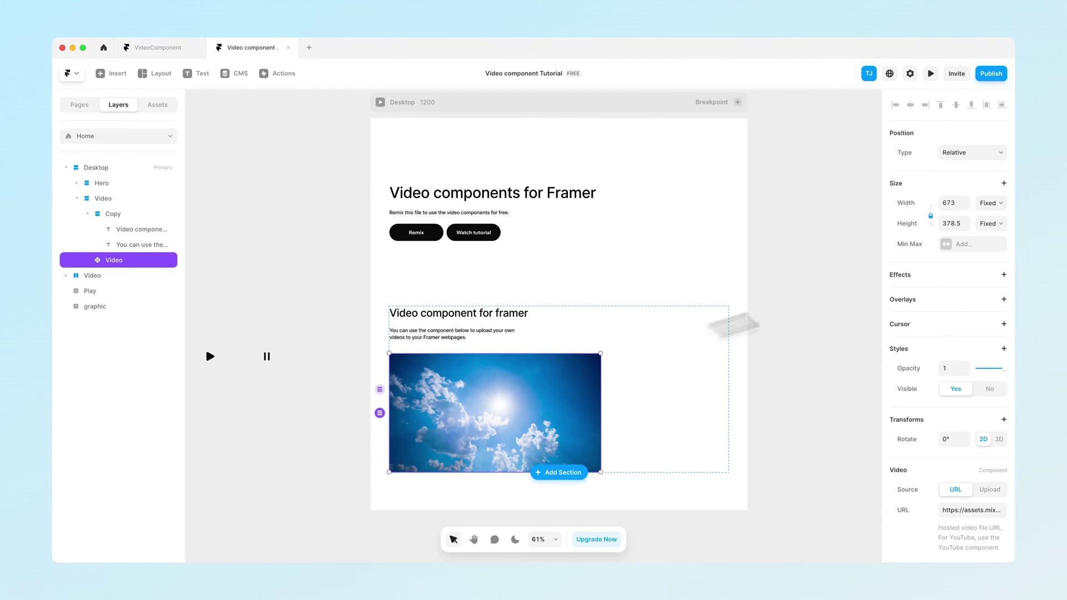
pyautogui.click(1004, 210)
pyautogui.click(992, 228)
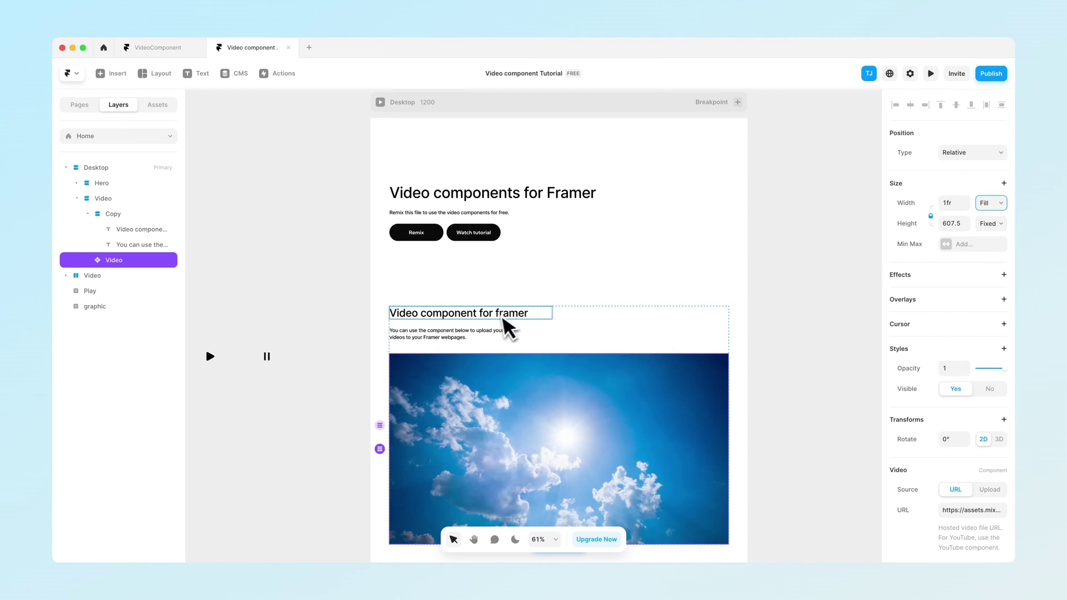
# Step: Wrap the video in a stack and convert that stack into a component named VideoComponent
pyautogui.scroll(-2, 398, 321)
pyautogui.rightClick(124, 261)
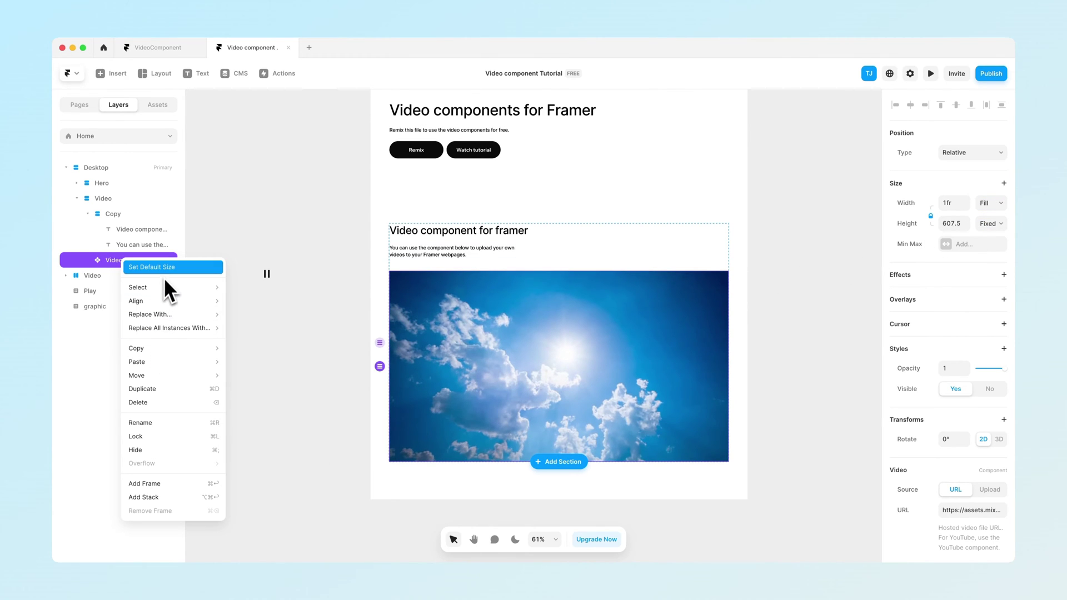
pyautogui.click(162, 493)
pyautogui.rightClick(120, 264)
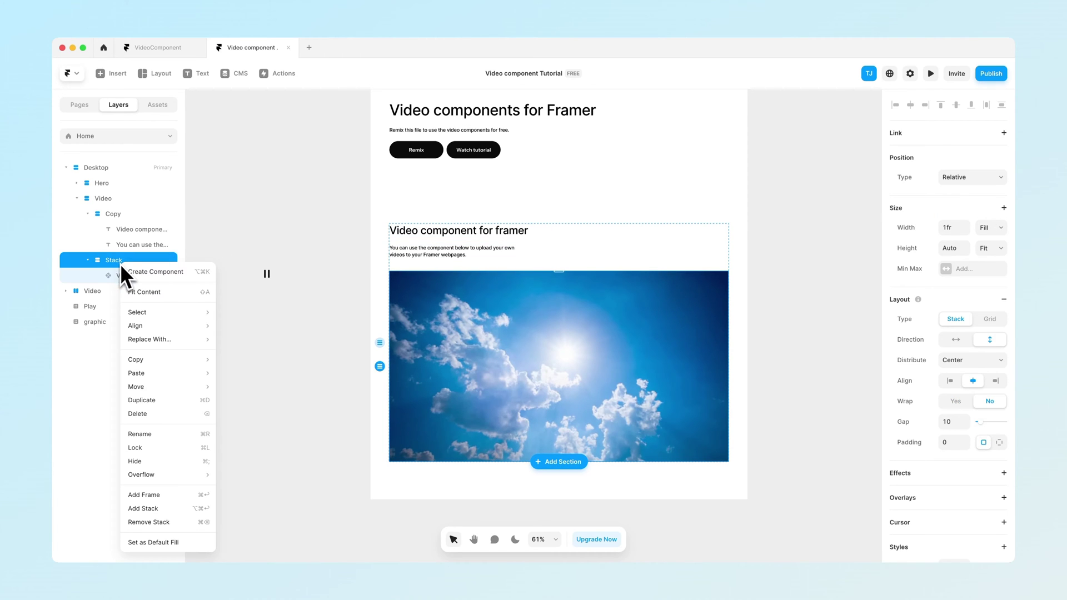
pyautogui.click(149, 271)
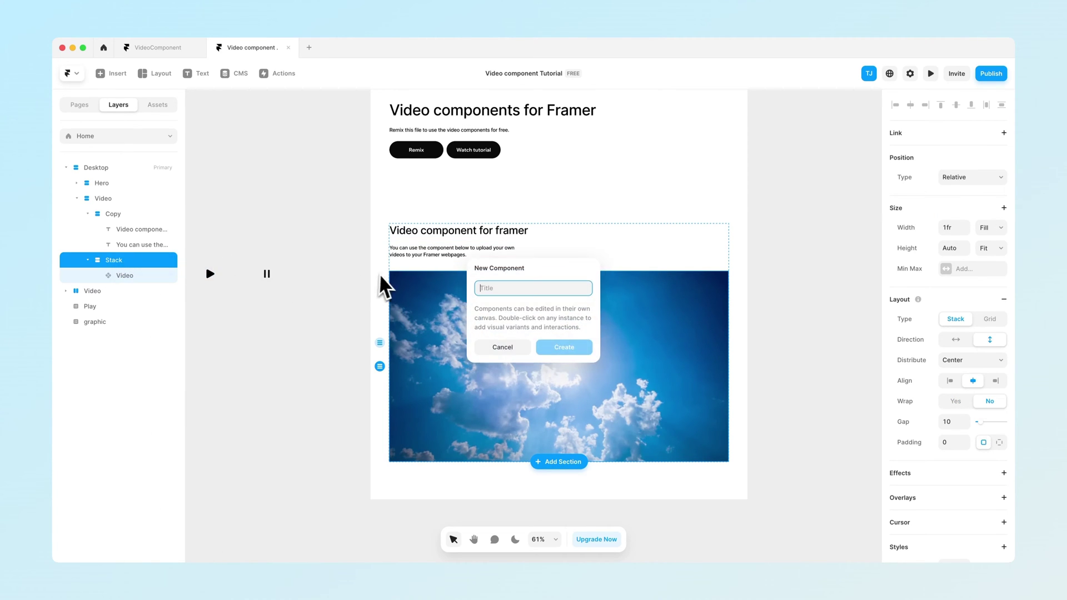
pyautogui.write('VideoComponent')
pyautogui.press('Return')
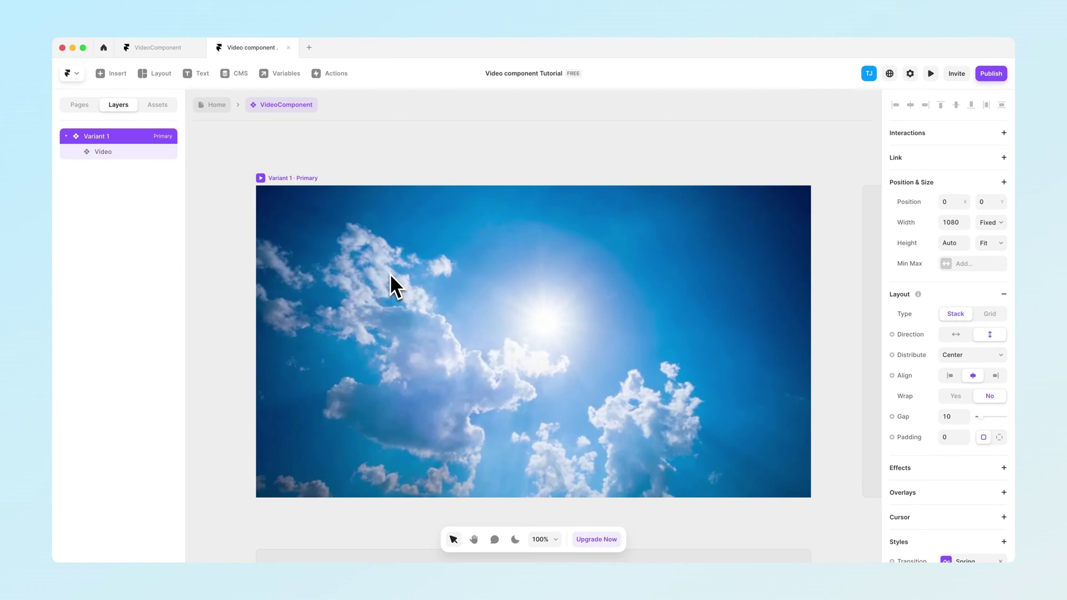
# Step: Add a second variant beside the primary variant of VideoComponent
pyautogui.click(248, 250)
pyautogui.scroll(-5, 250, 249)
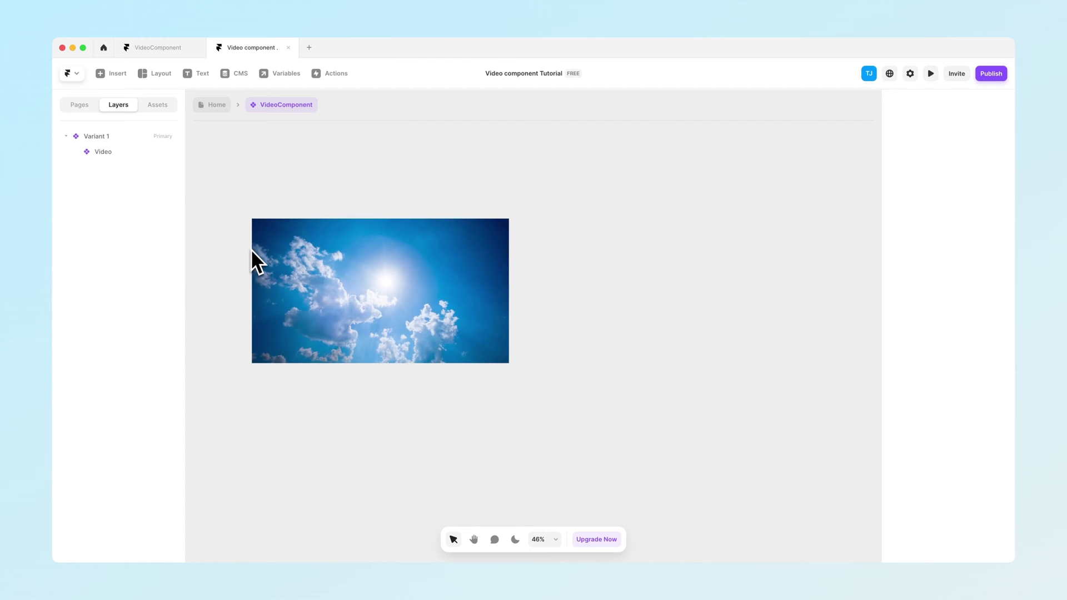
pyautogui.click(275, 217)
pyautogui.click(659, 283)
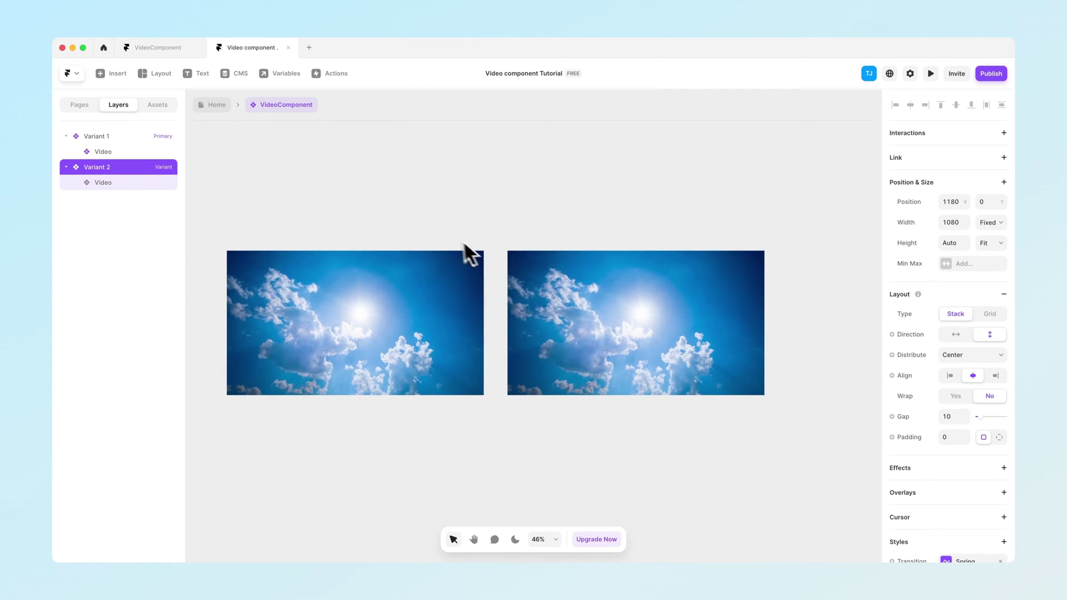
# Step: Rename the primary variant as VideoPause and the second variant as VideoPlay
pyautogui.click(245, 245)
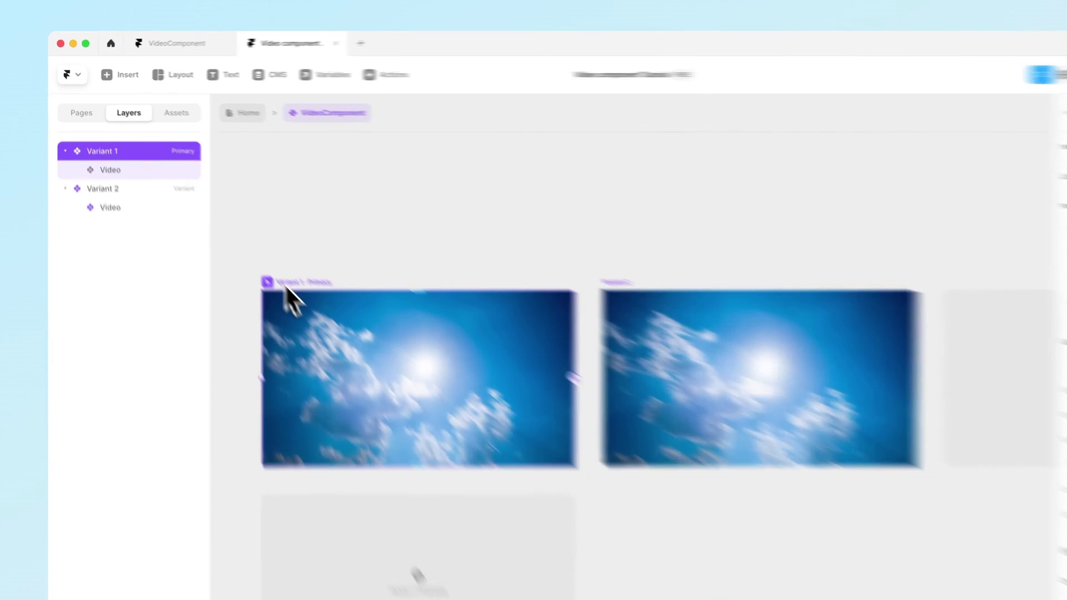
pyautogui.doubleClick(119, 187)
pyautogui.write('VideoPause')
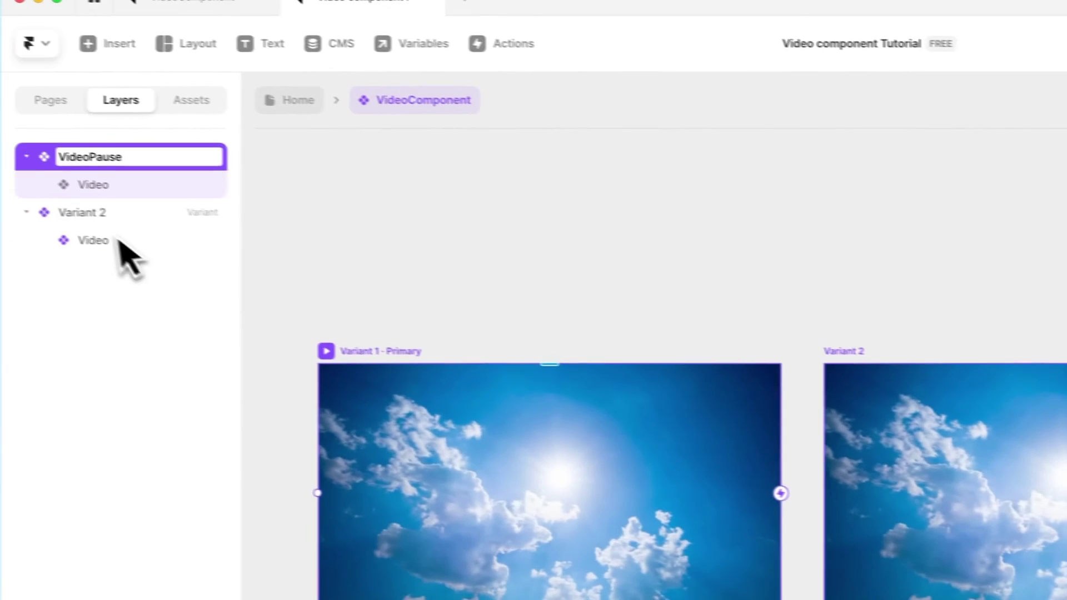
pyautogui.doubleClick(136, 253)
pyautogui.write('V')
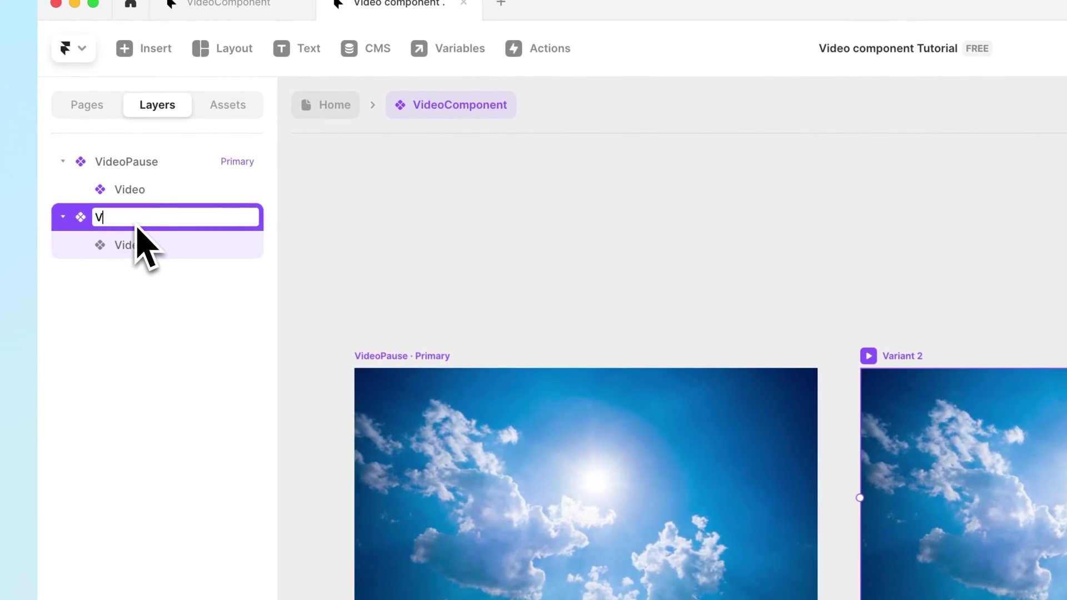
pyautogui.write('ideoPlay')
pyautogui.press('Return')
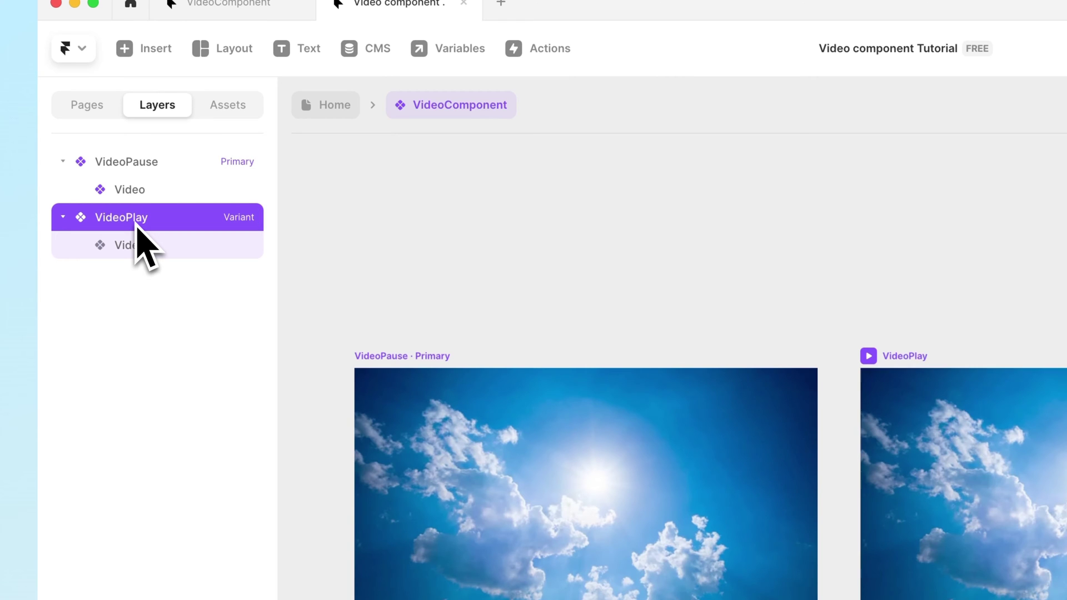
# Step: Set Playing to No for the video in the primary VideoPause variant
pyautogui.click(519, 278)
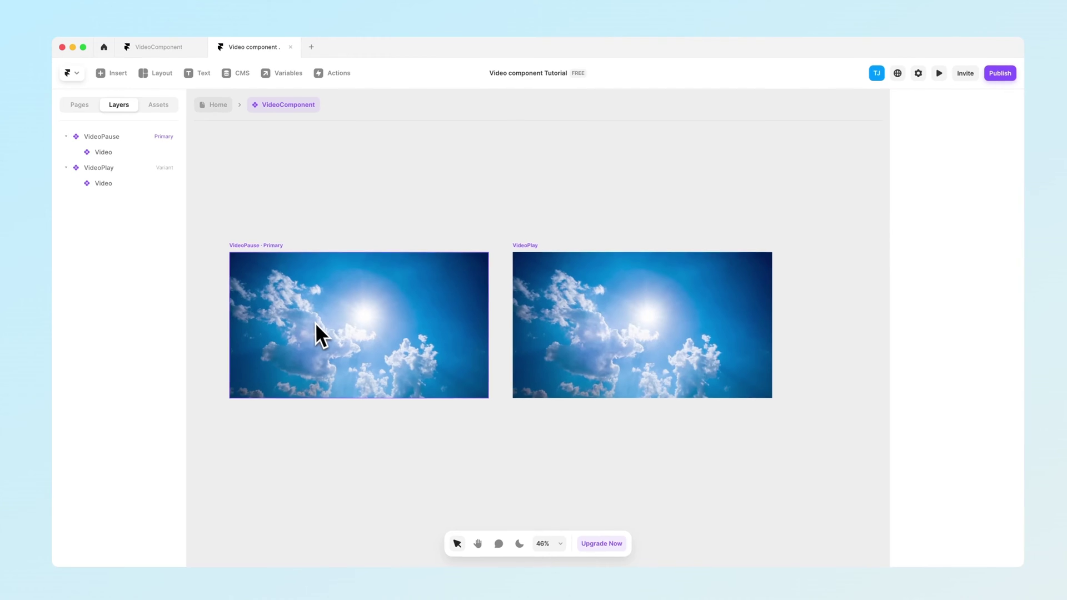
pyautogui.click(279, 303)
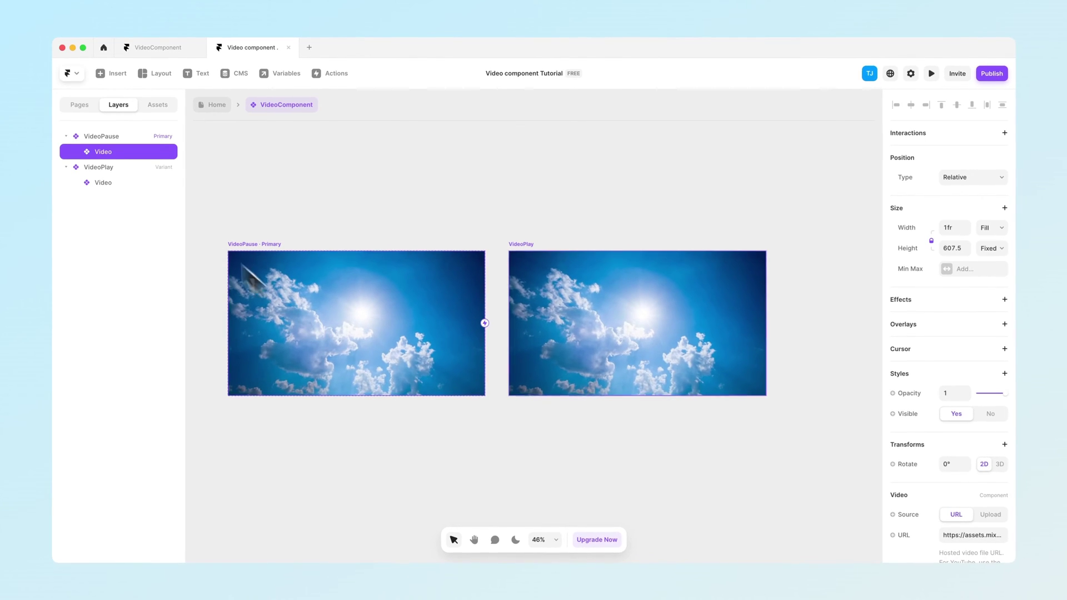
pyautogui.scroll(-5, 956, 455)
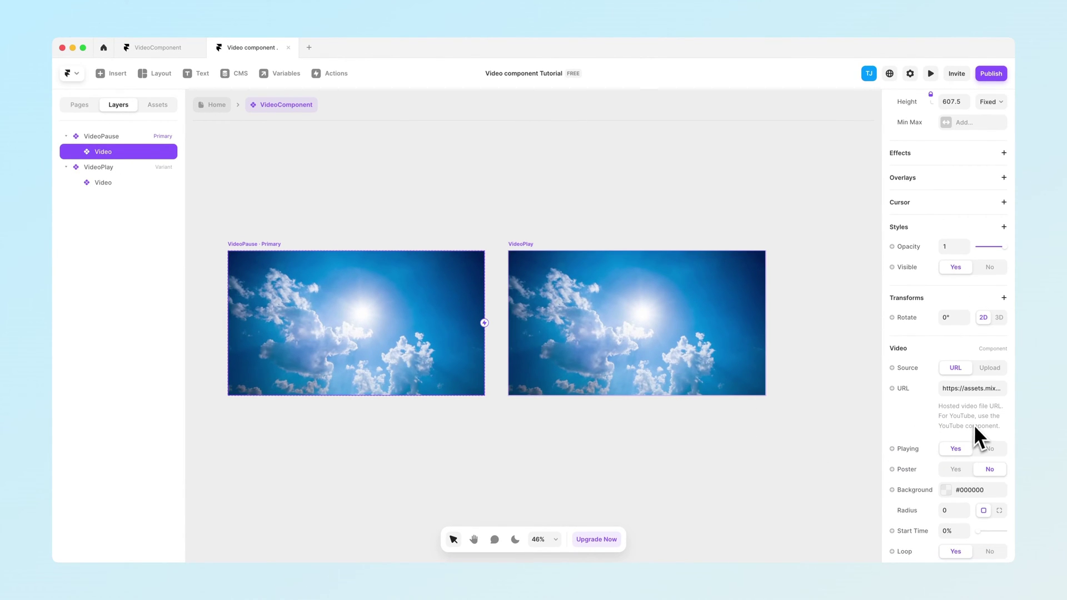
pyautogui.scroll(-2, 972, 441)
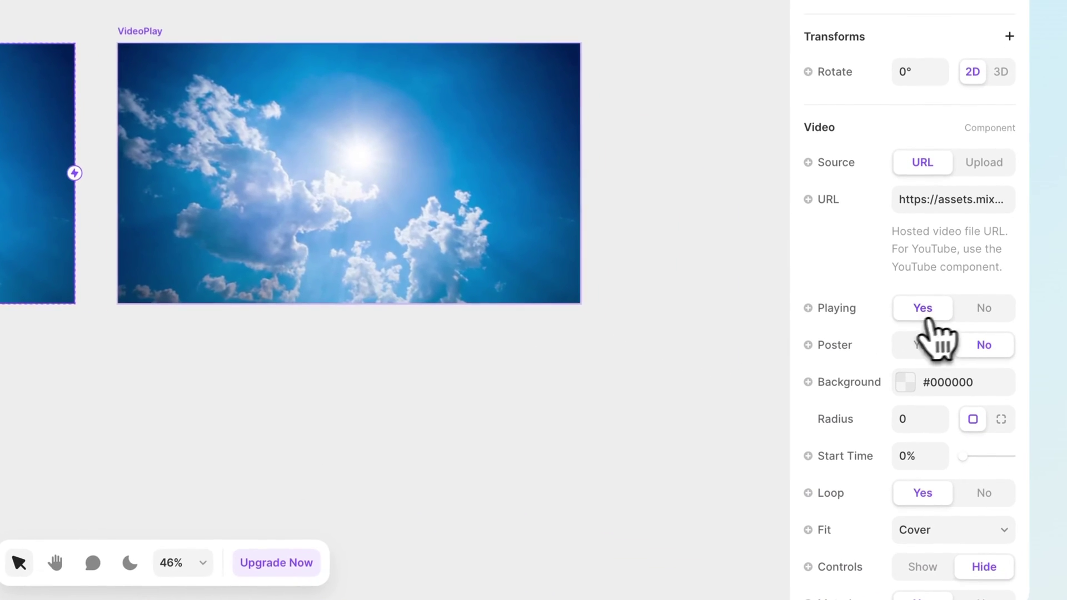
pyautogui.click(982, 309)
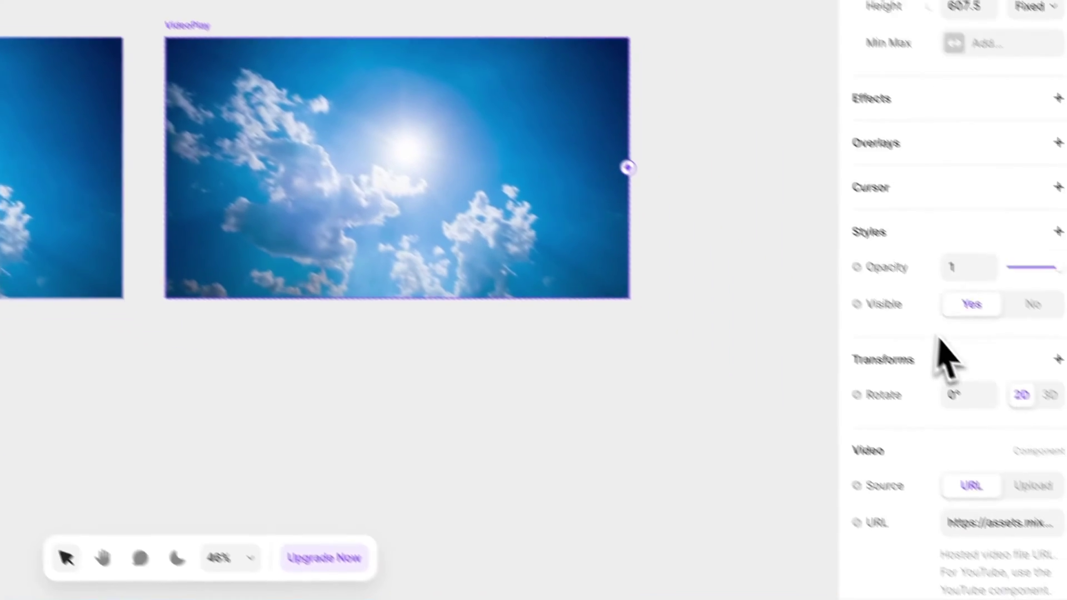
# Step: Set Playing to Yes for the video in the VideoPlay variant
pyautogui.scroll(-4, 936, 338)
pyautogui.scroll(-2, 903, 384)
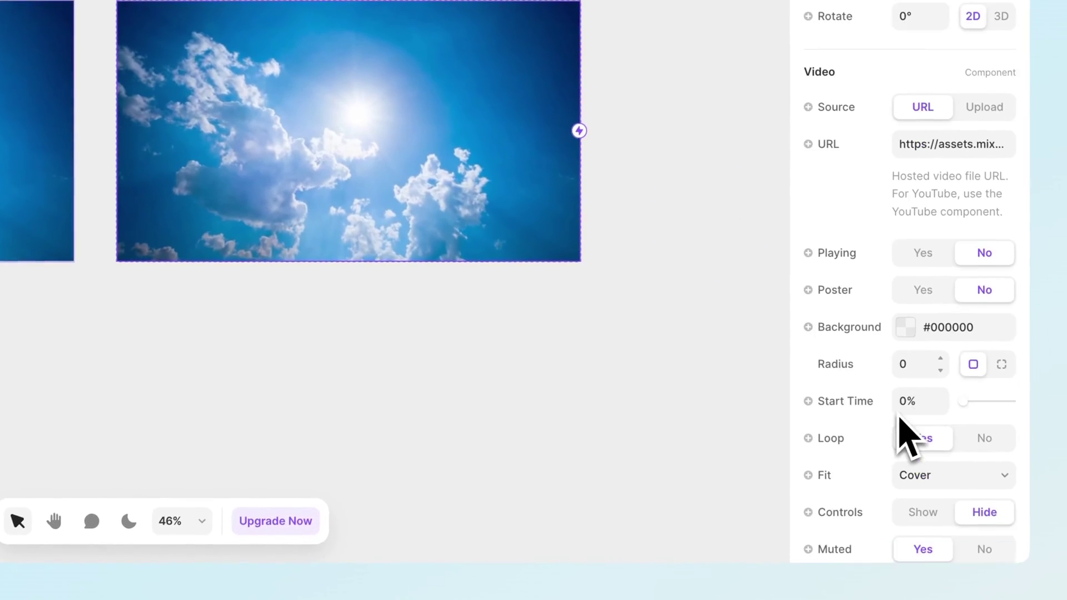
pyautogui.click(932, 251)
pyautogui.click(405, 435)
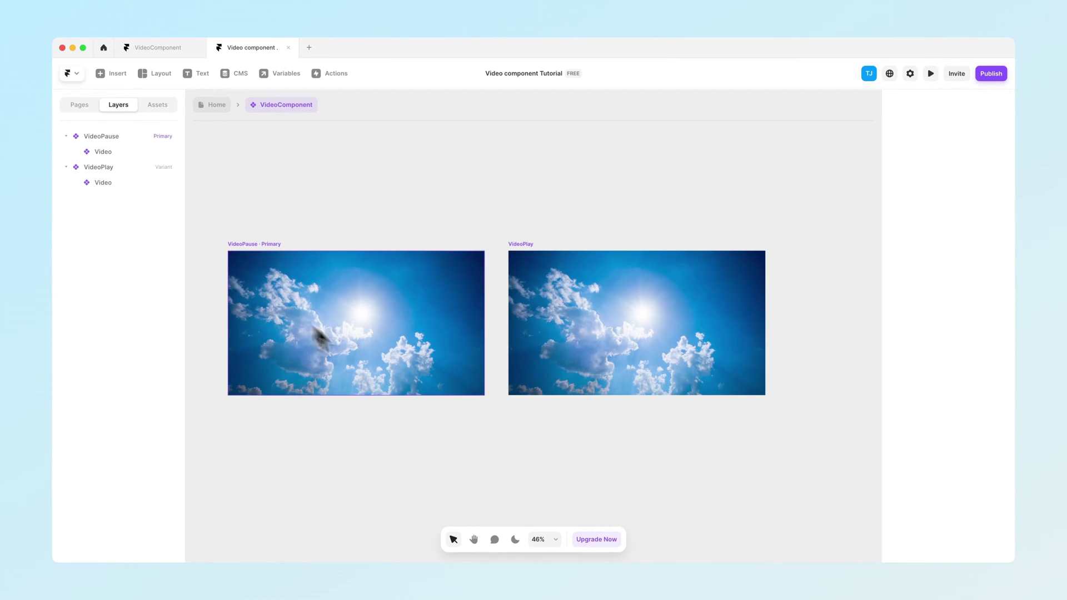
# Step: Return to the Home page and wrap the Play icon in a stack with a padding of 40
pyautogui.press('Escape')
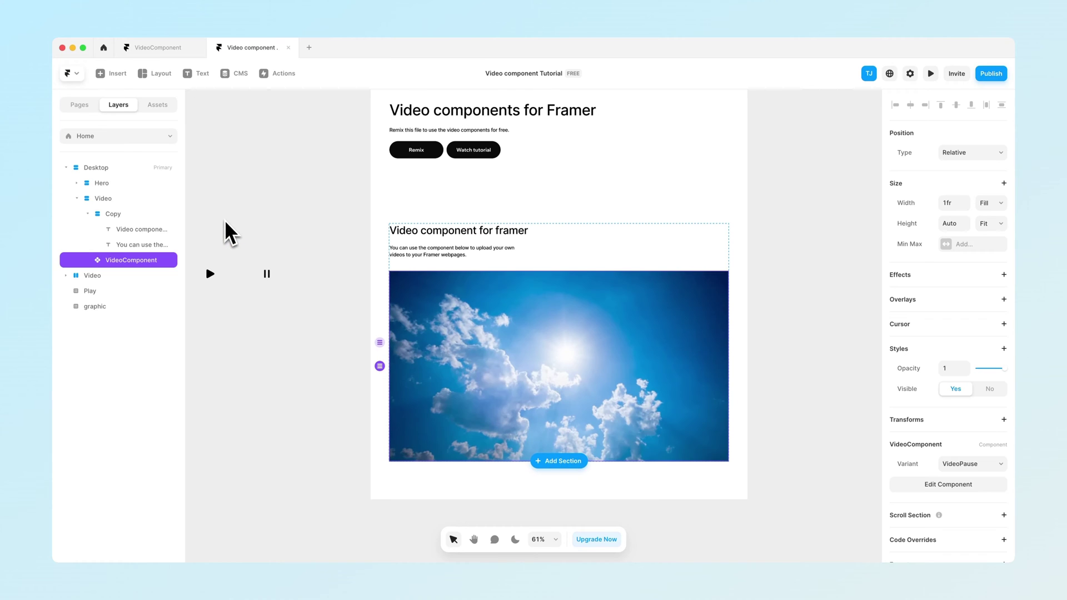
pyautogui.click(287, 275)
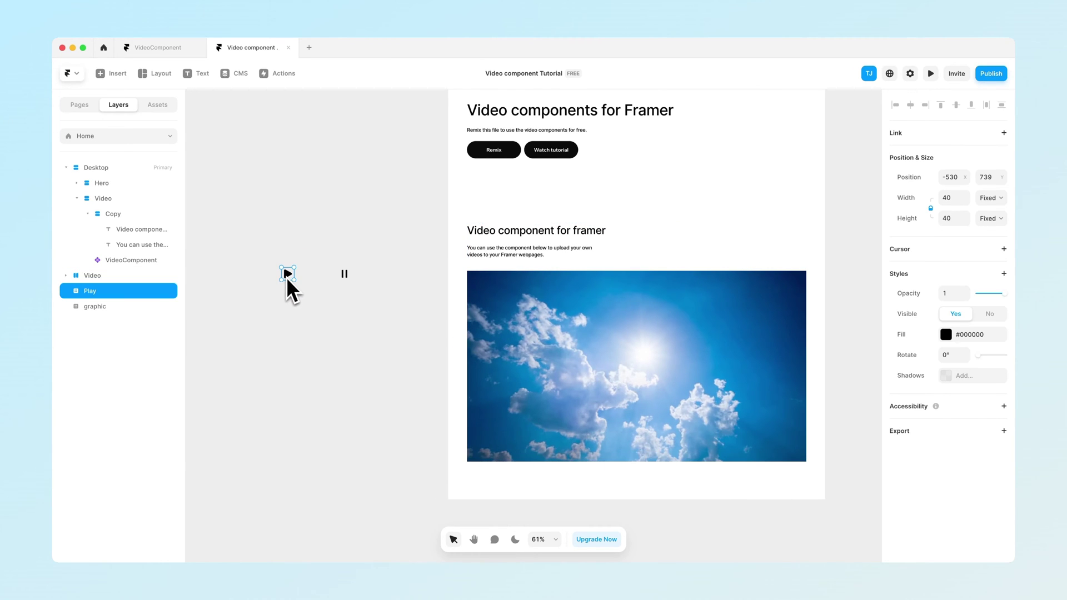
pyautogui.rightClick(286, 276)
pyautogui.moveTo(335, 368)
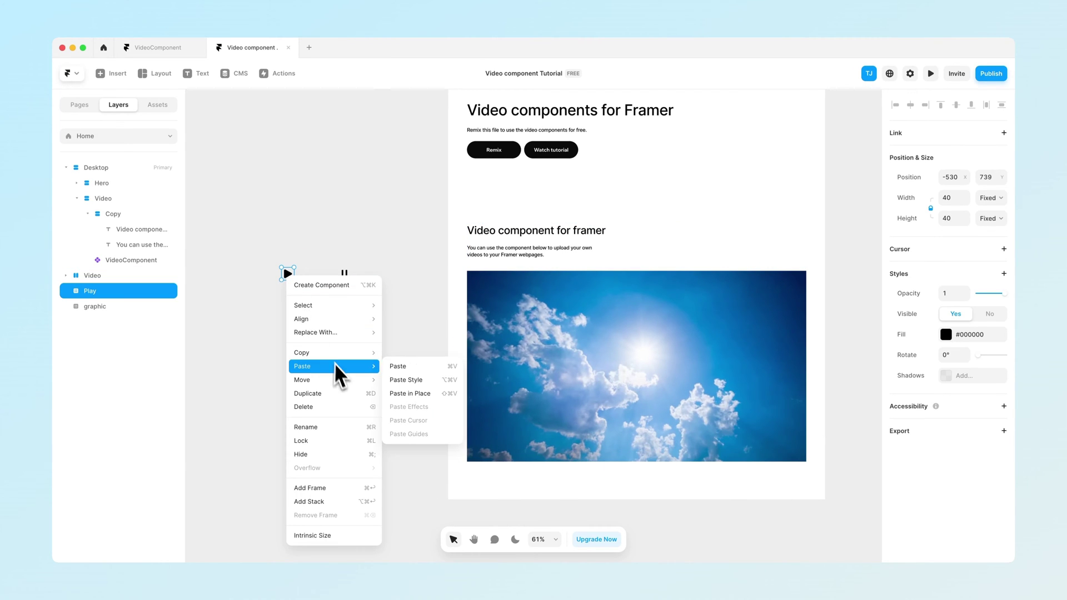
pyautogui.click(329, 502)
pyautogui.scroll(-1, 955, 428)
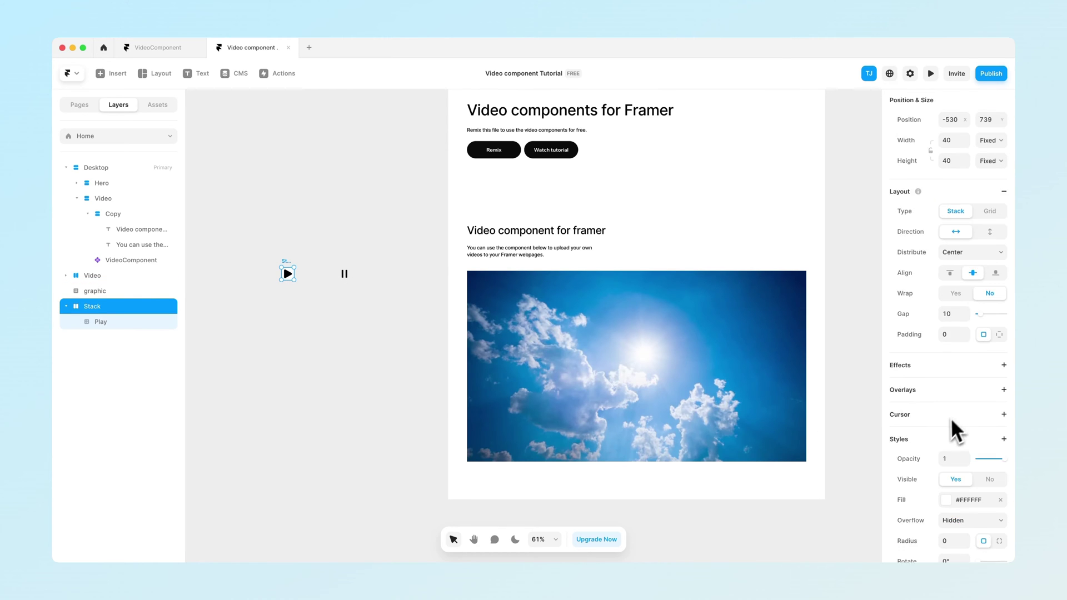
pyautogui.click(951, 378)
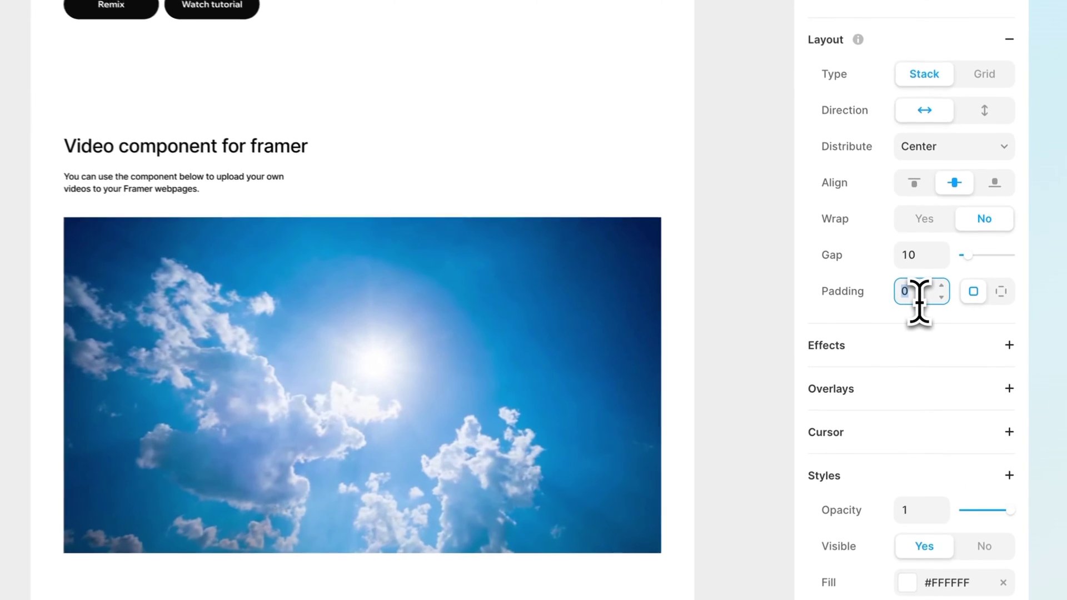
pyautogui.write('20')
pyautogui.press('Return')
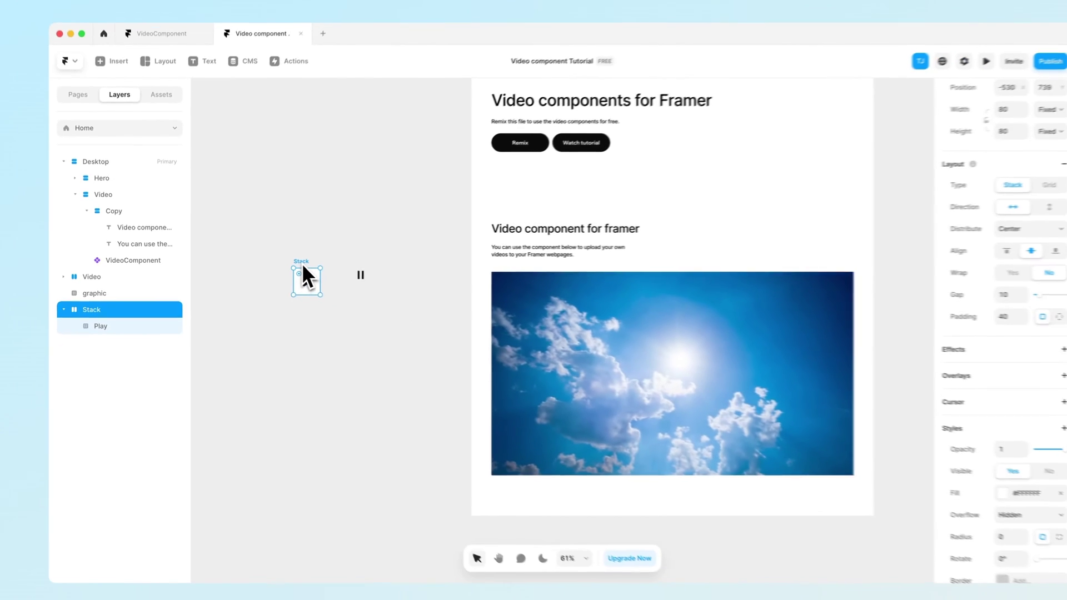
# Step: Convert the stack around the Play icon into a component named VideoControls
pyautogui.rightClick(409, 273)
pyautogui.click(316, 270)
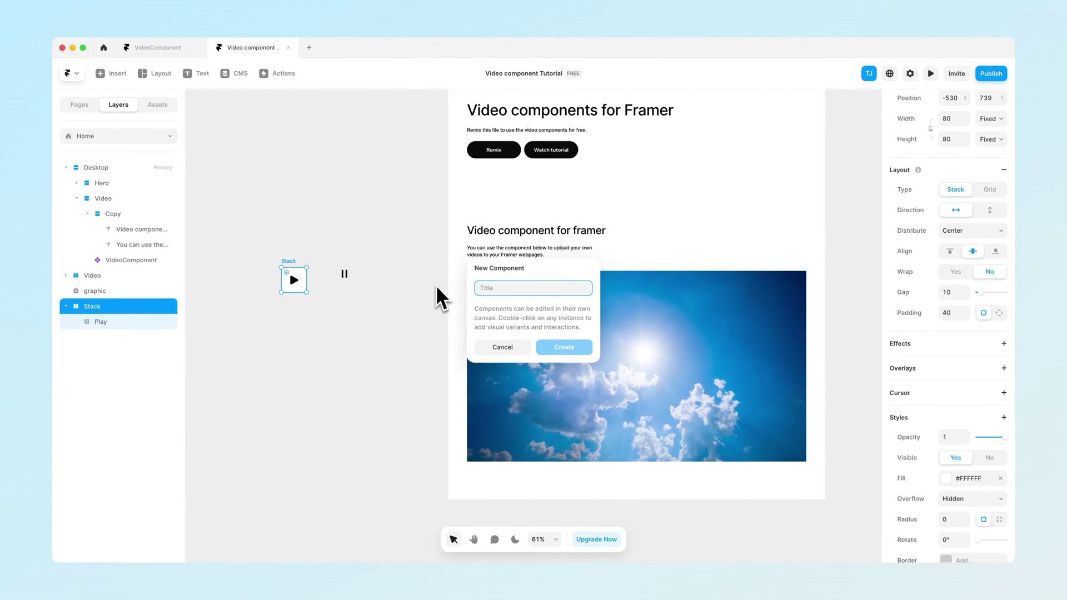
pyautogui.write('VideoControls')
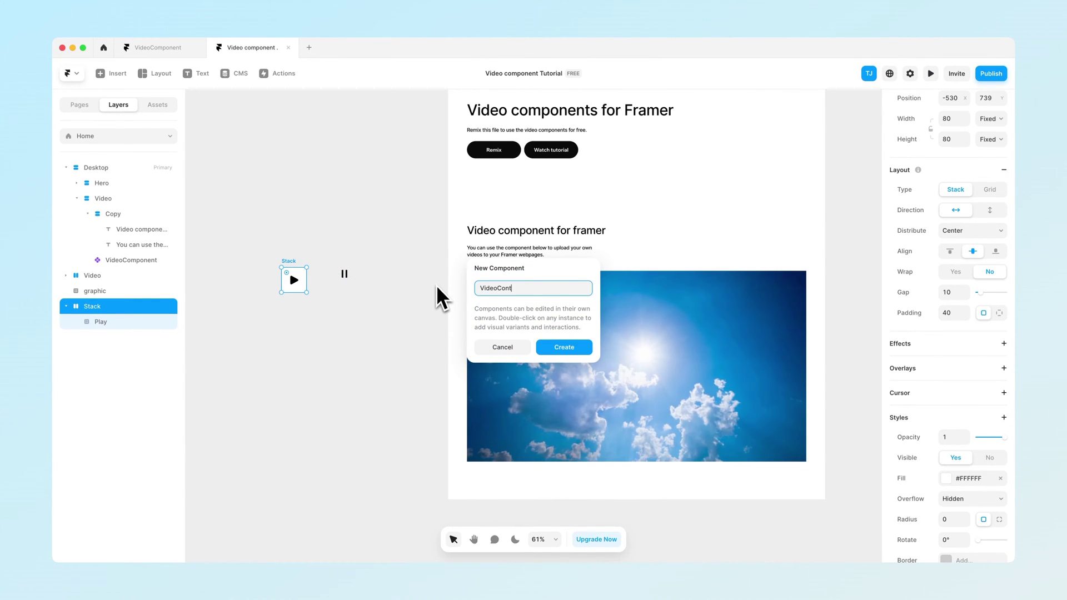
pyautogui.press('Return')
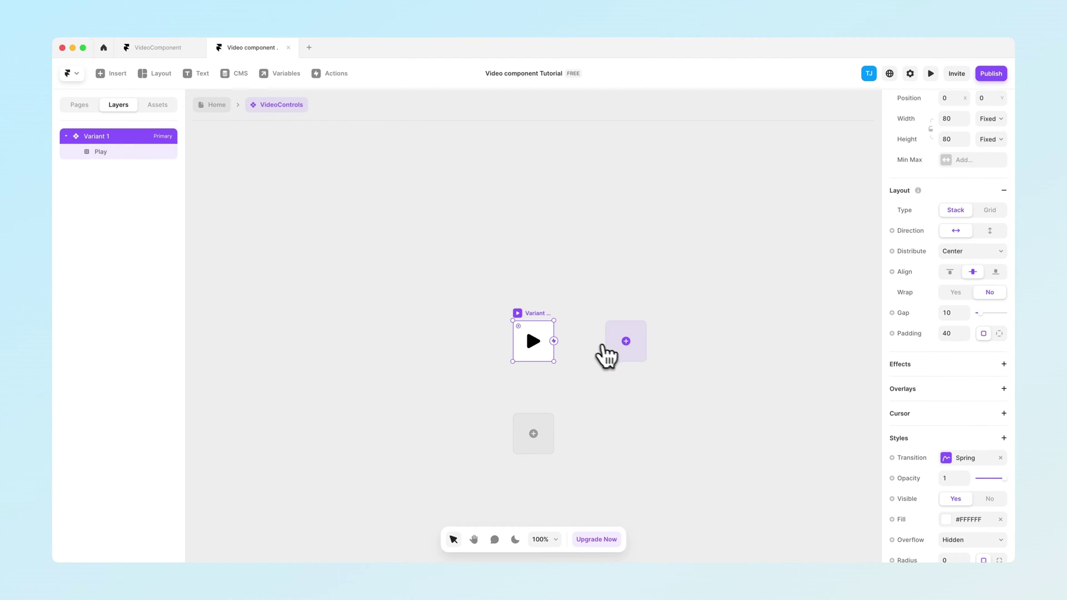
# Step: Add a second variant to VideoControls and rename the primary variant Play and the new one Pause
pyautogui.click(609, 352)
pyautogui.click(440, 332)
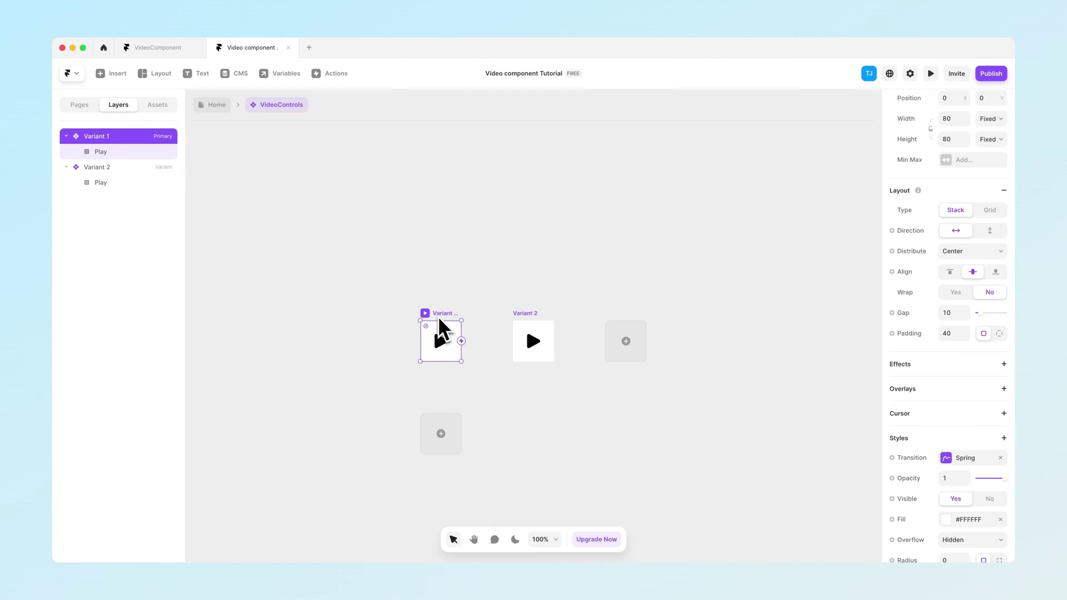
pyautogui.doubleClick(104, 139)
pyautogui.write('Play')
pyautogui.doubleClick(108, 169)
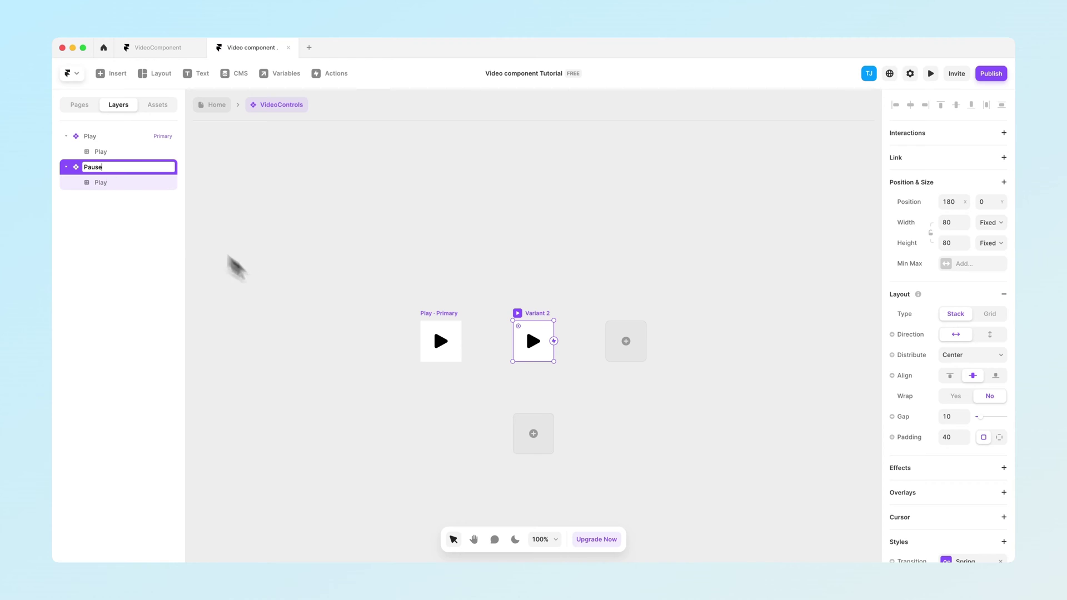
# Step: Replace the play icon in the Pause variant with a copy of the pause graphic from the Home page
pyautogui.doubleClick(315, 310)
pyautogui.click(346, 276)
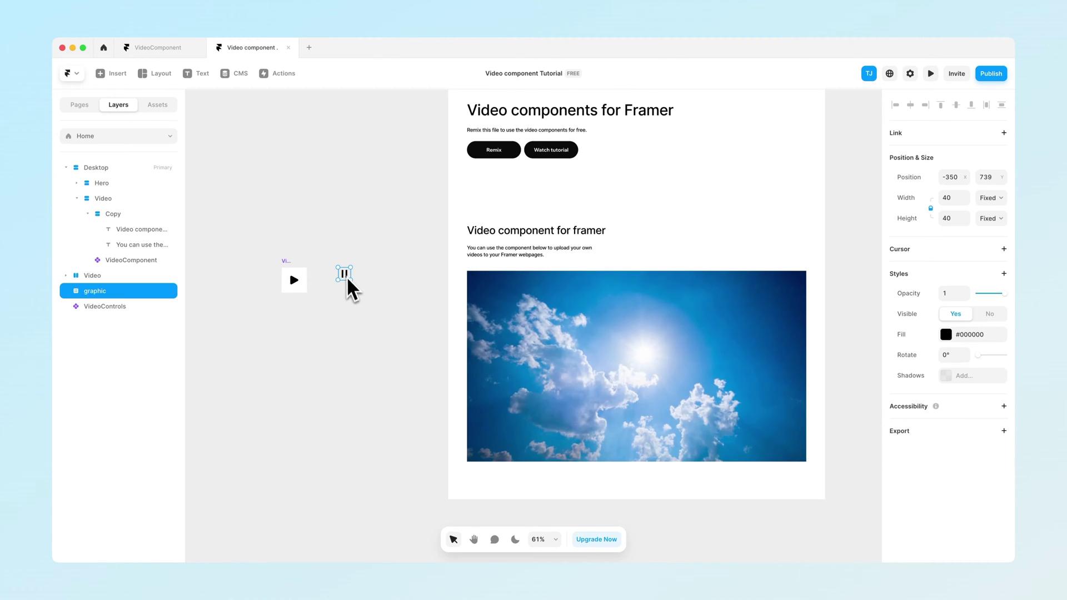
pyautogui.doubleClick(293, 281)
pyautogui.doubleClick(624, 340)
pyautogui.press('Delete')
pyautogui.click(618, 322)
pyautogui.press('super+v')
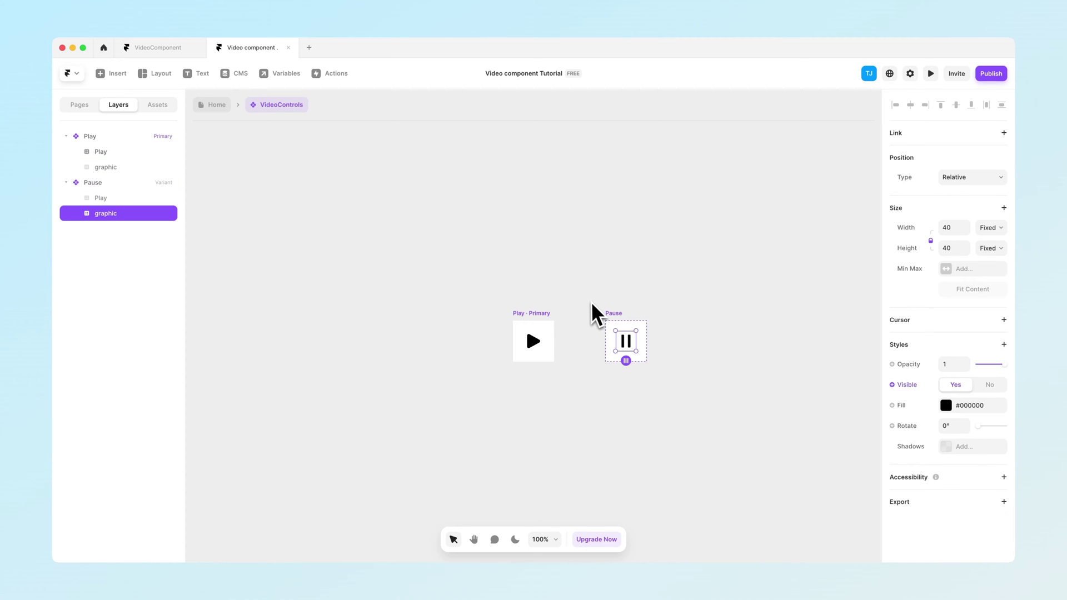
pyautogui.click(591, 310)
# Step: Fill the Play and Pause variants of VideoControls with #000000
pyautogui.moveTo(480, 300); pyautogui.dragTo(701, 416)
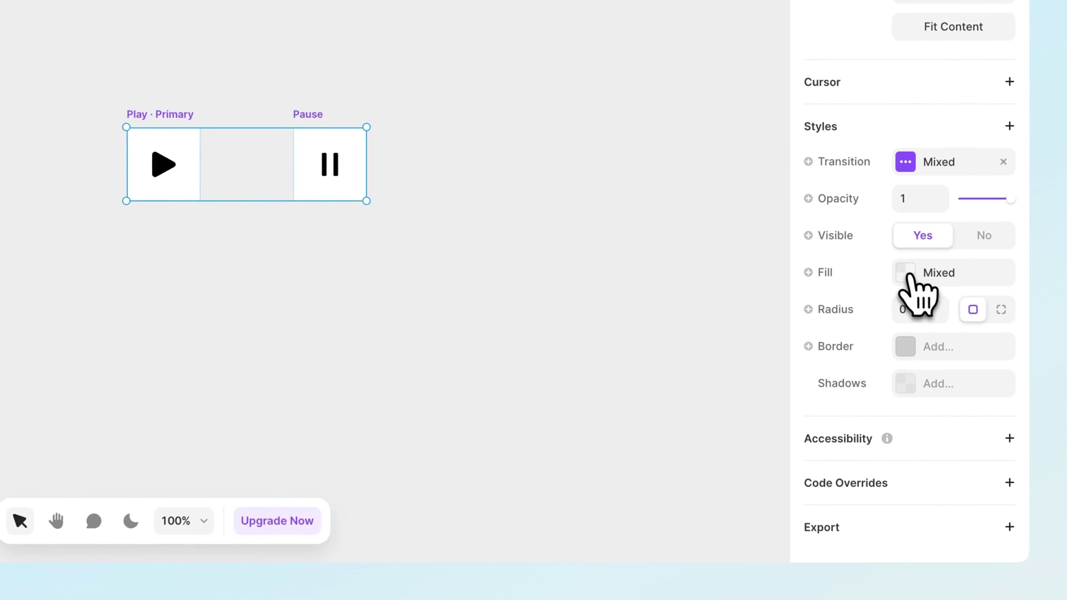
pyautogui.click(910, 274)
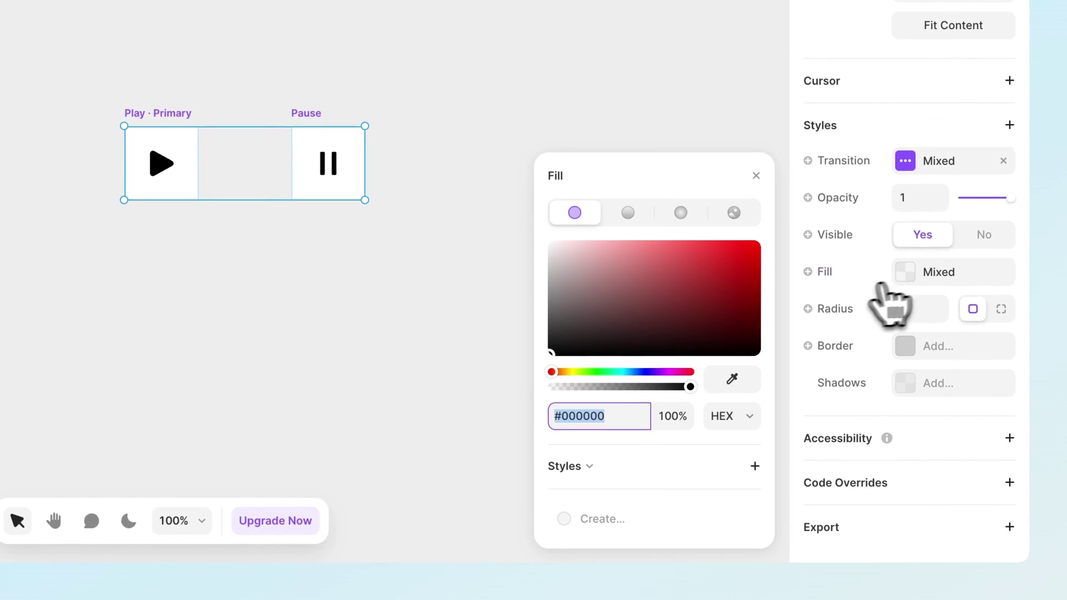
pyautogui.press('Return')
pyautogui.click(284, 330)
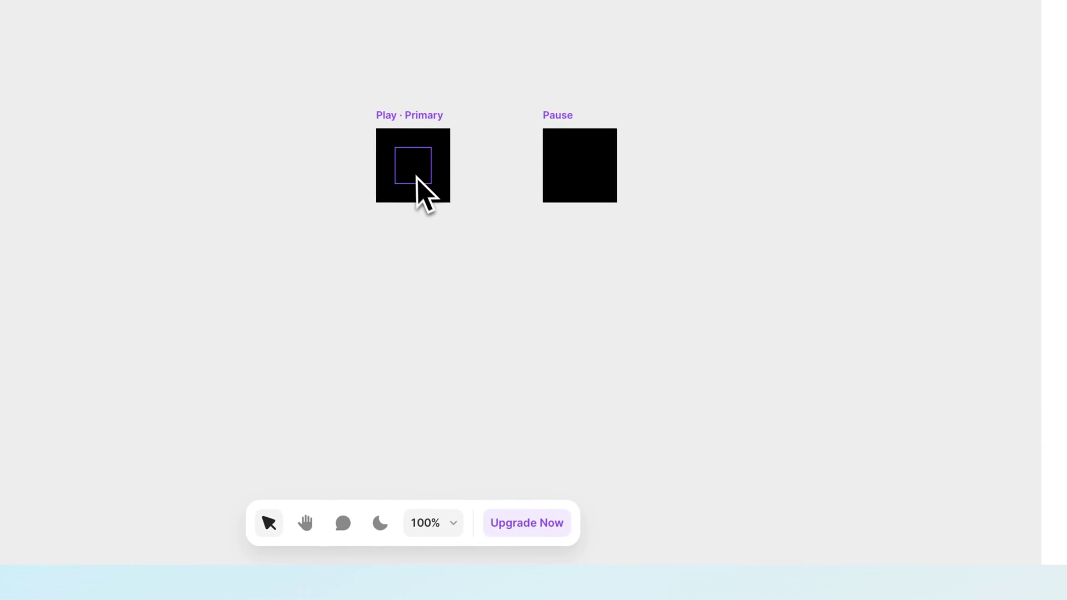
# Step: Set the fill of the play and pause icons to light green #AAFFA1
pyautogui.click(406, 176)
pyautogui.keyDown('shift'); pyautogui.click(570, 172); pyautogui.keyUp('shift')
pyautogui.click(945, 409)
pyautogui.click(946, 410)
pyautogui.moveTo(827, 457); pyautogui.dragTo(774, 457)
pyautogui.moveTo(800, 414); pyautogui.dragTo(794, 360)
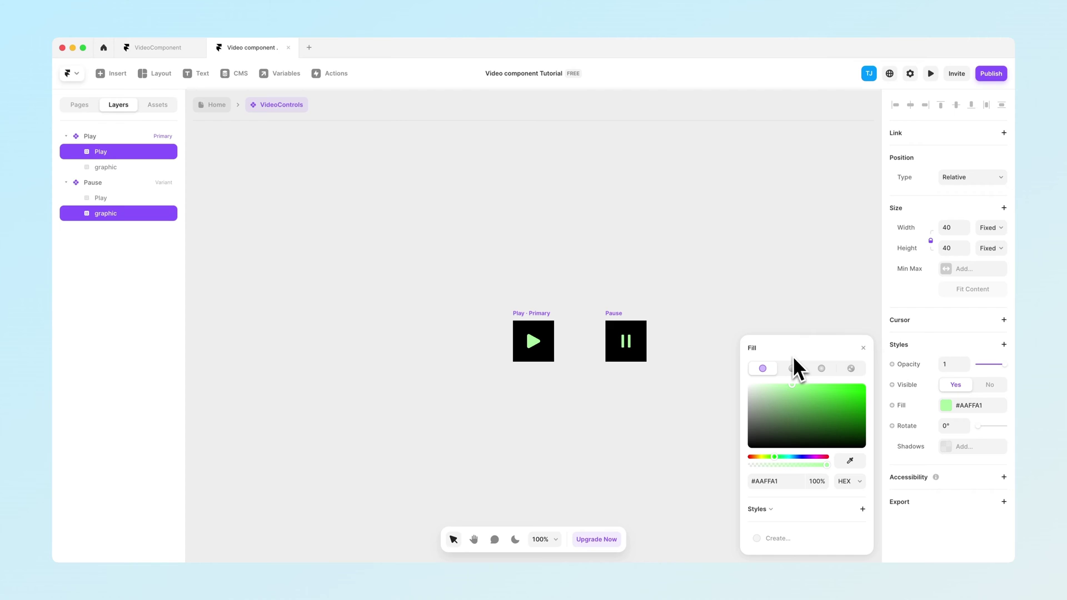
pyautogui.click(650, 436)
# Step: Add a Hover variant to both the Play and the Pause variants of VideoControls
pyautogui.click(519, 336)
pyautogui.scroll(-2, 519, 337)
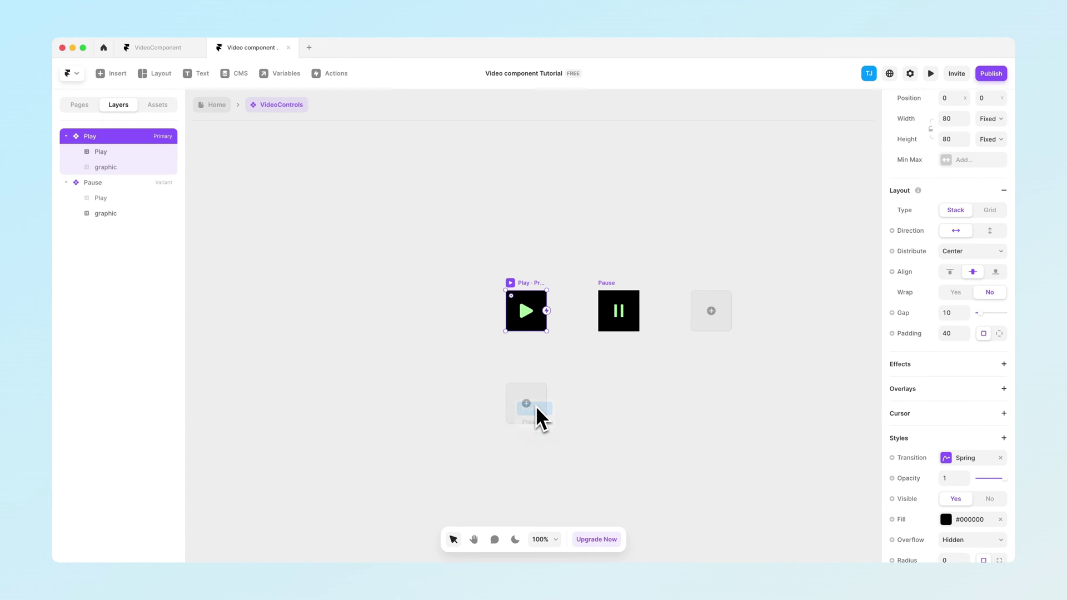
pyautogui.click(535, 406)
pyautogui.click(618, 221)
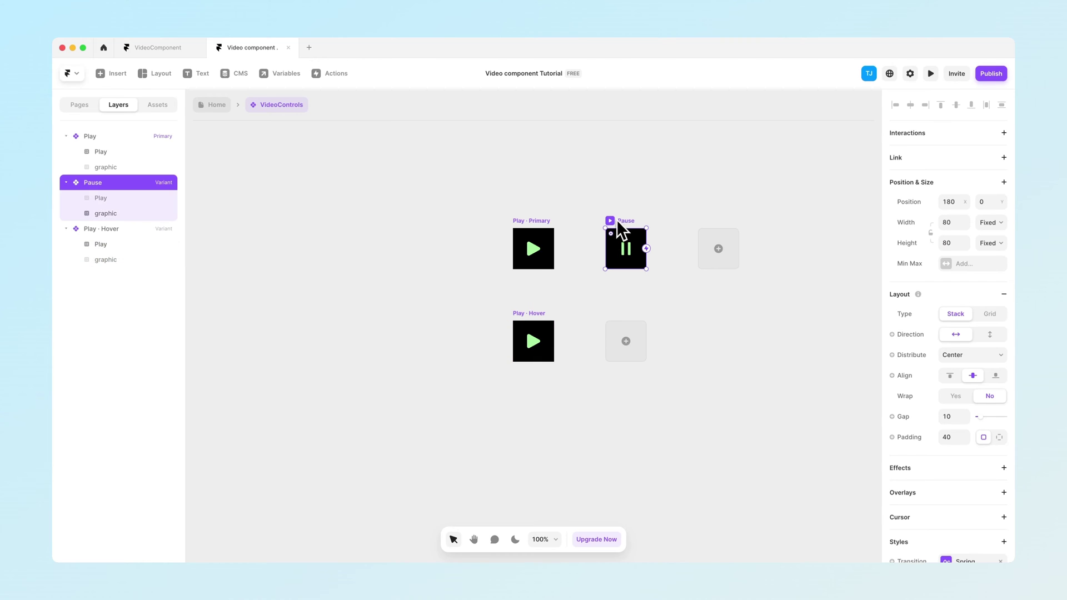
pyautogui.click(626, 341)
pyautogui.click(645, 354)
# Step: Fill the Play and Pause hover variants with #AAFFA1 and set their icons to #000000
pyautogui.moveTo(389, 303); pyautogui.dragTo(575, 387)
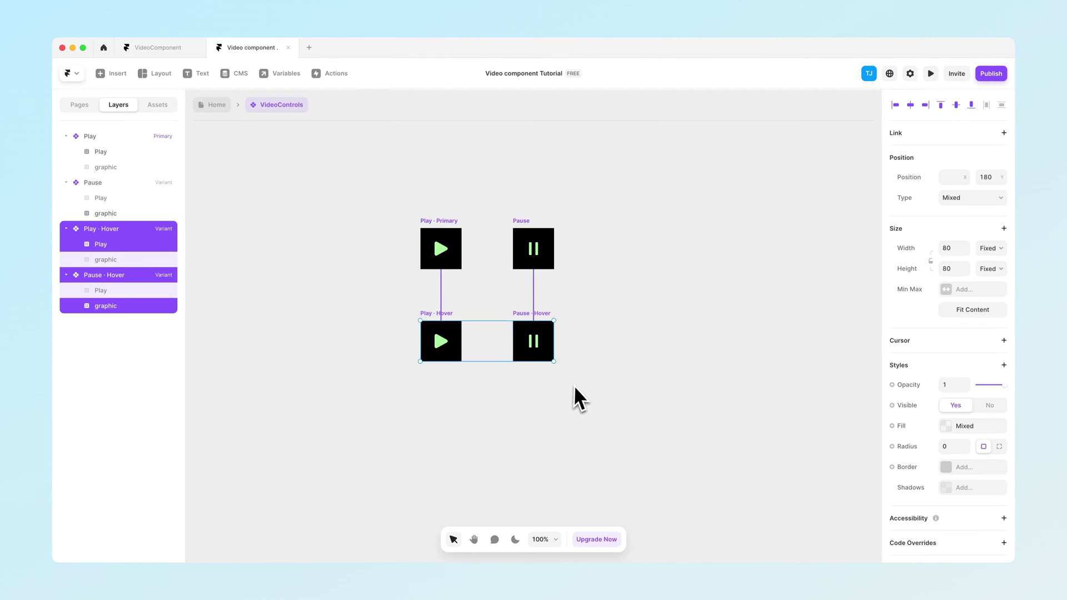
pyautogui.click(439, 252)
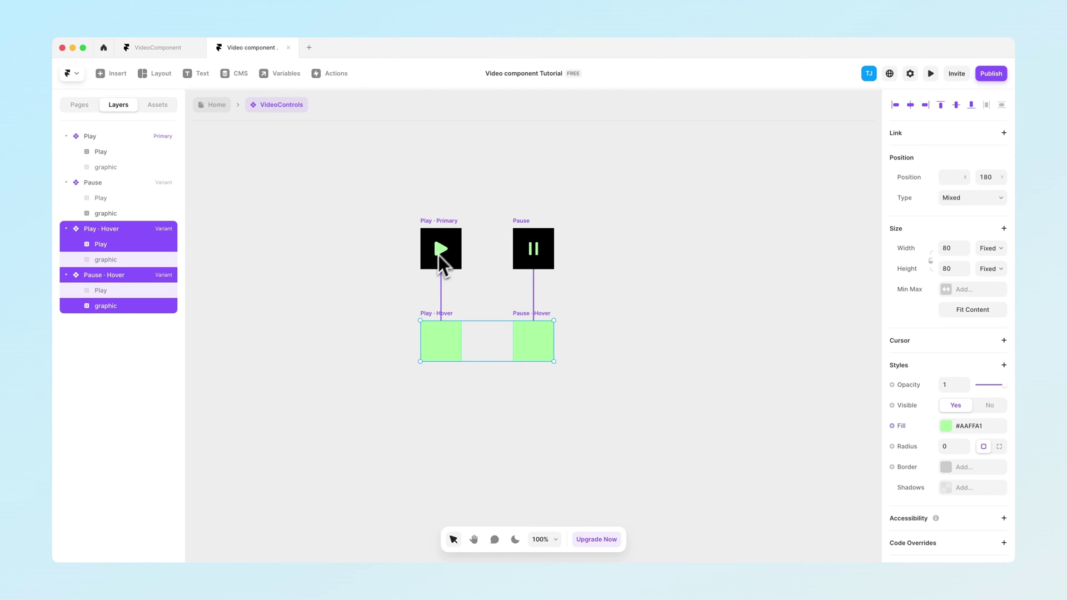
pyautogui.click(410, 327)
pyautogui.keyDown('super'); pyautogui.click(440, 339); pyautogui.keyUp('super')
pyautogui.keyDown('shift'); pyautogui.keyDown('super'); pyautogui.click(528, 343); pyautogui.keyUp('super'); pyautogui.keyUp('shift')
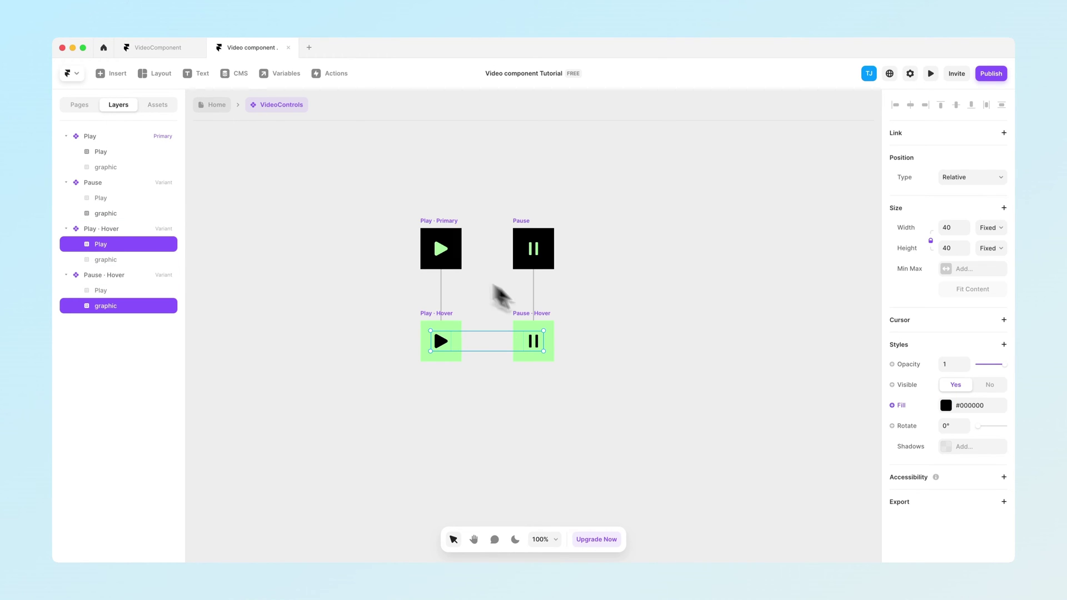
pyautogui.click(612, 352)
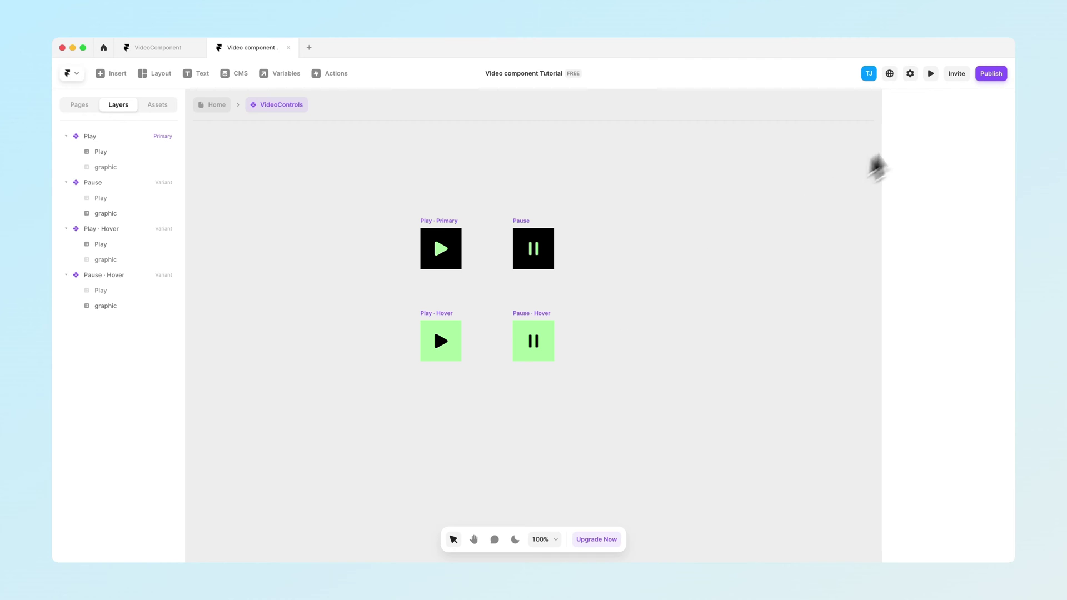
# Step: Preview VideoControls and check the hover effect on the play button
pyautogui.click(931, 73)
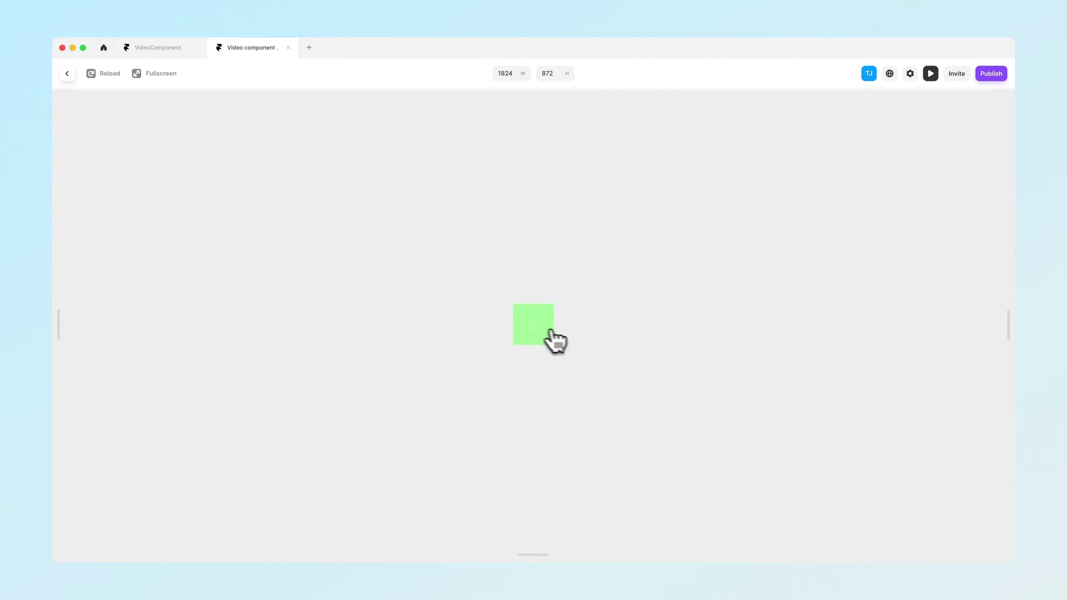
pyautogui.click(67, 73)
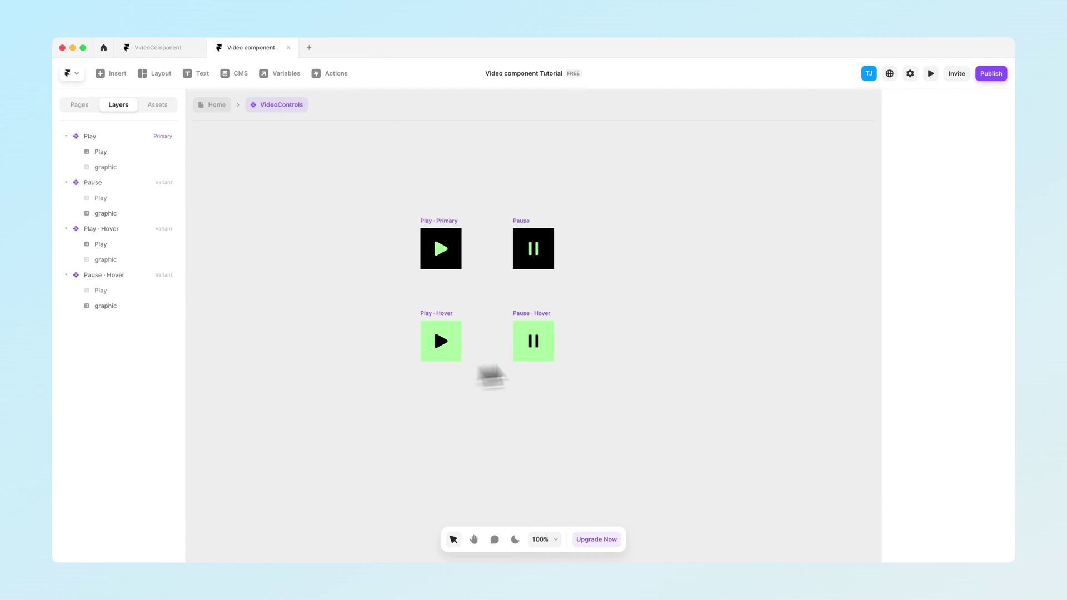
# Step: Open VideoComponent from the Home page and insert a VideoControls instance into its VideoPause primary variant
pyautogui.doubleClick(321, 309)
pyautogui.click(342, 311)
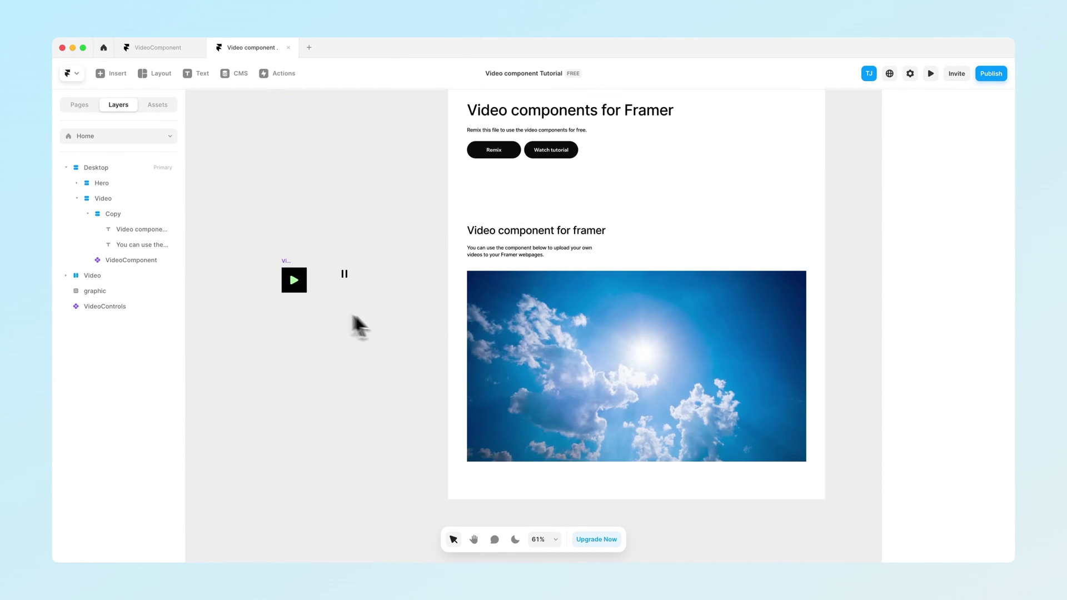
pyautogui.doubleClick(607, 369)
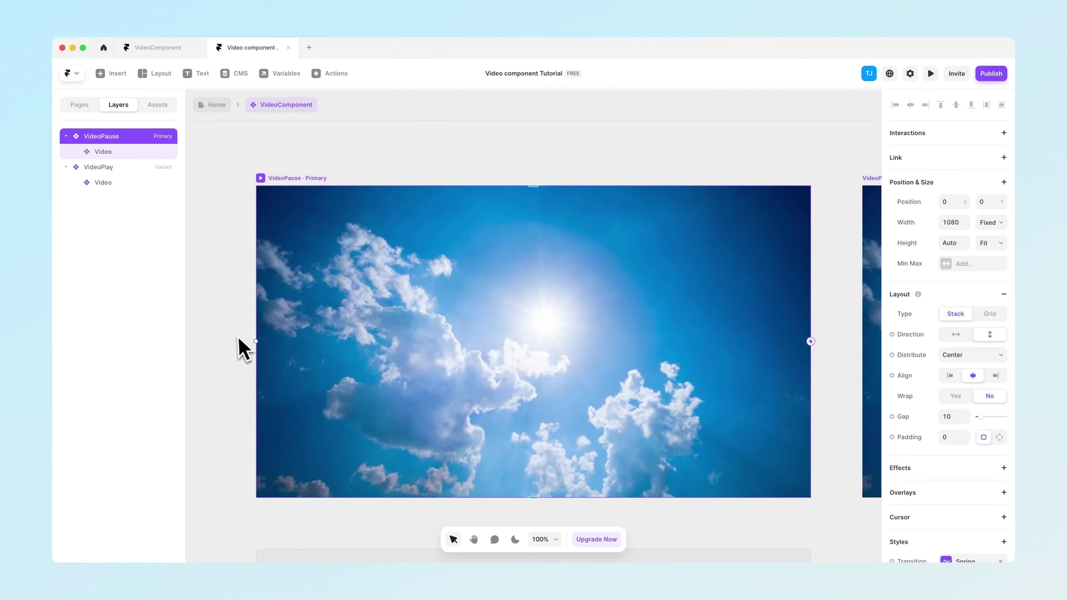
pyautogui.click(239, 340)
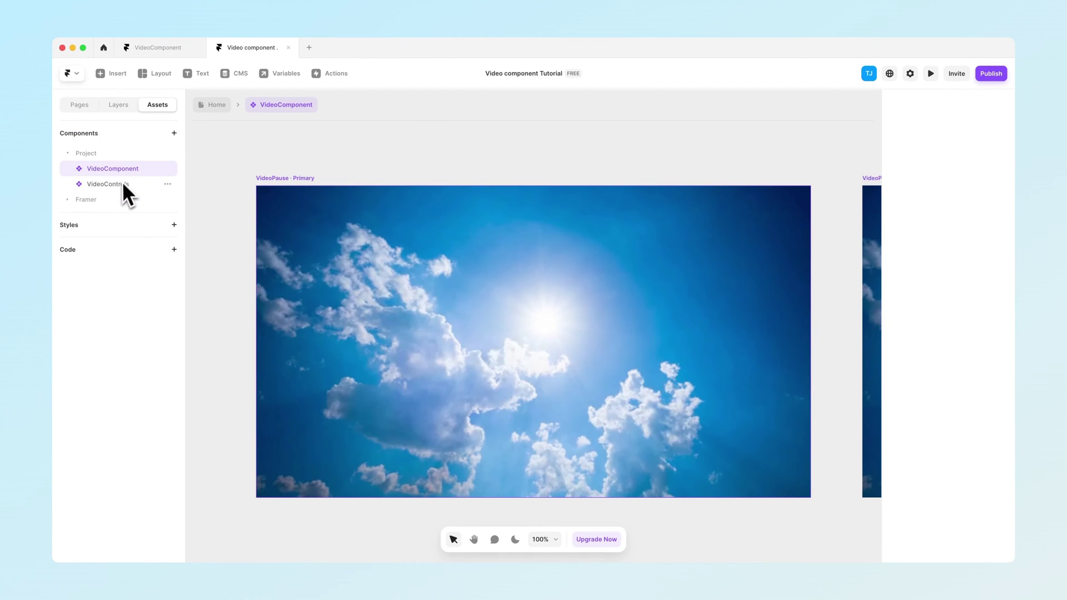
pyautogui.moveTo(108, 186); pyautogui.dragTo(508, 321)
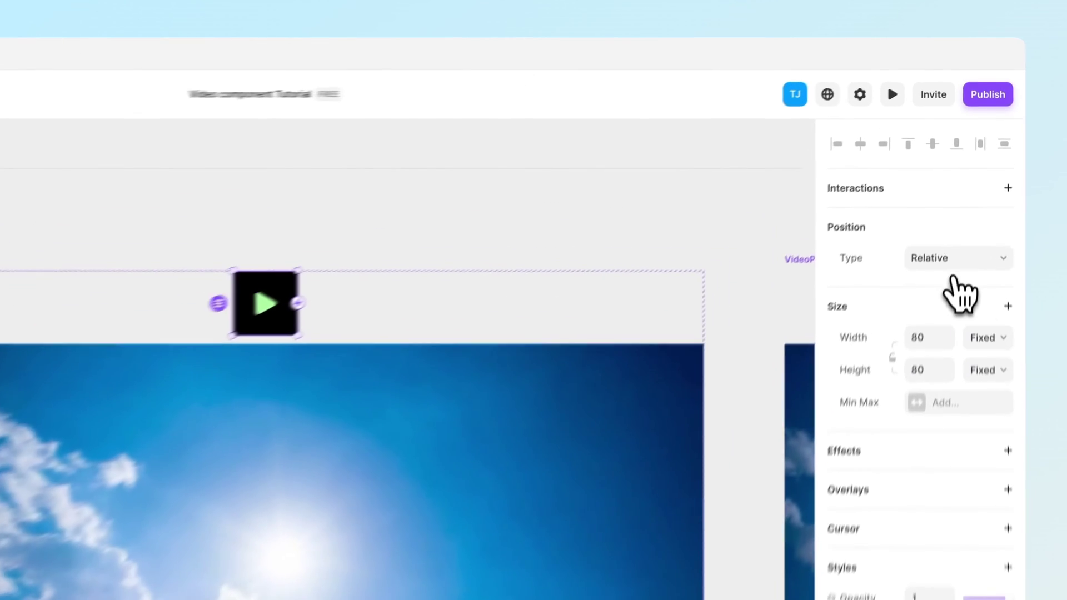
# Step: Set the VideoControls instance to absolute position and centre it vertically and horizontally over the video
pyautogui.click(972, 177)
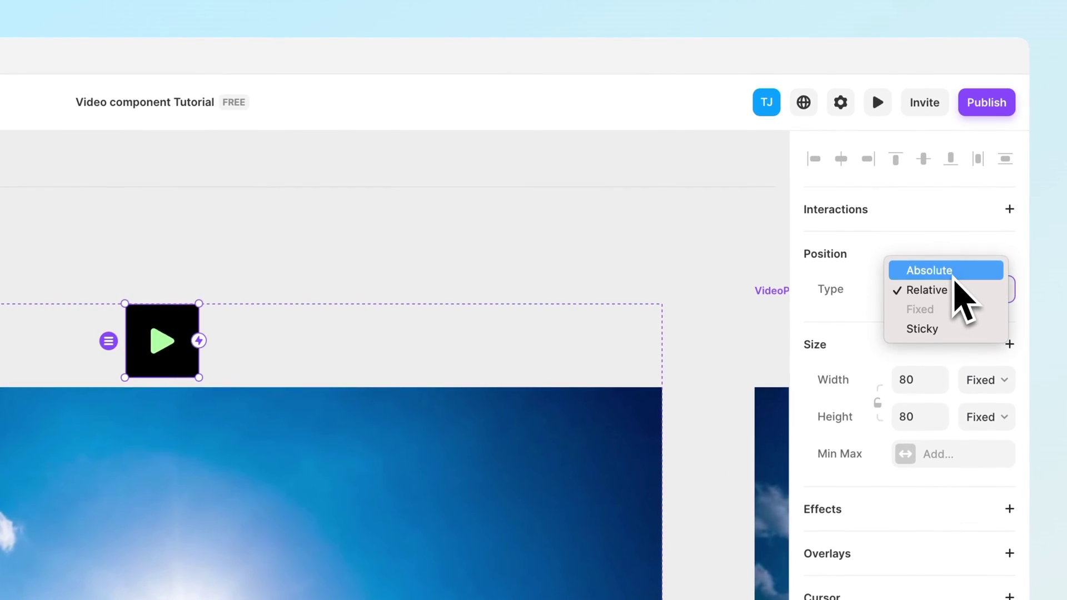
pyautogui.click(954, 276)
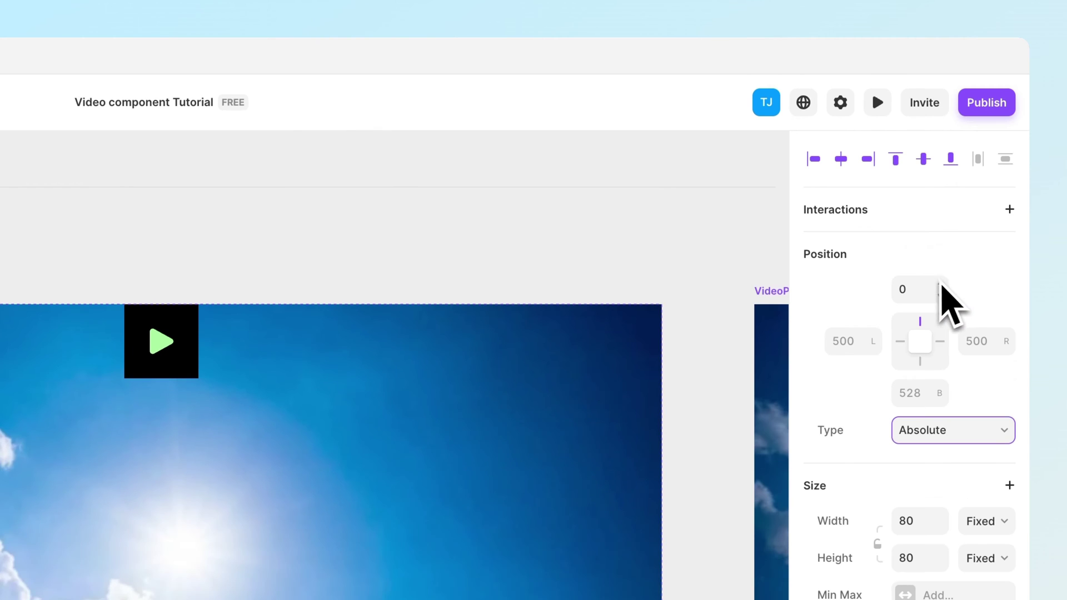
pyautogui.click(923, 159)
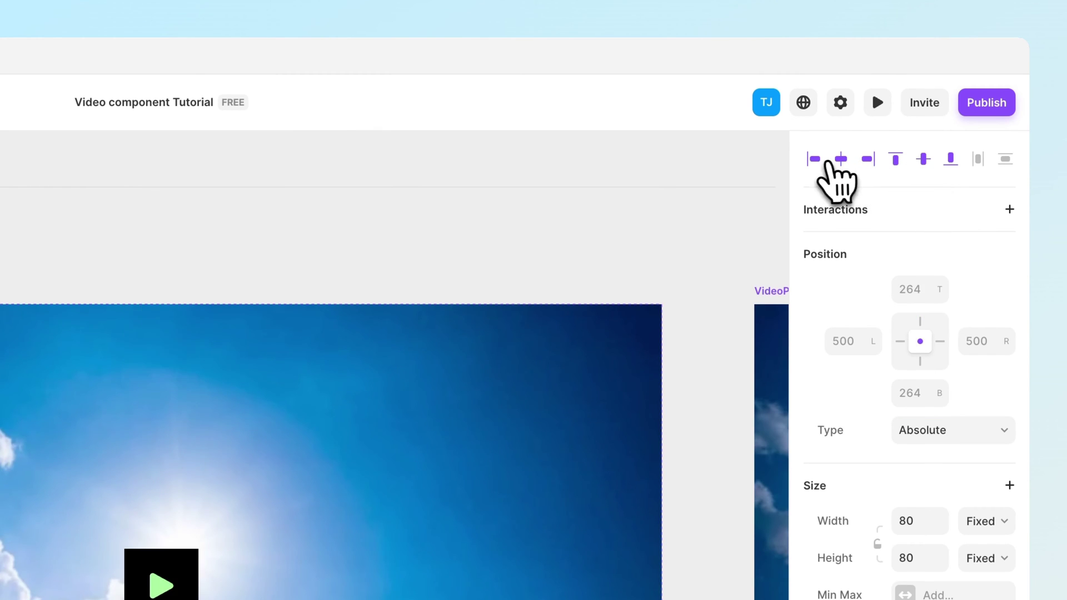
pyautogui.click(841, 159)
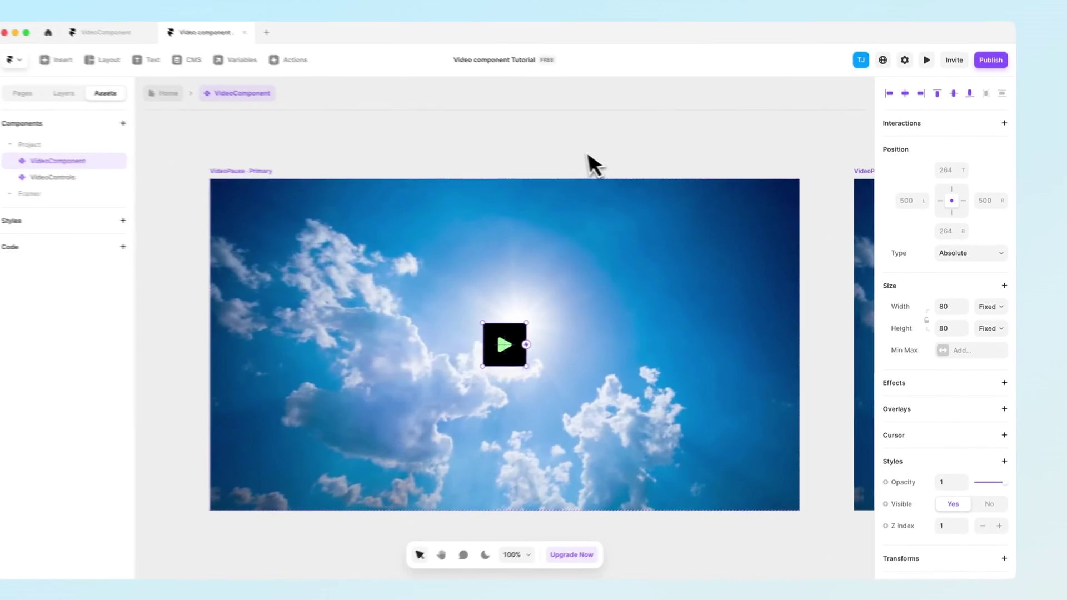
# Step: Switch the VideoControls instance inside the VideoPlay variant to its Pause variant
pyautogui.scroll(-5, 276, 60)
pyautogui.click(277, 60)
pyautogui.hscroll(2, 595, 167)
pyautogui.scroll(-1, 594, 171)
pyautogui.hscroll(1, 594, 172)
pyautogui.click(721, 315)
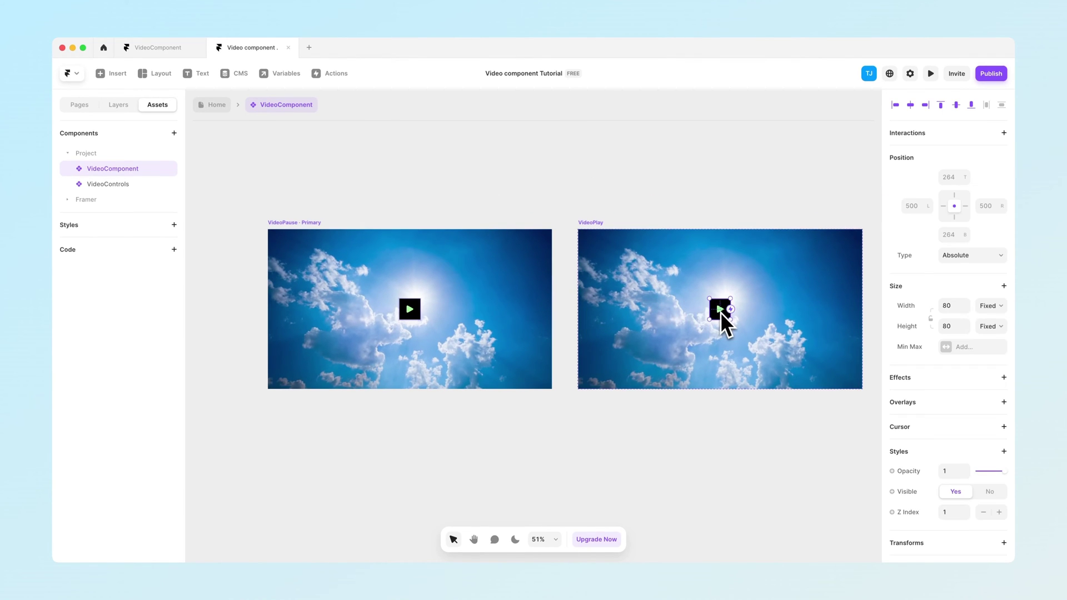
pyautogui.scroll(-3, 932, 460)
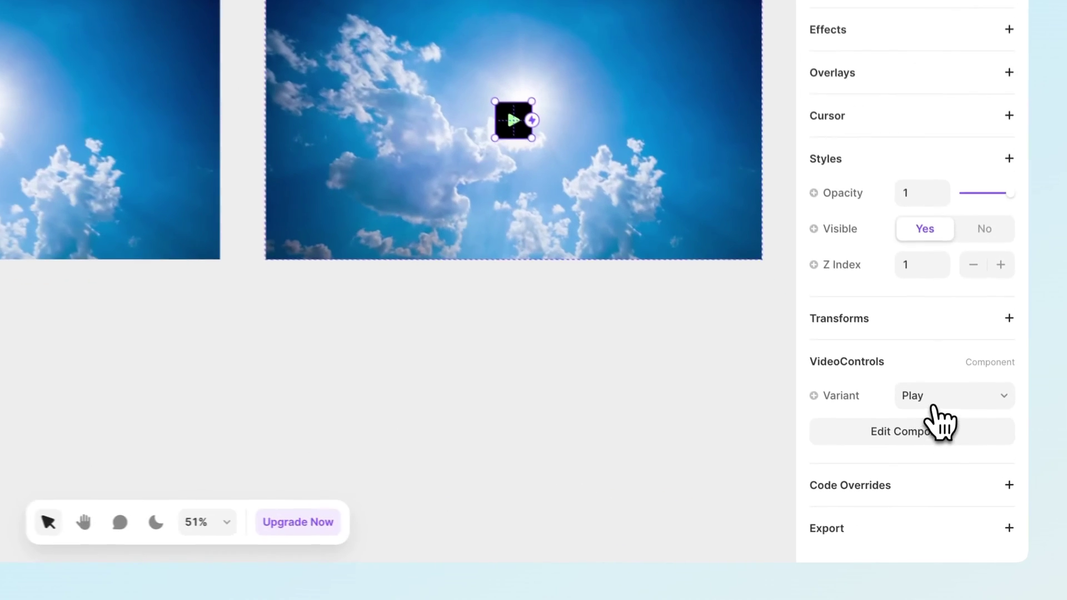
pyautogui.click(939, 467)
pyautogui.click(927, 411)
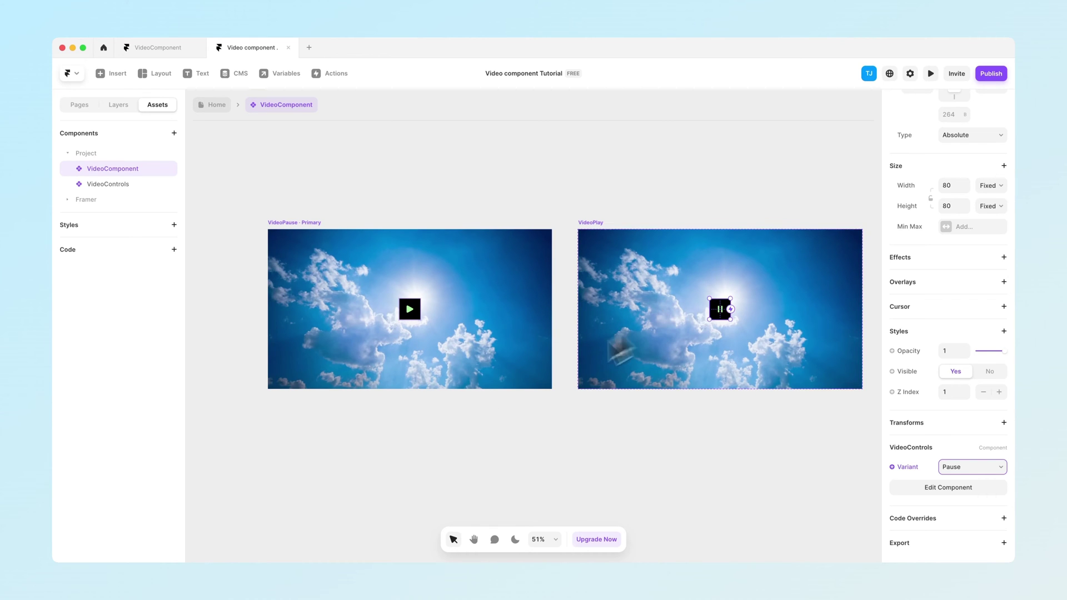
# Step: Add click interactions linking the play button to VideoPlay and the pause button back to VideoPause
pyautogui.click(411, 311)
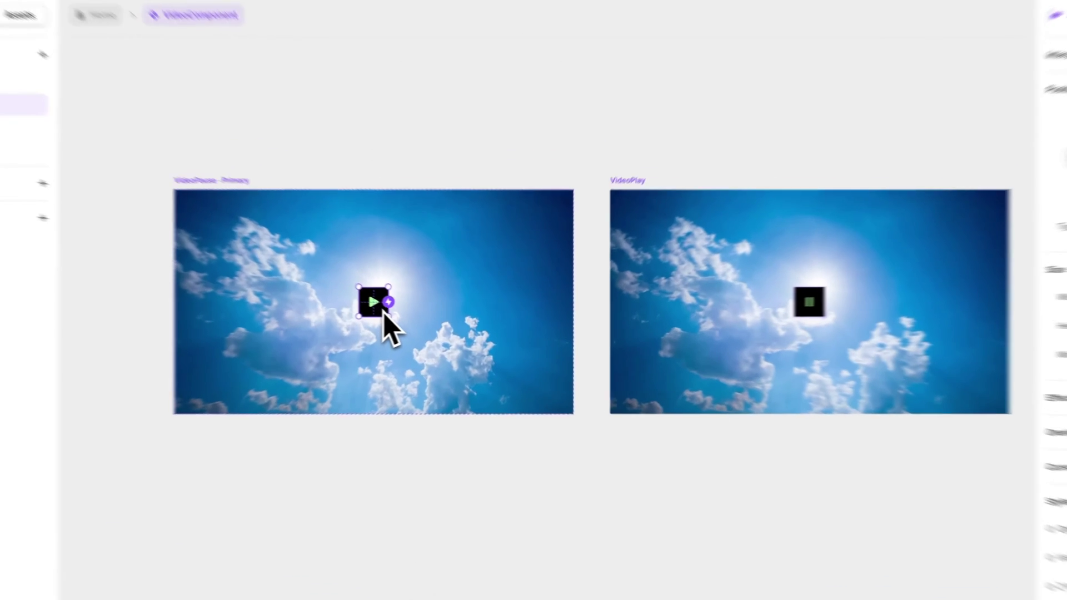
pyautogui.moveTo(389, 302); pyautogui.dragTo(672, 333)
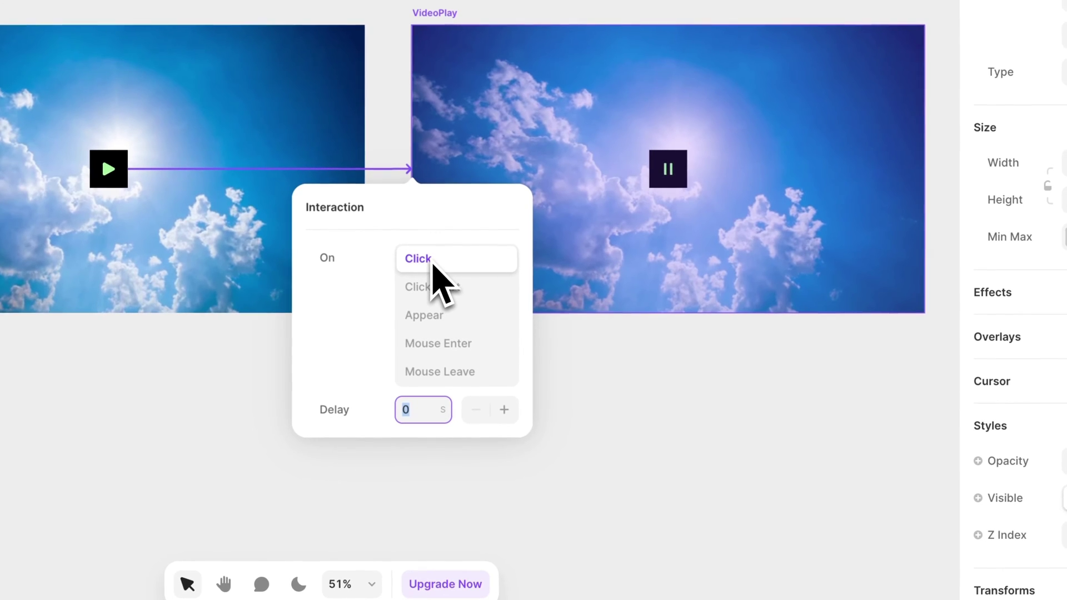
pyautogui.click(724, 468)
pyautogui.click(669, 171)
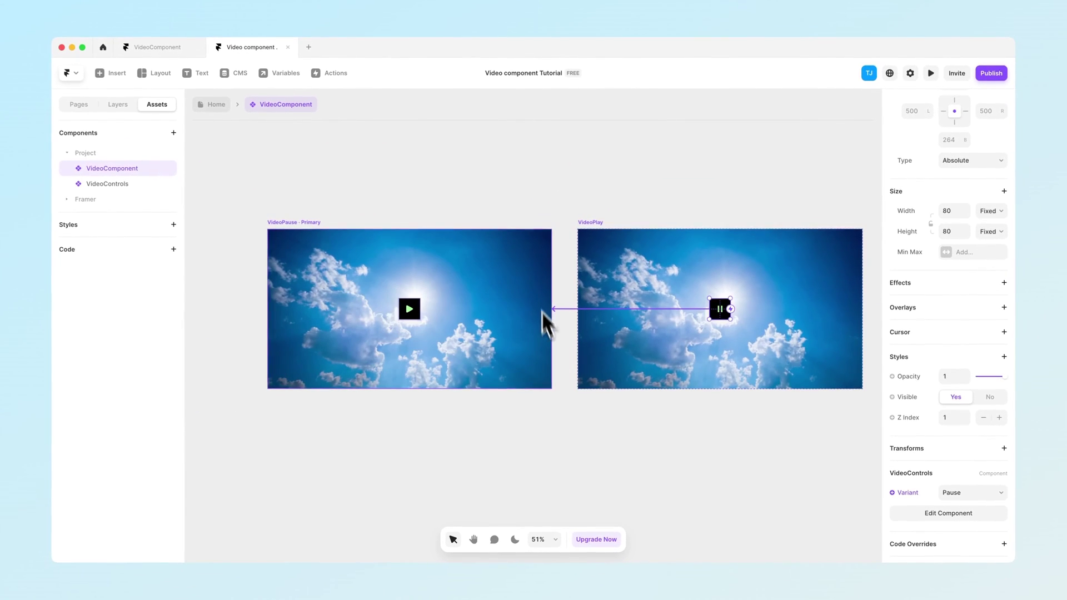
pyautogui.click(576, 454)
# Step: Preview VideoComponent and test playing and pausing the video with its button
pyautogui.click(930, 73)
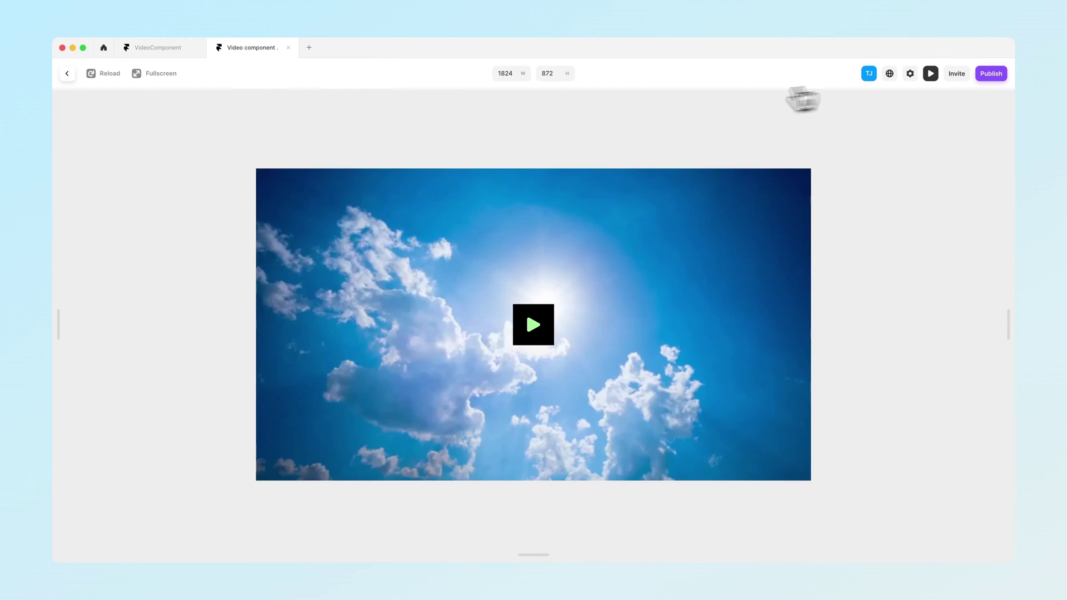
pyautogui.click(547, 330)
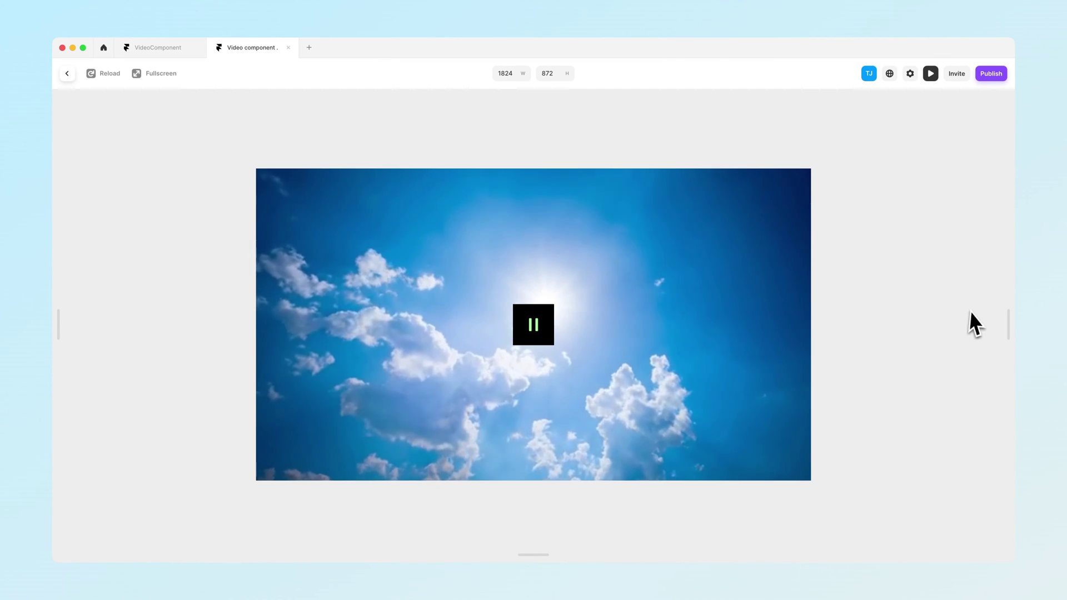
pyautogui.click(532, 330)
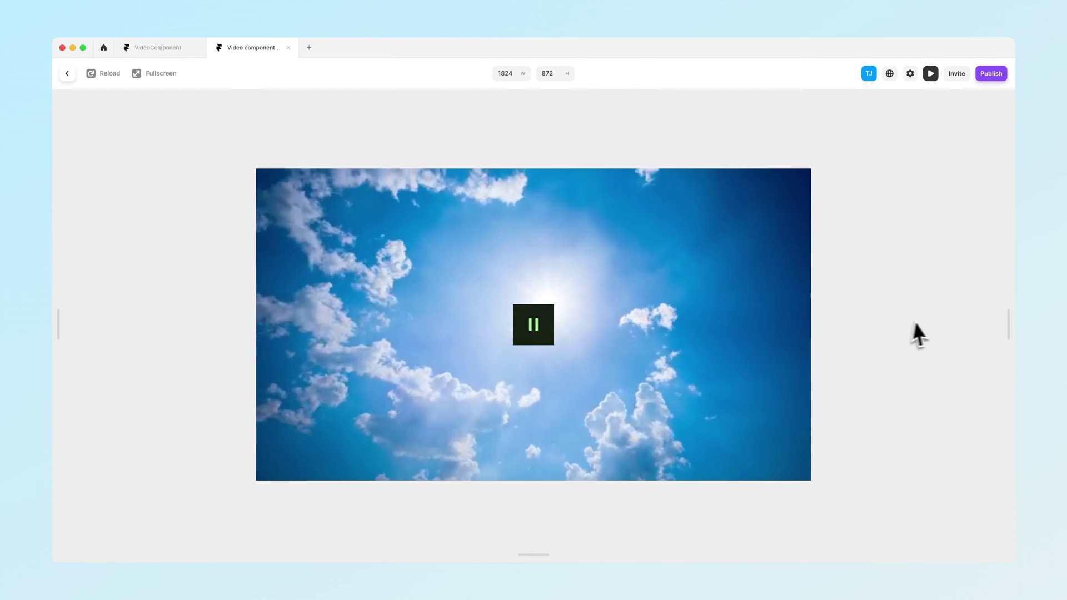
pyautogui.click(550, 332)
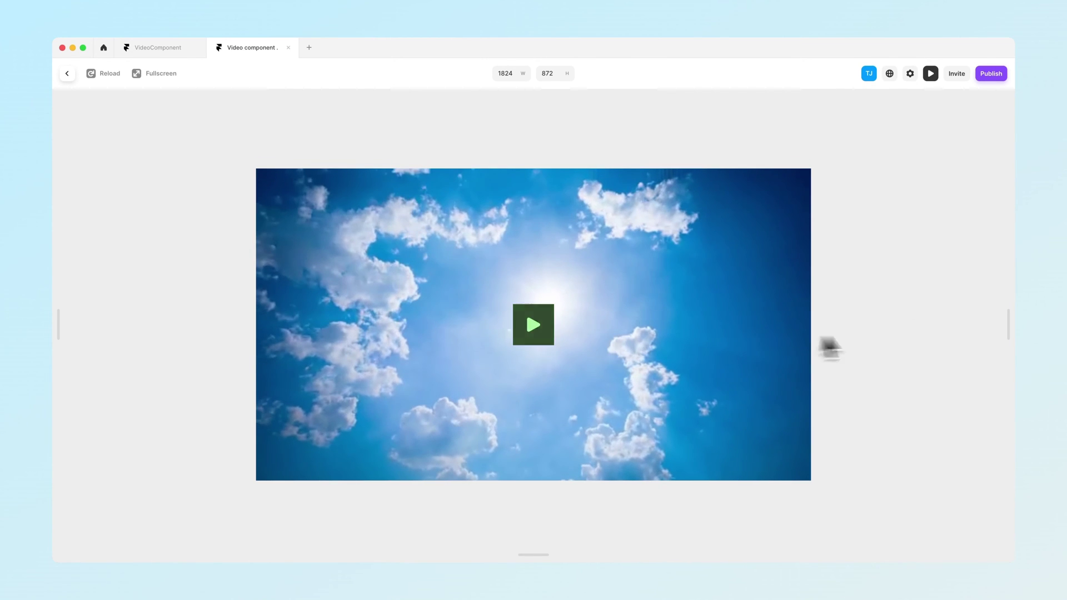
pyautogui.click(545, 336)
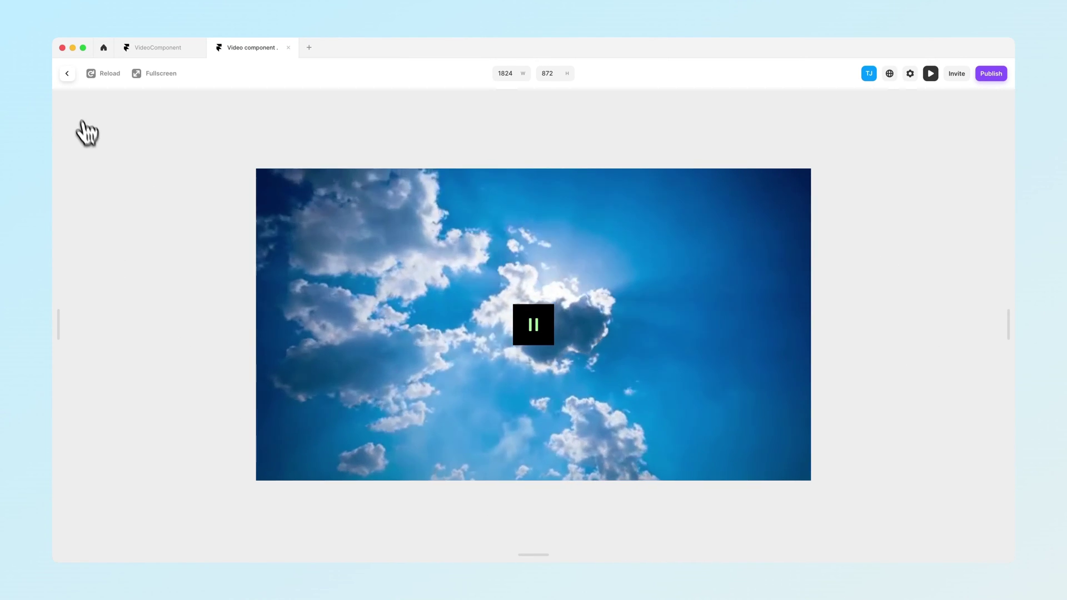
pyautogui.click(66, 76)
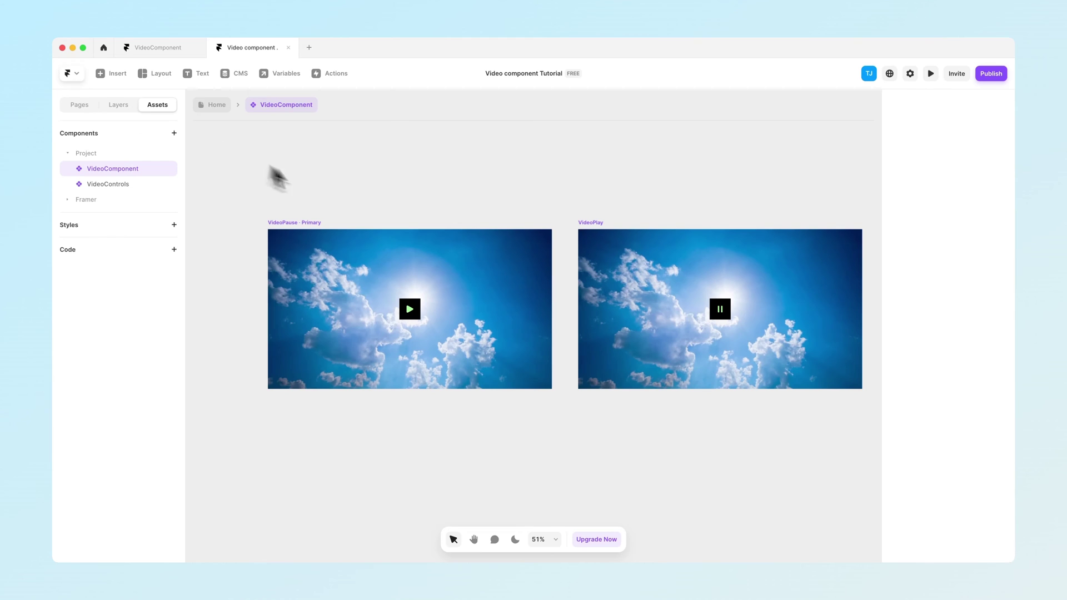
# Step: Add a Hover variant to the VideoPlay variant
pyautogui.click(534, 233)
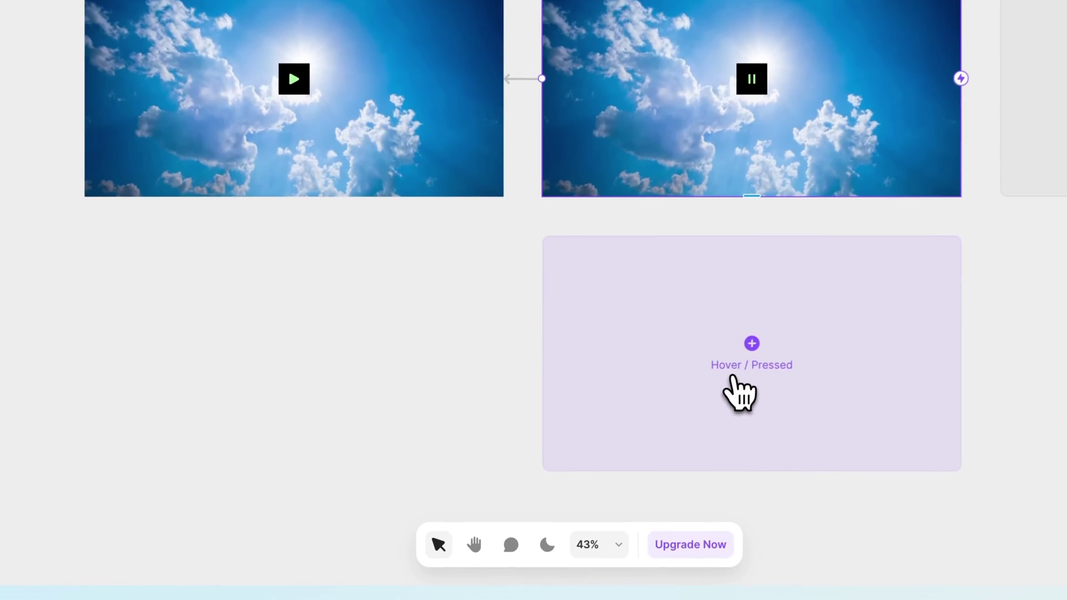
pyautogui.click(748, 396)
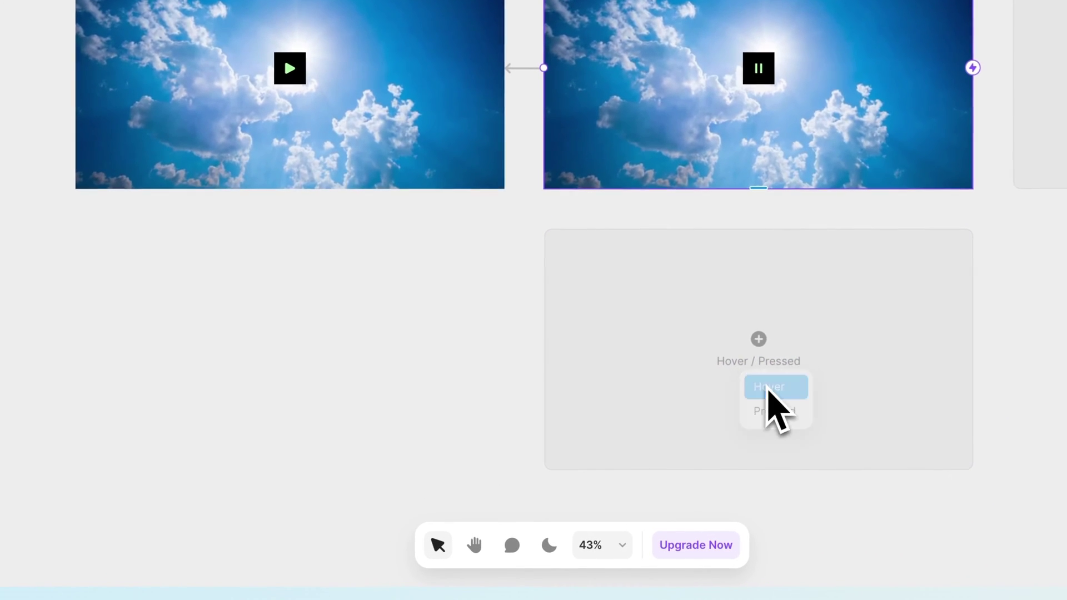
pyautogui.click(767, 388)
pyautogui.click(290, 222)
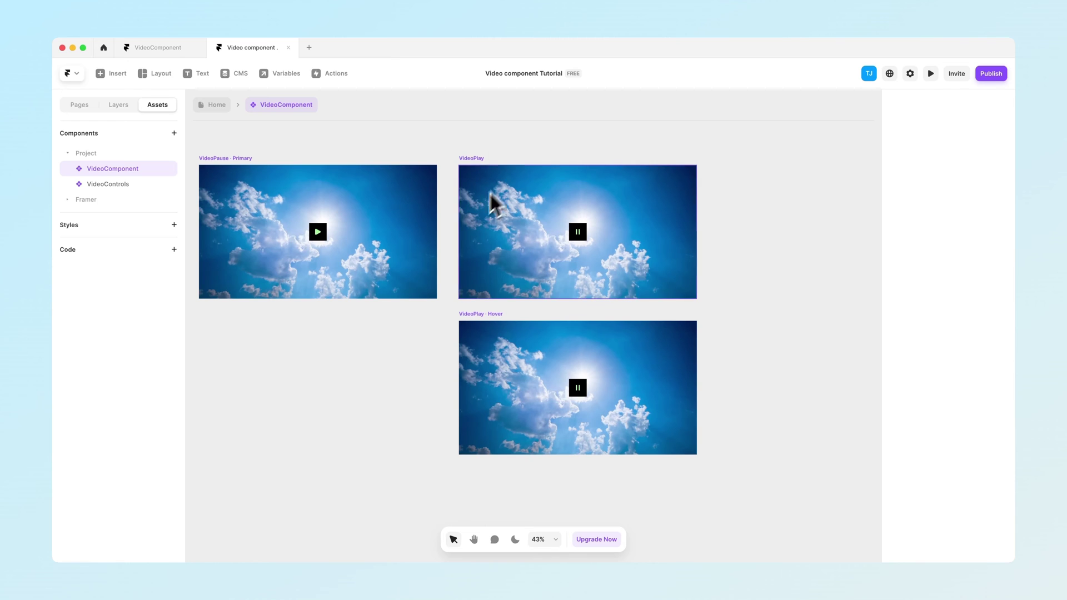
# Step: Make the pause button fully transparent through its opacity in VideoPlay and set its opacity to 1 in VideoPlay Hover
pyautogui.click(578, 231)
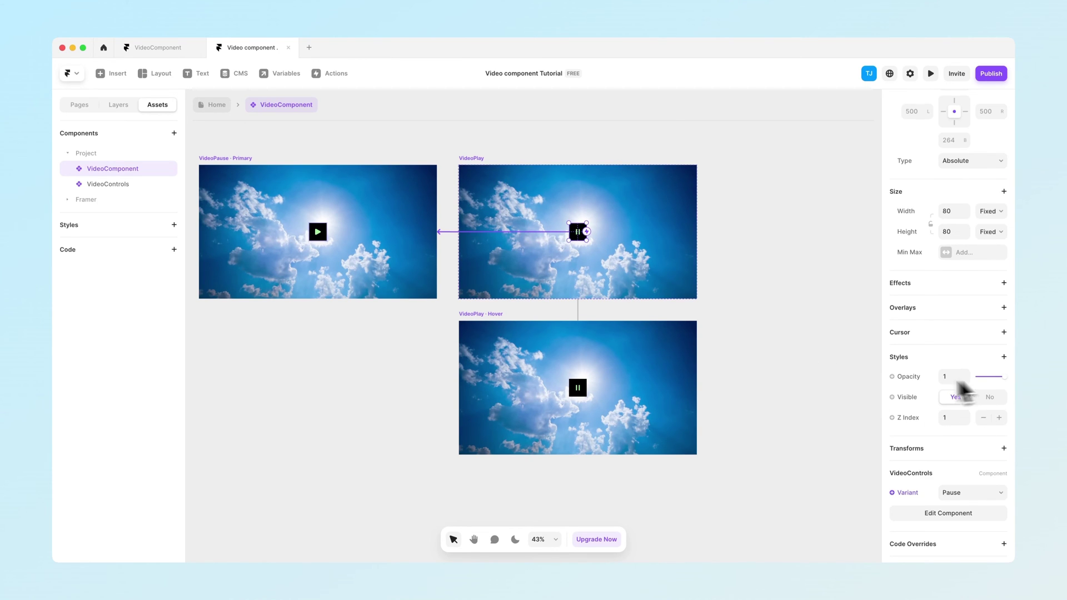
pyautogui.click(821, 405)
pyautogui.click(579, 388)
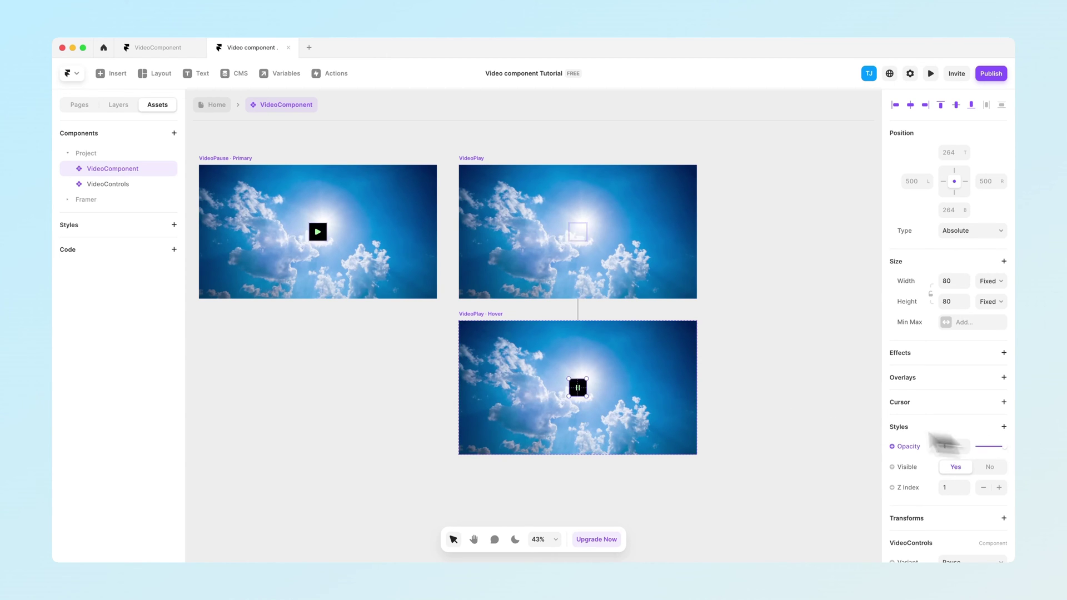
pyautogui.click(735, 412)
pyautogui.hscroll(-1, 733, 411)
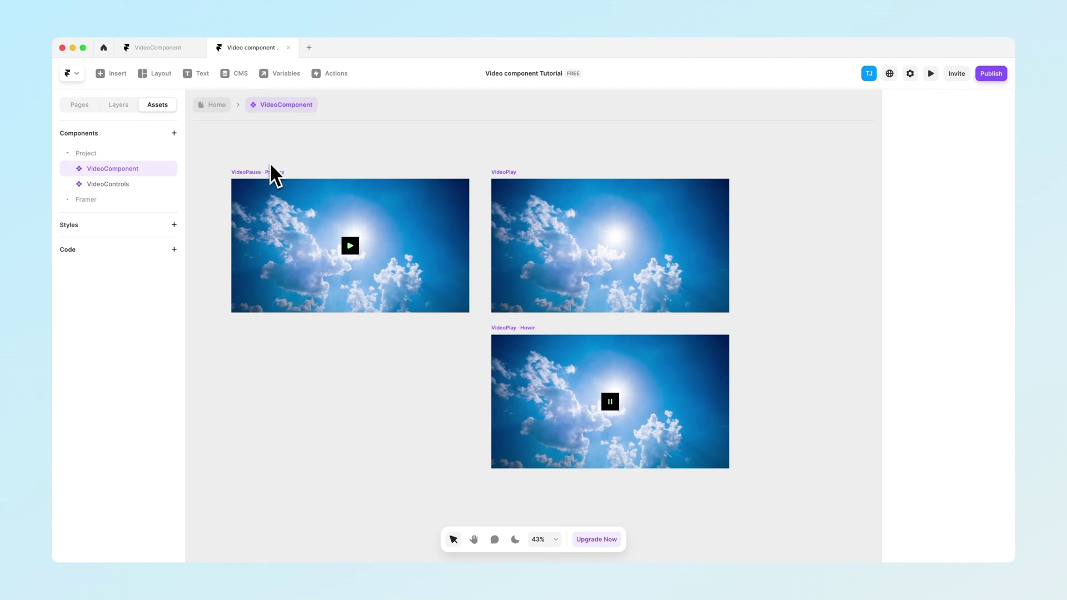
# Step: Preview VideoComponent and check that the pause button only shows while hovering over the playing video
pyautogui.click(931, 74)
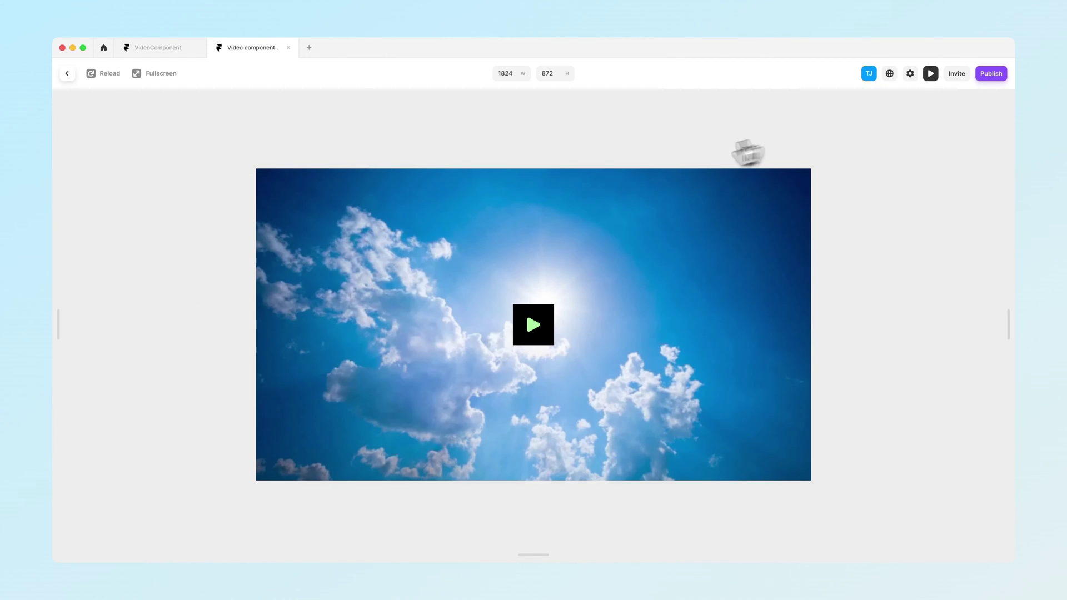
pyautogui.click(549, 314)
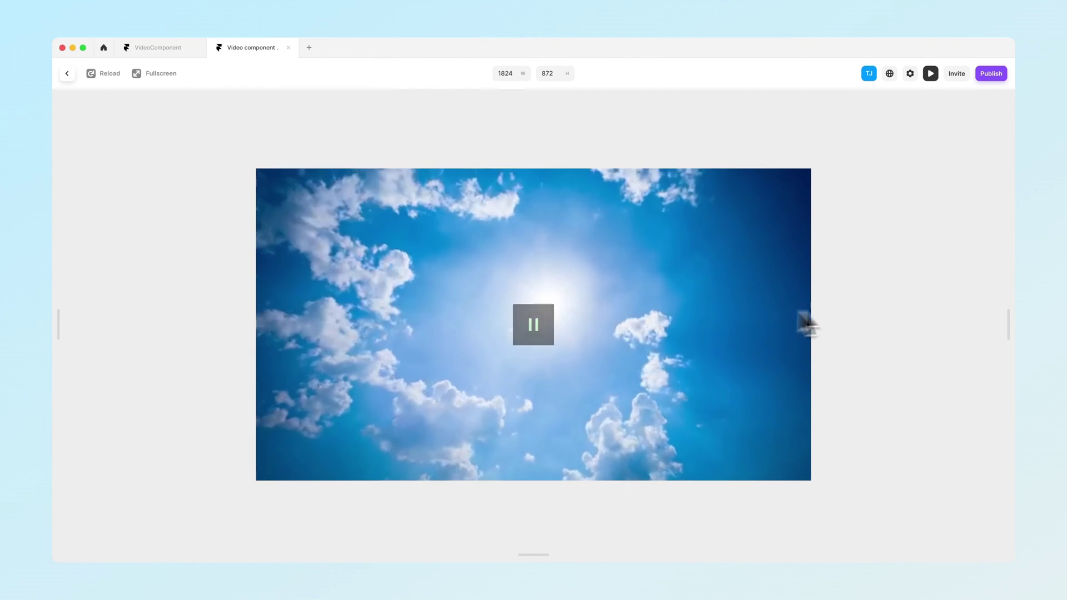
pyautogui.click(535, 325)
pyautogui.click(535, 326)
pyautogui.click(66, 73)
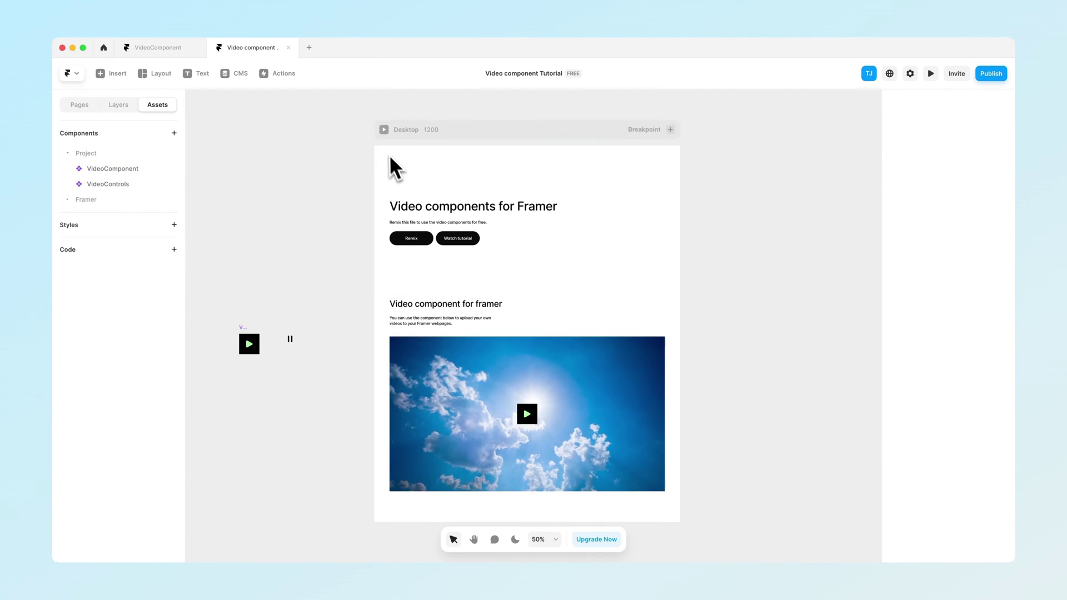
# Step: Preview the Home page's Desktop breakpoint and test the video's play and pause button there
pyautogui.click(384, 129)
pyautogui.scroll(-5, 550, 325)
pyautogui.click(556, 332)
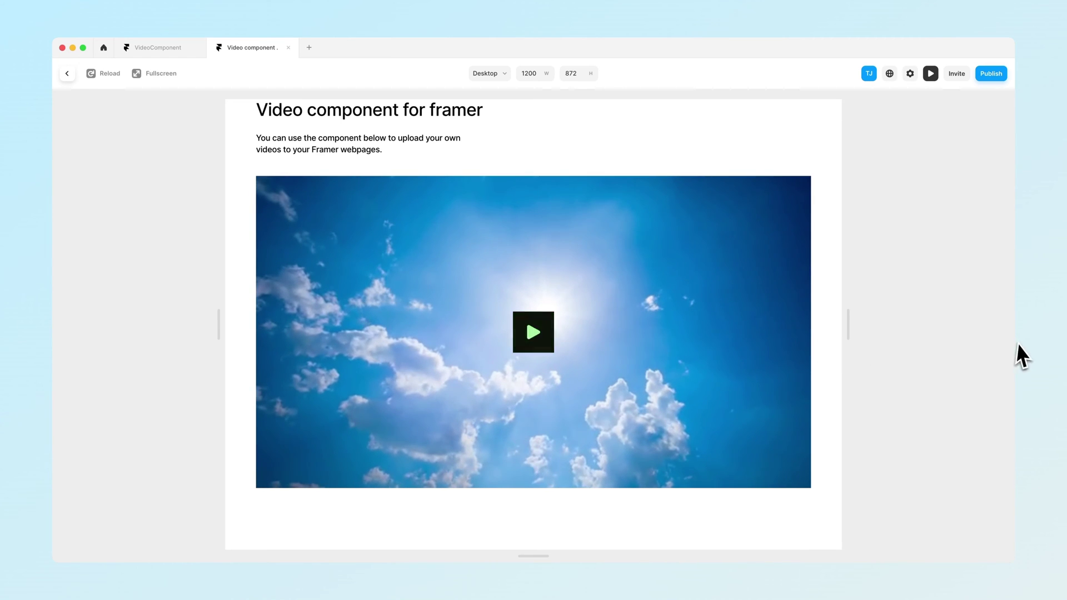
pyautogui.click(537, 343)
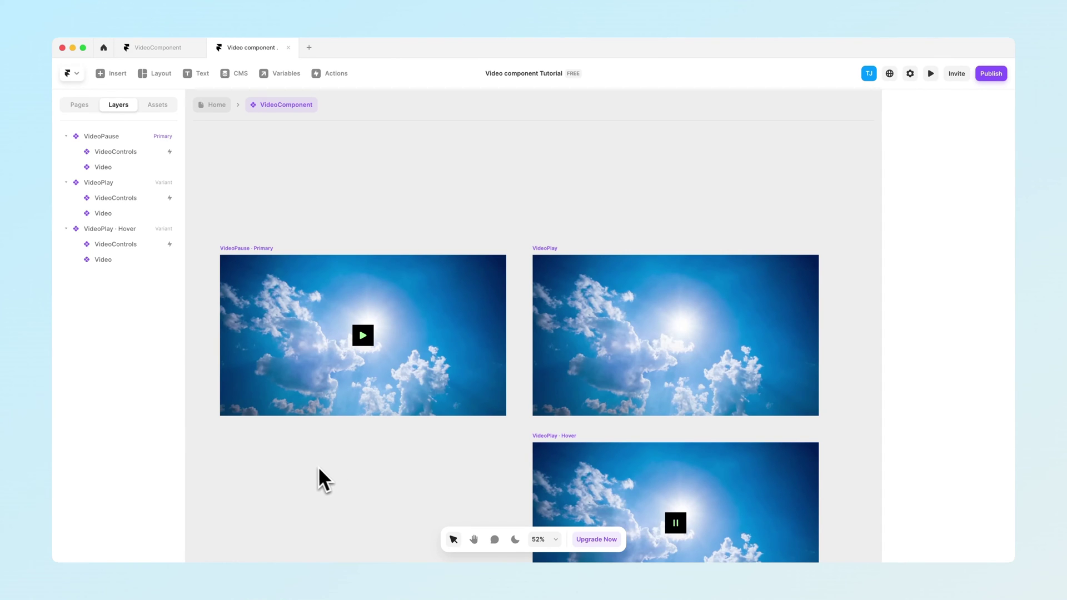
# Step: Draw a frame about 124 by 173 in the VideoPause primary variant and rename it Overlay
pyautogui.press('f')
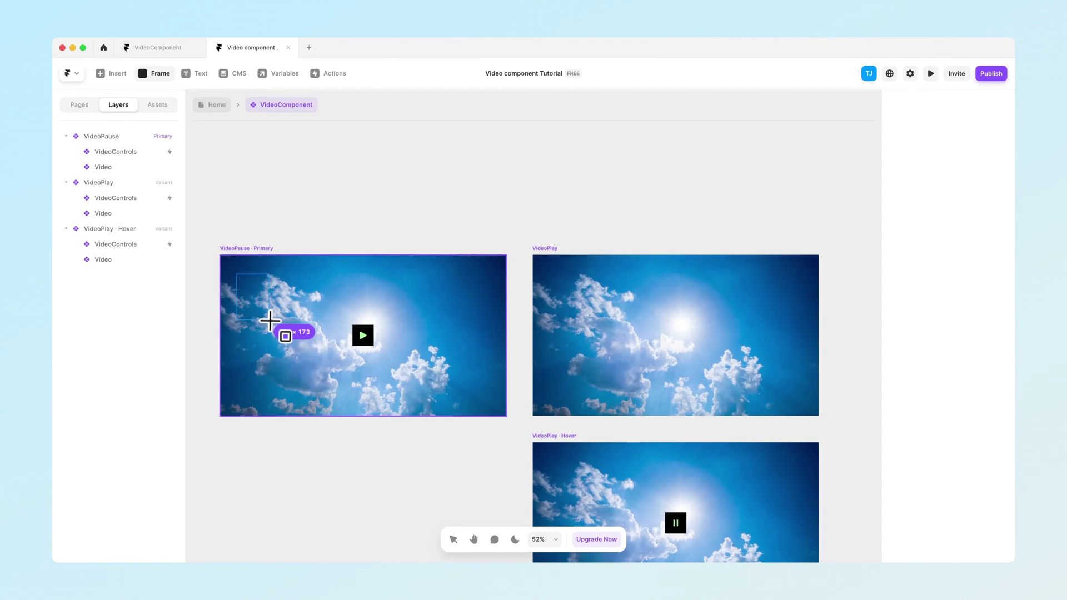
pyautogui.moveTo(270, 321); pyautogui.dragTo(270, 319)
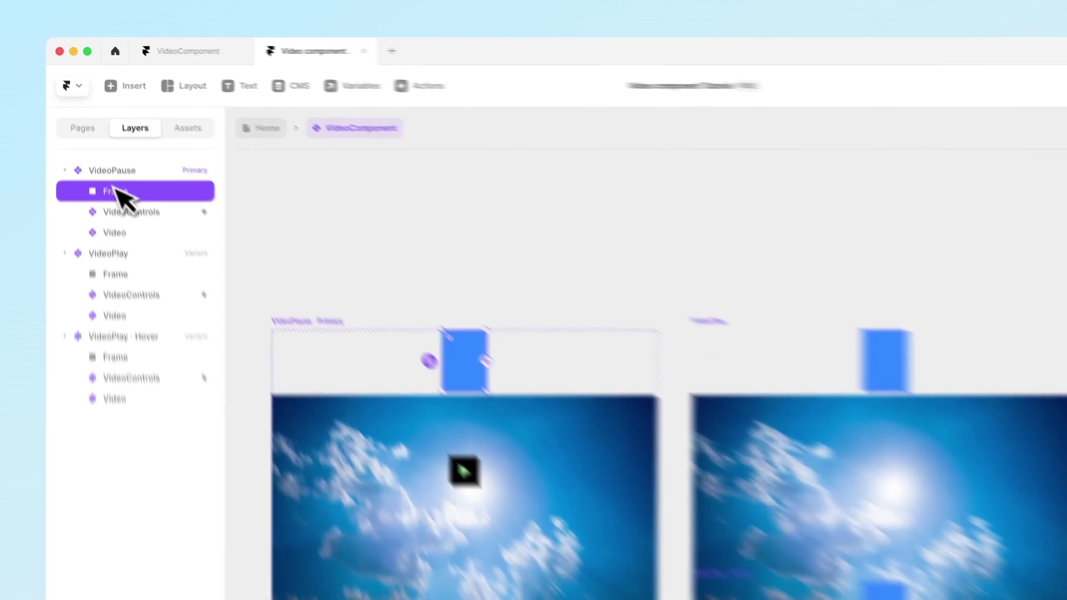
pyautogui.doubleClick(119, 153)
pyautogui.write('Overl')
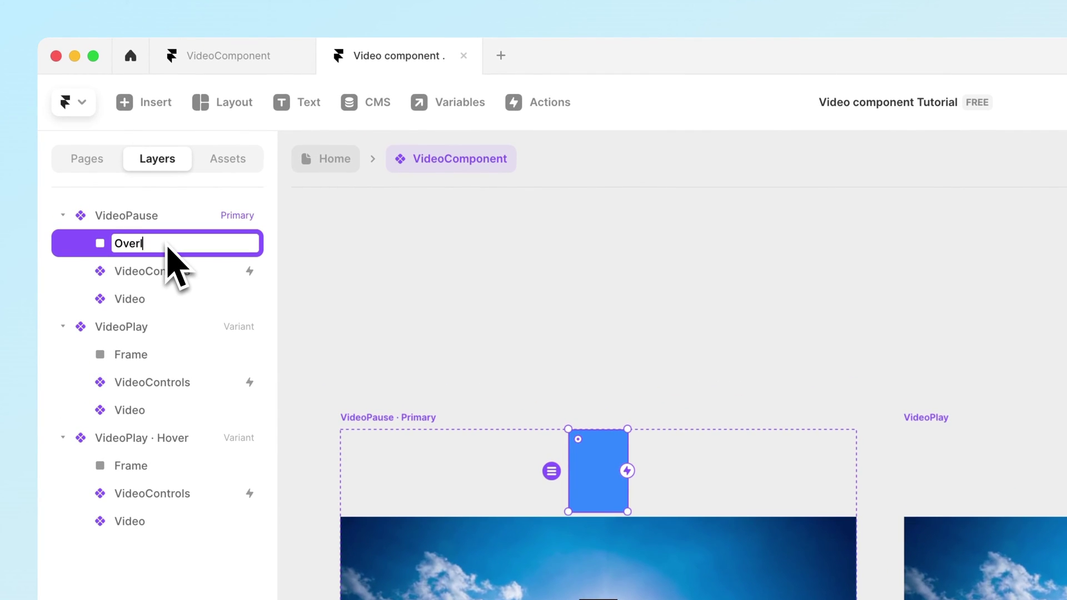
pyautogui.write('ay')
pyautogui.press('Return')
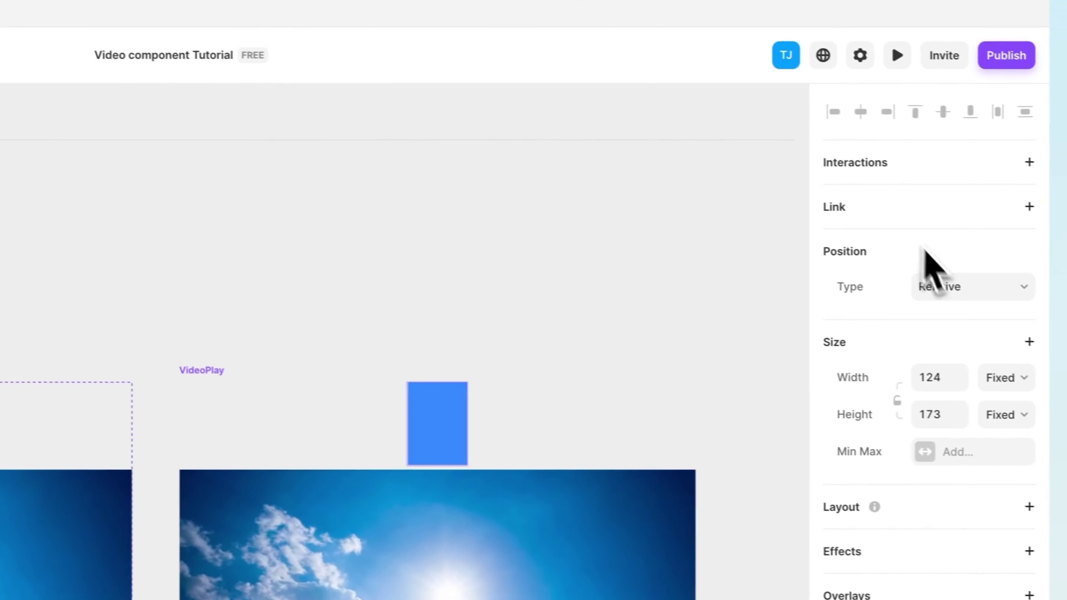
# Step: Position the Overlay absolutely and pin it at 0 on all four sides so it fills the VideoPause variant
pyautogui.click(978, 287)
pyautogui.click(970, 270)
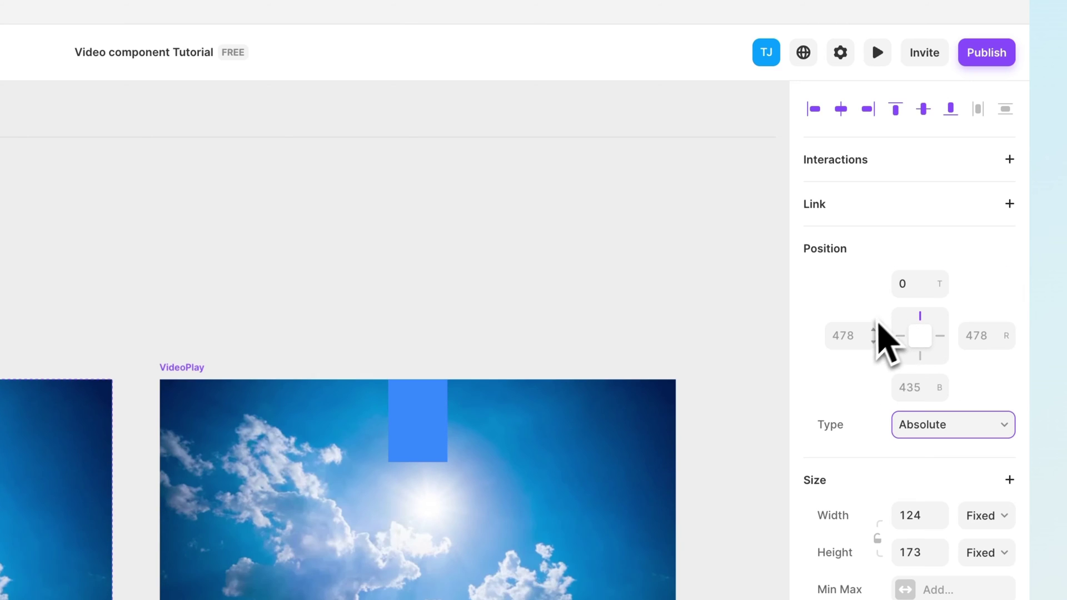
pyautogui.click(845, 340)
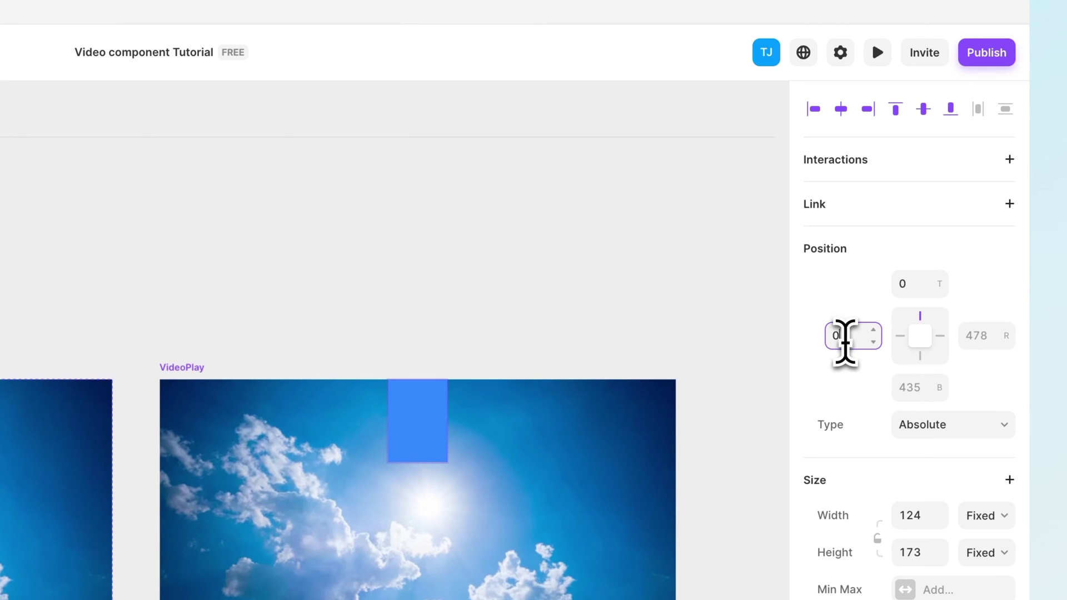
pyautogui.press('Return')
pyautogui.write('0')
pyautogui.press('Return')
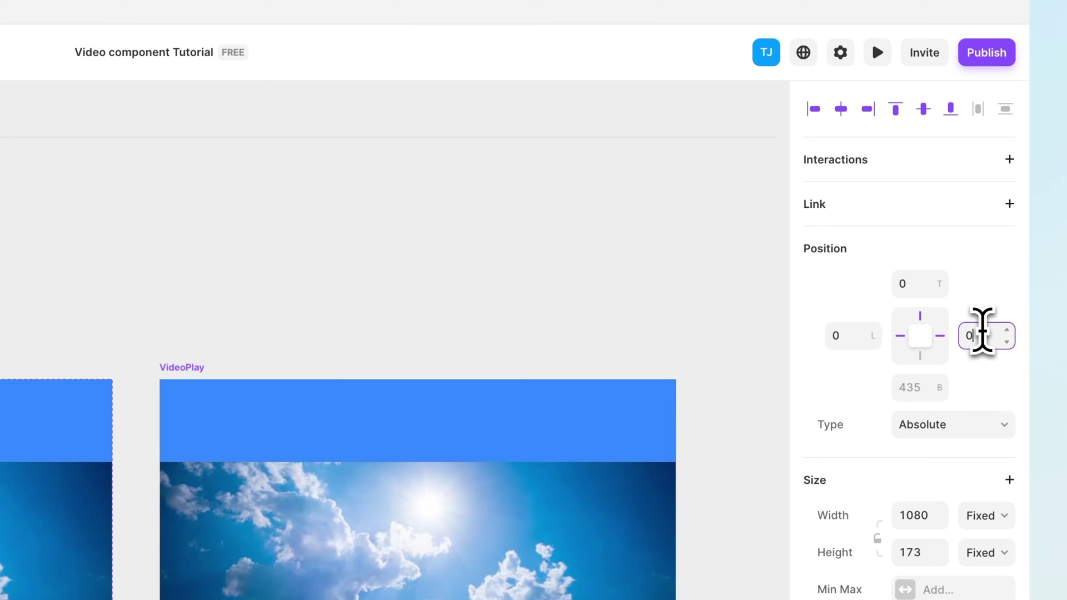
pyautogui.write('0')
pyautogui.press('Return')
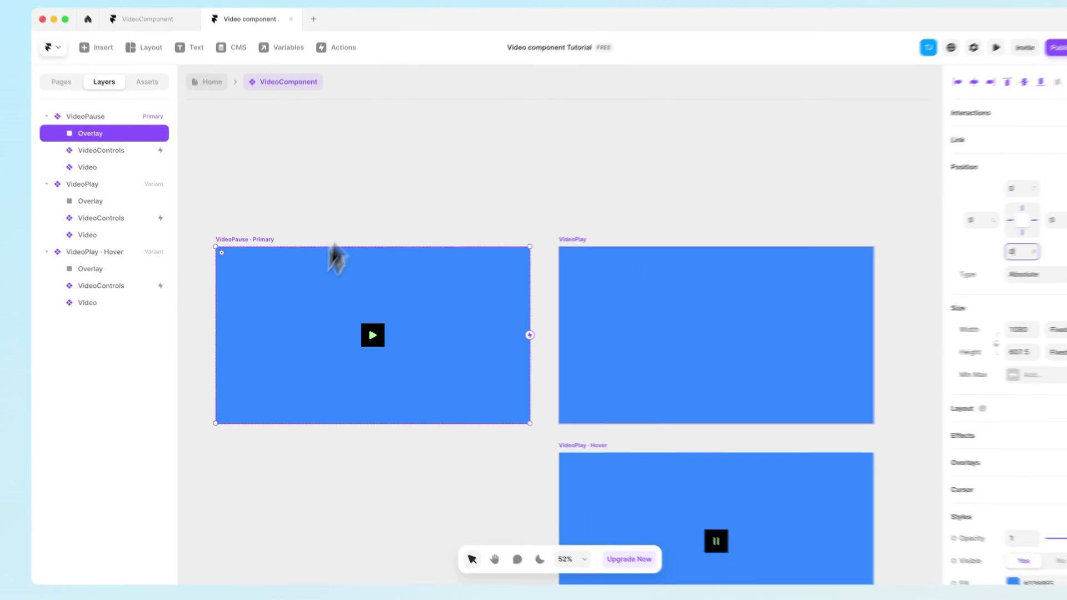
# Step: Set the Overlay's fill to black #000000 at 40% opacity
pyautogui.scroll(-5, 948, 409)
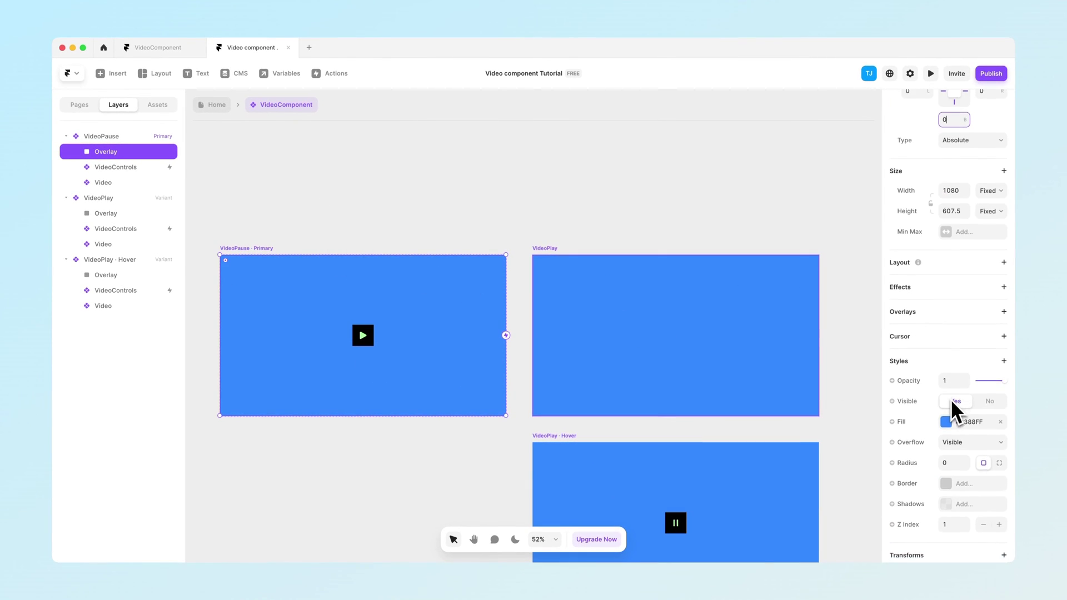
pyautogui.click(953, 356)
pyautogui.moveTo(834, 424); pyautogui.dragTo(881, 527)
pyautogui.write('30')
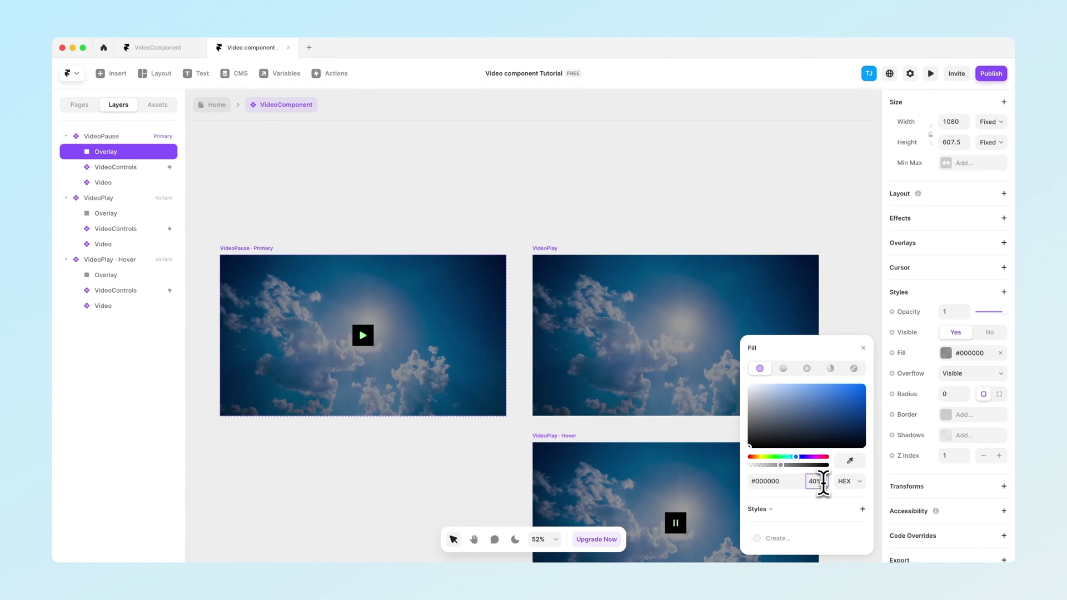
pyautogui.click(613, 232)
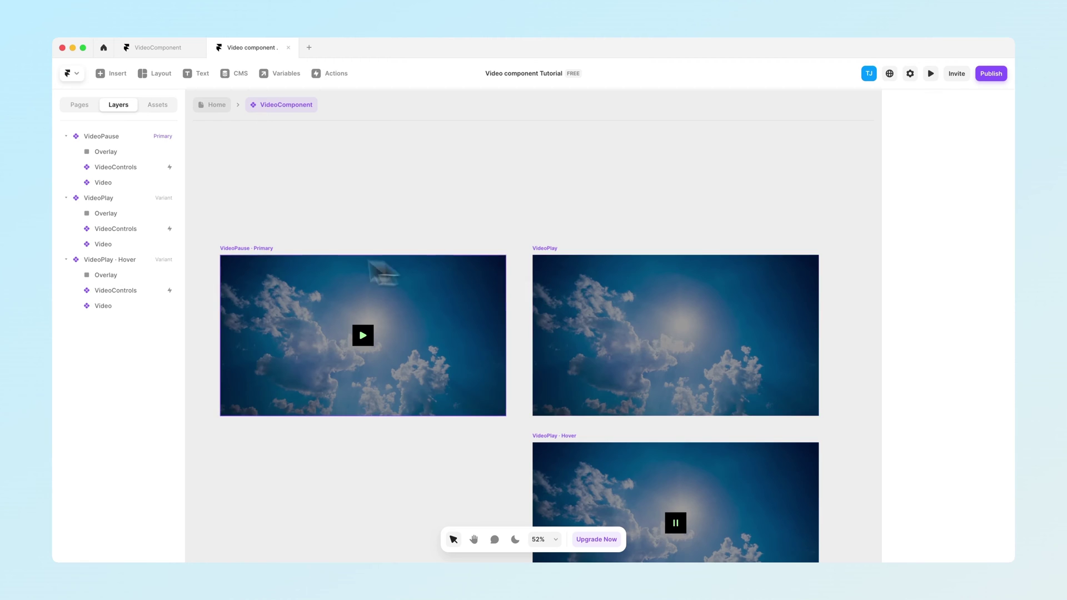
# Step: Set the opacity of the Overlay in the VideoPlay variant to 0
pyautogui.click(607, 309)
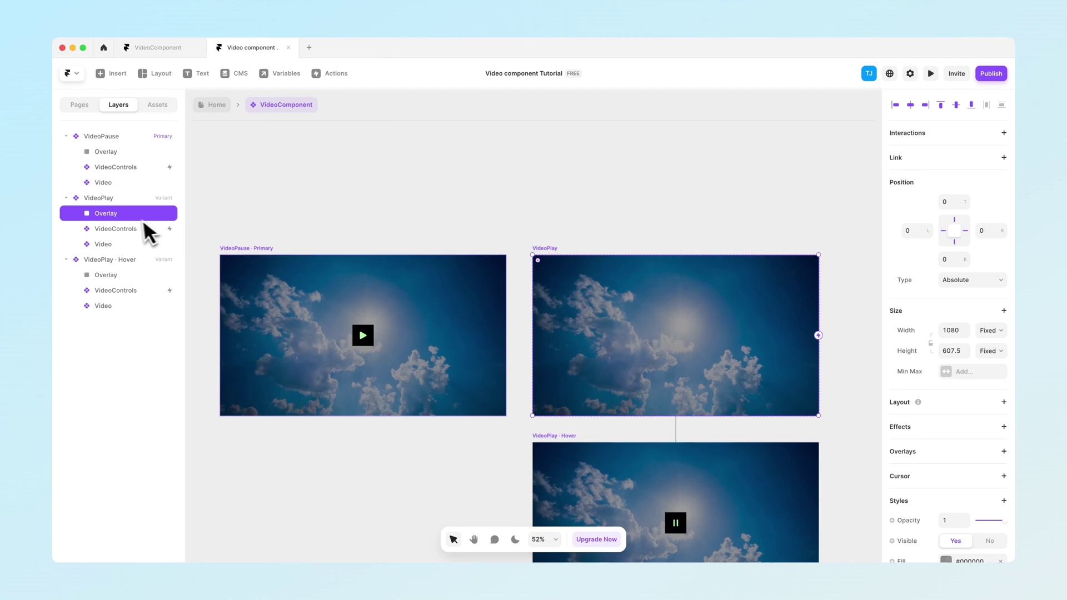
pyautogui.hscroll(1, 683, 381)
pyautogui.scroll(-5, 935, 427)
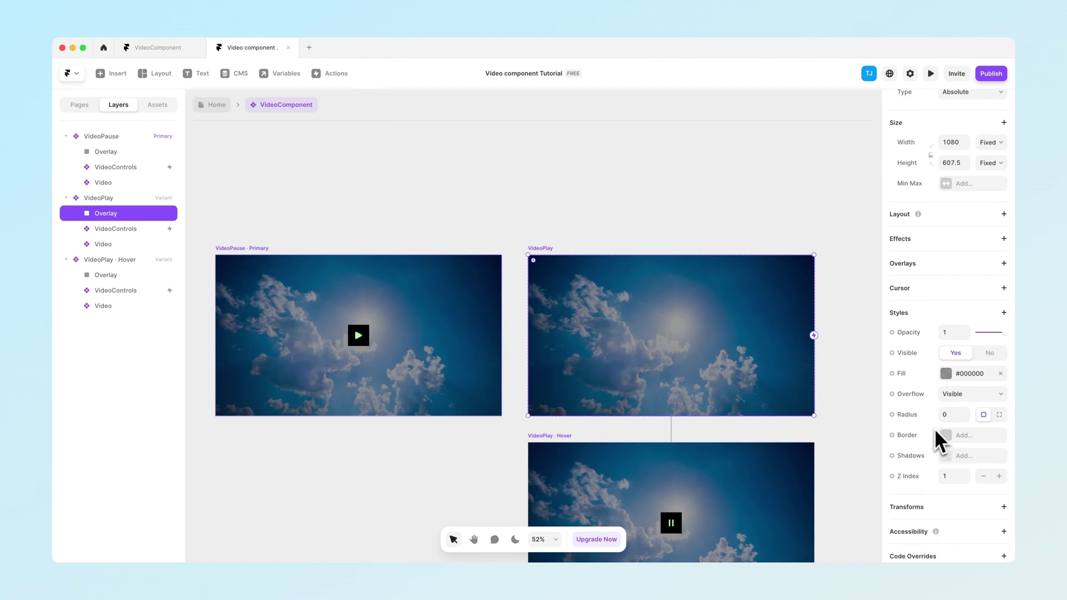
pyautogui.moveTo(1009, 328); pyautogui.dragTo(776, 326)
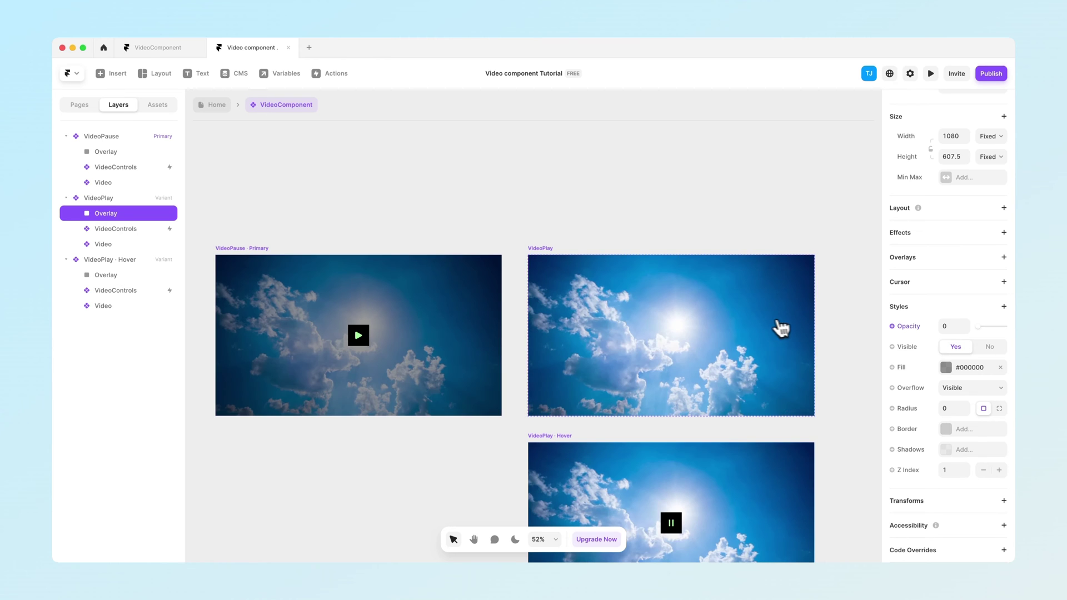
# Step: Preview VideoComponent and test how the overlay behaves when the video is played and paused
pyautogui.click(929, 74)
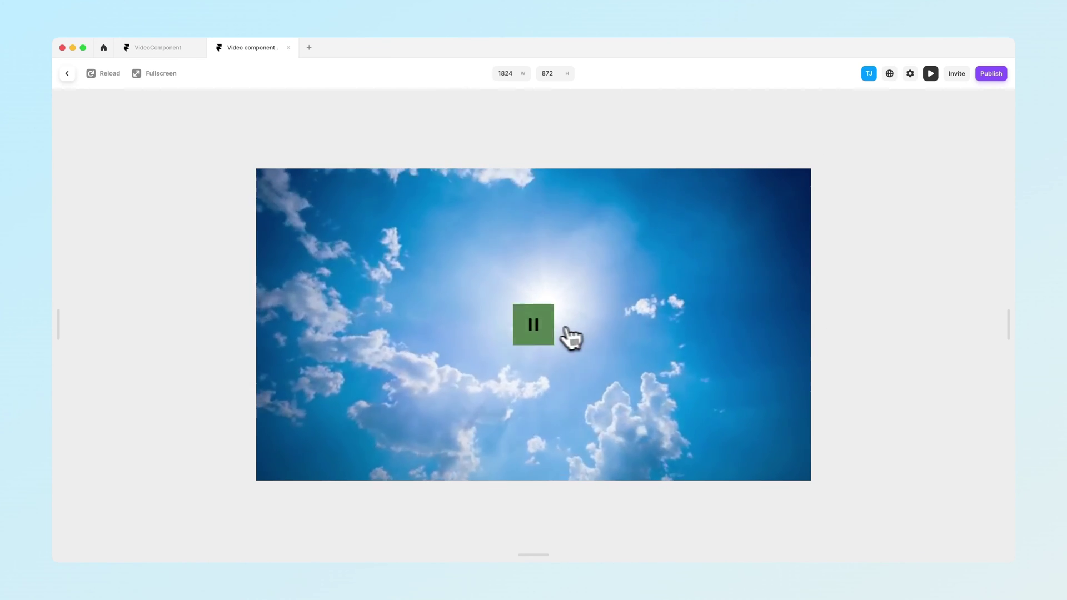
pyautogui.click(547, 335)
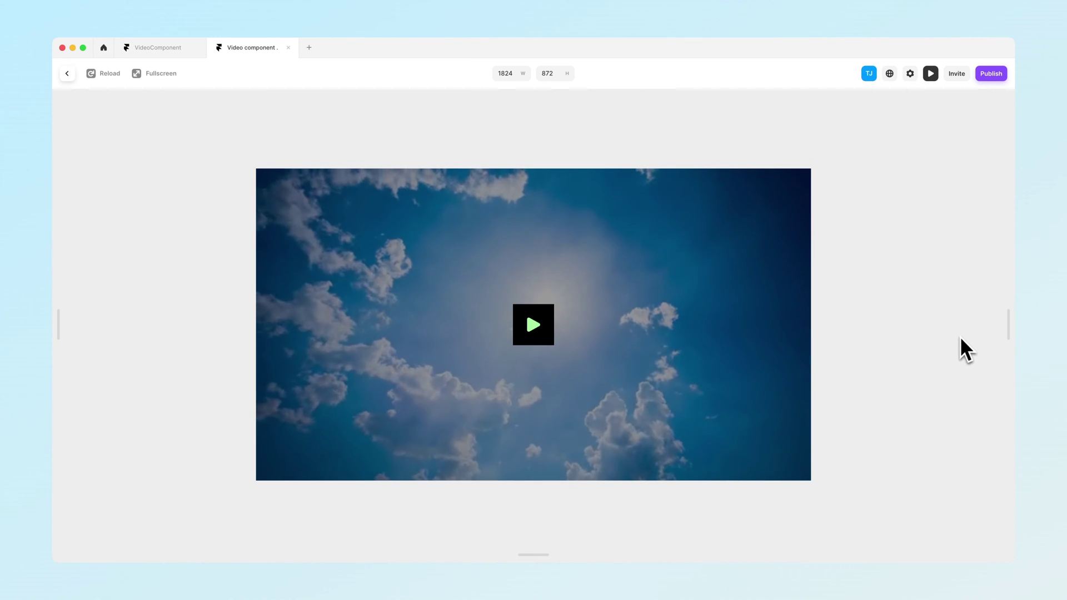
pyautogui.click(578, 346)
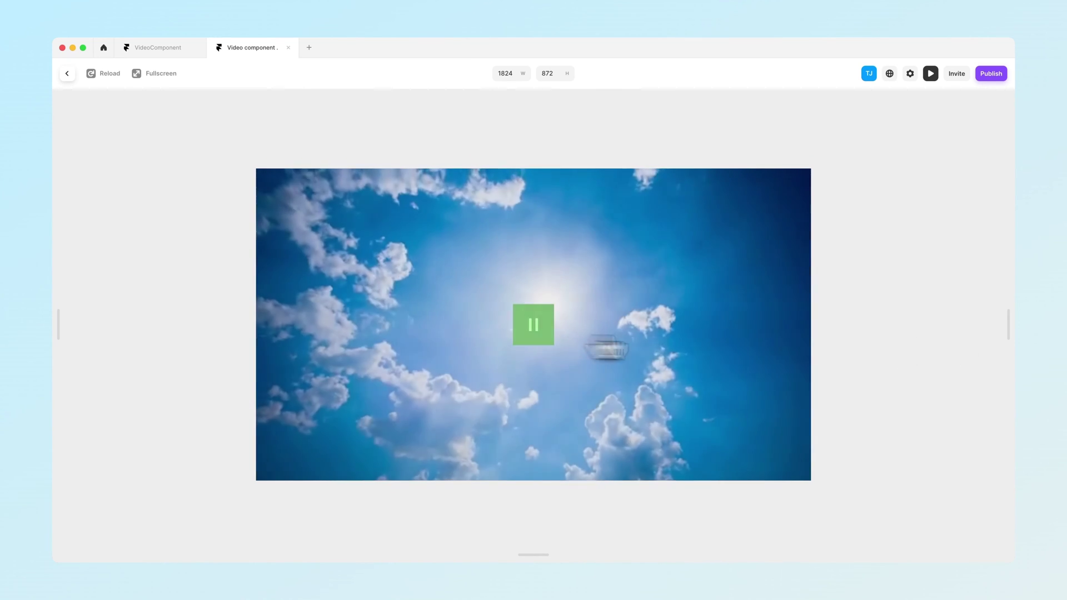
pyautogui.click(549, 338)
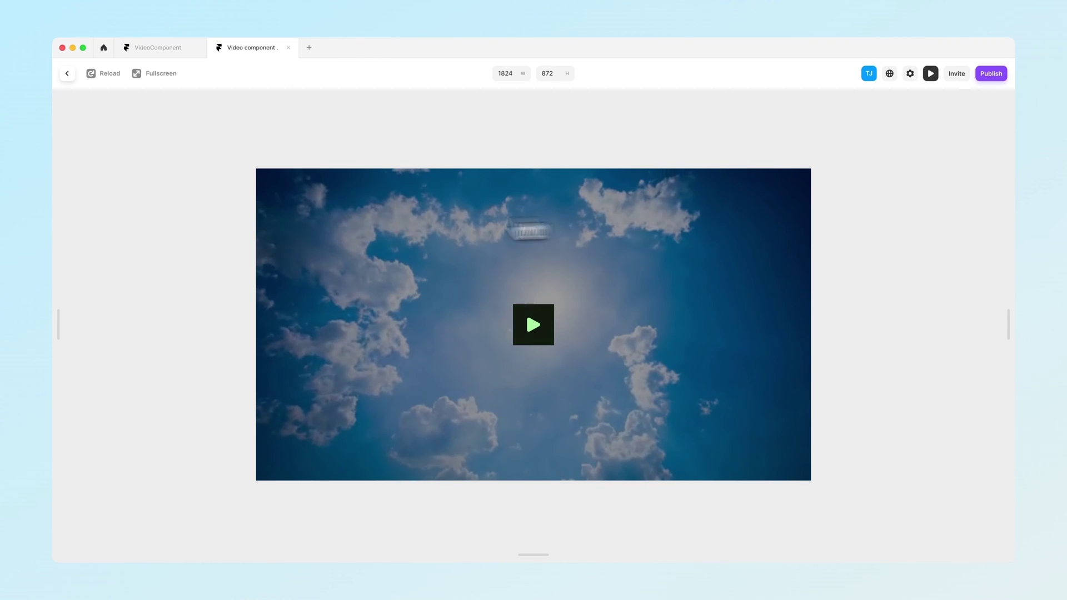
pyautogui.click(67, 77)
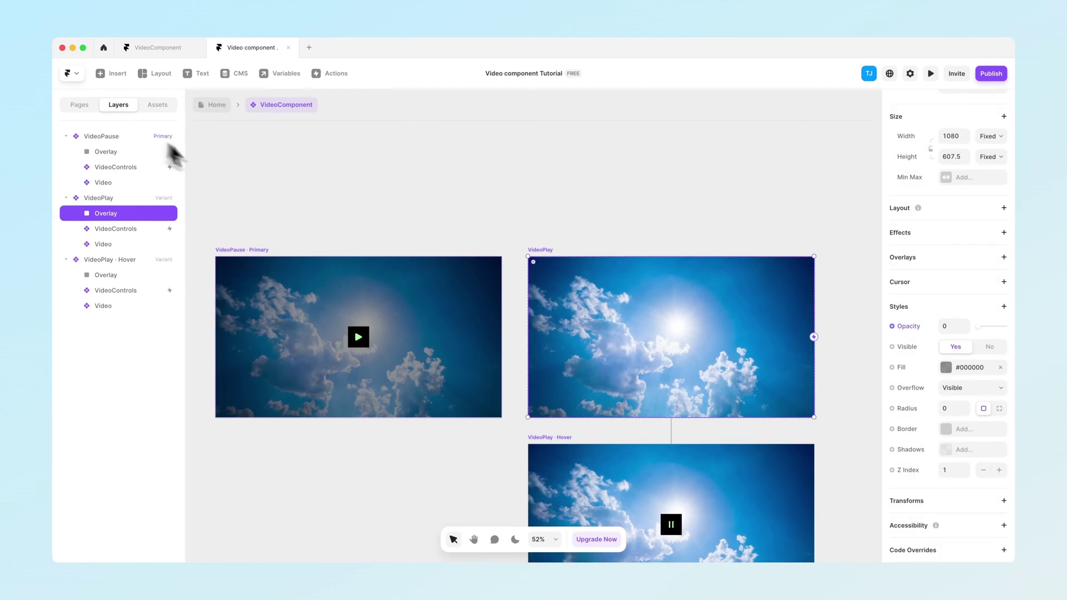
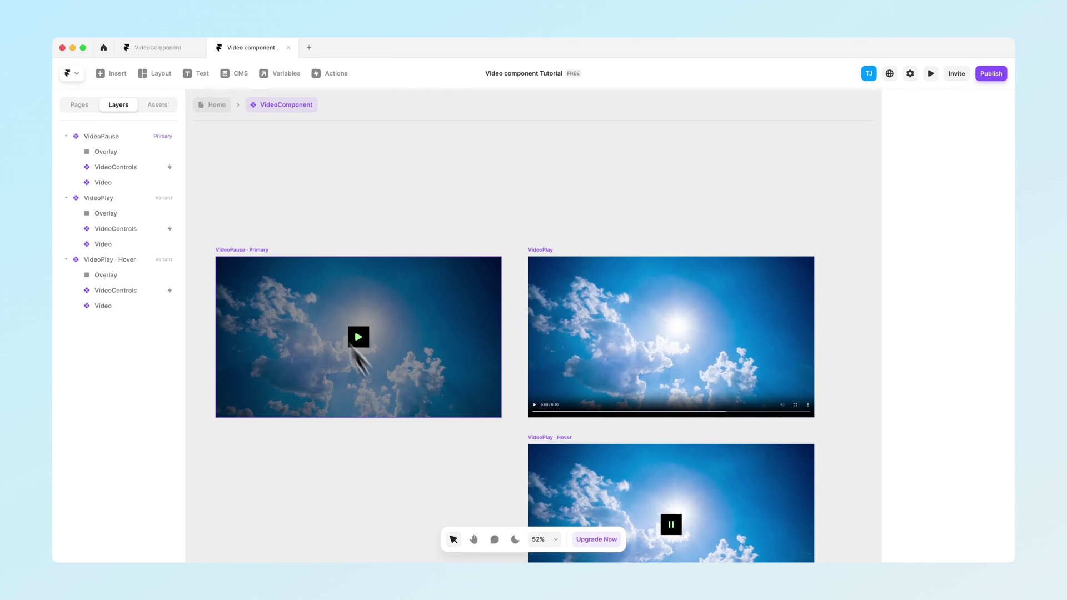
# Step: Add a Pointer Events style set to None to the Overlay in the VideoPause primary variant
pyautogui.click(105, 153)
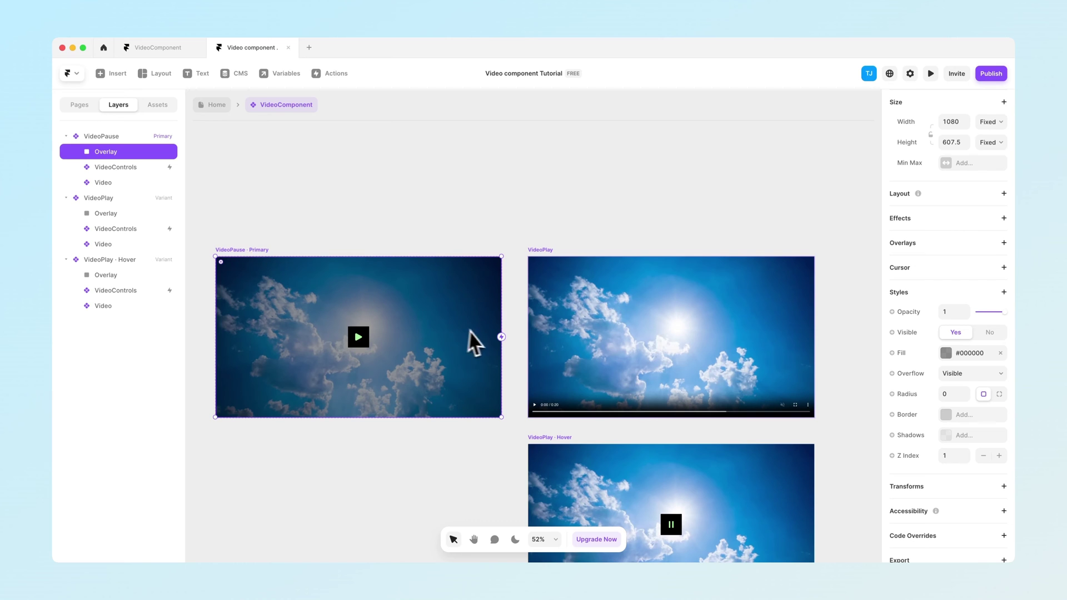
pyautogui.scroll(-2, 505, 333)
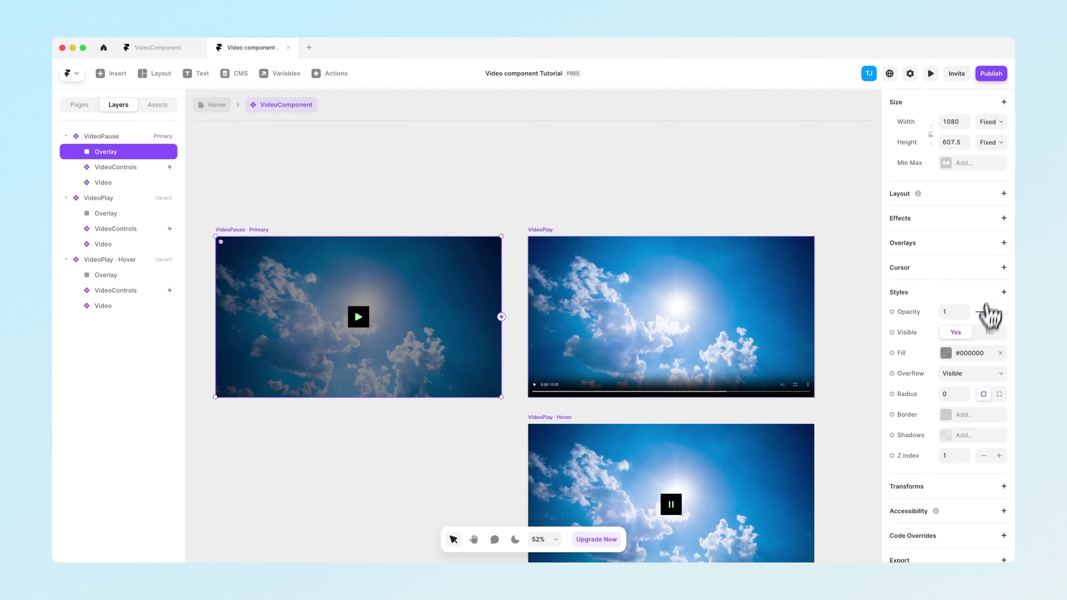
pyautogui.click(1004, 292)
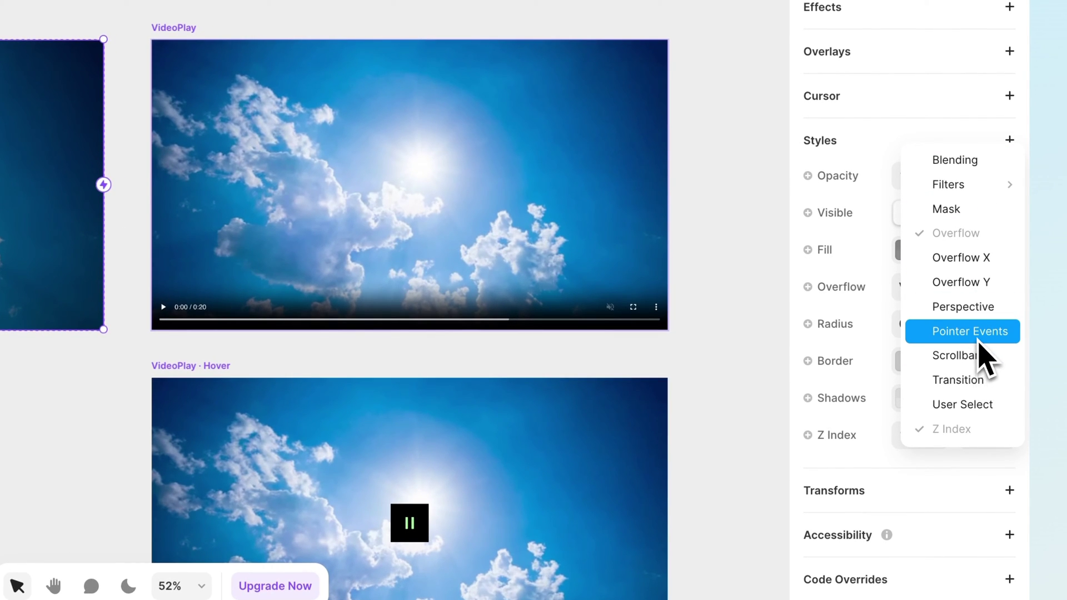
pyautogui.click(978, 344)
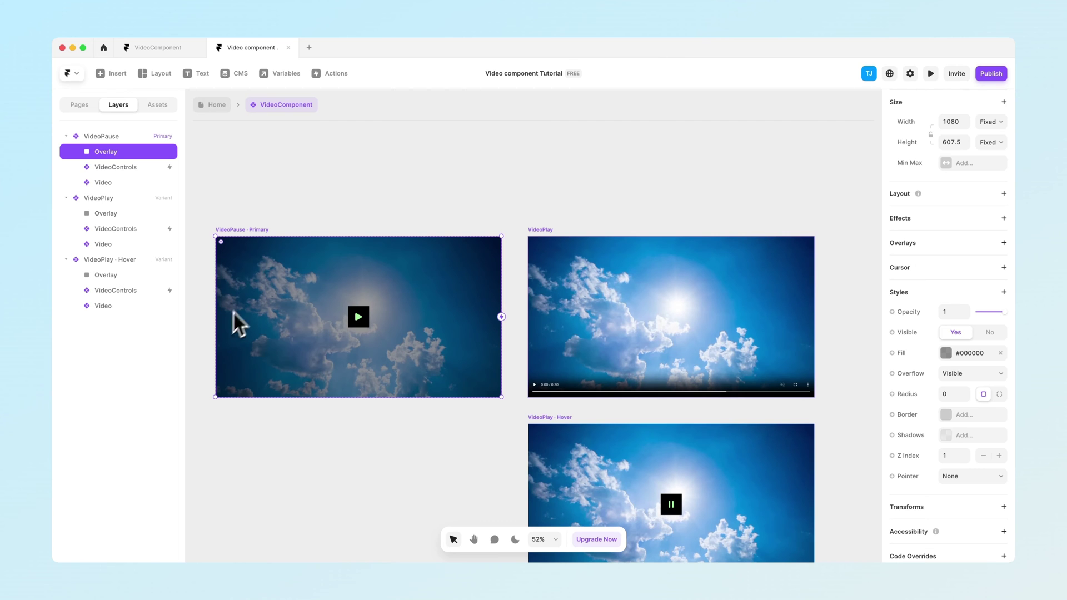
pyautogui.click(235, 199)
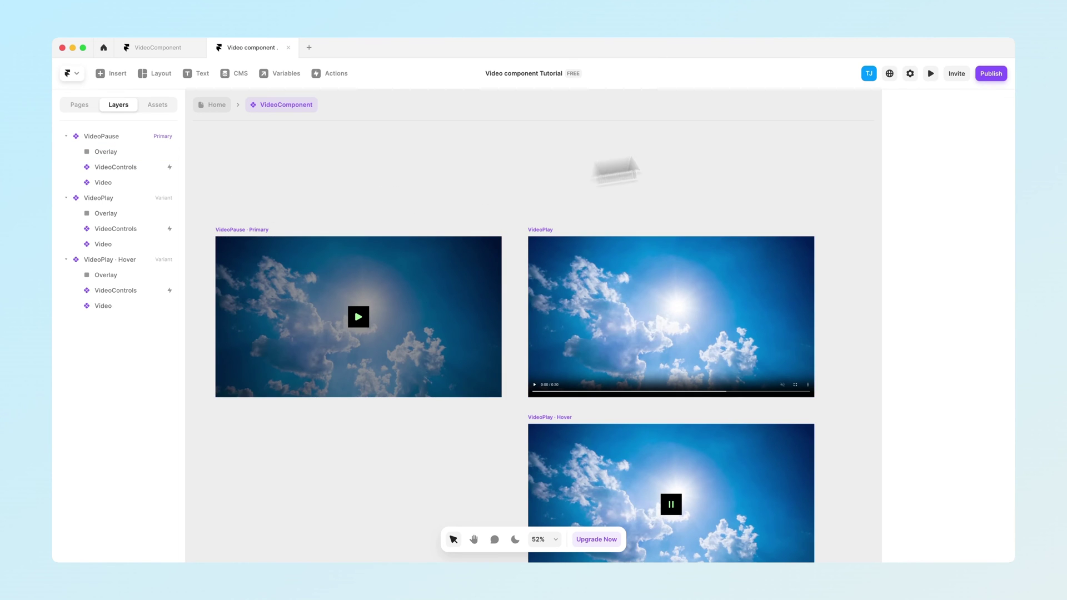
# Step: Preview VideoComponent, play the video and check its native controls beneath the overlay
pyautogui.click(921, 80)
pyautogui.click(579, 329)
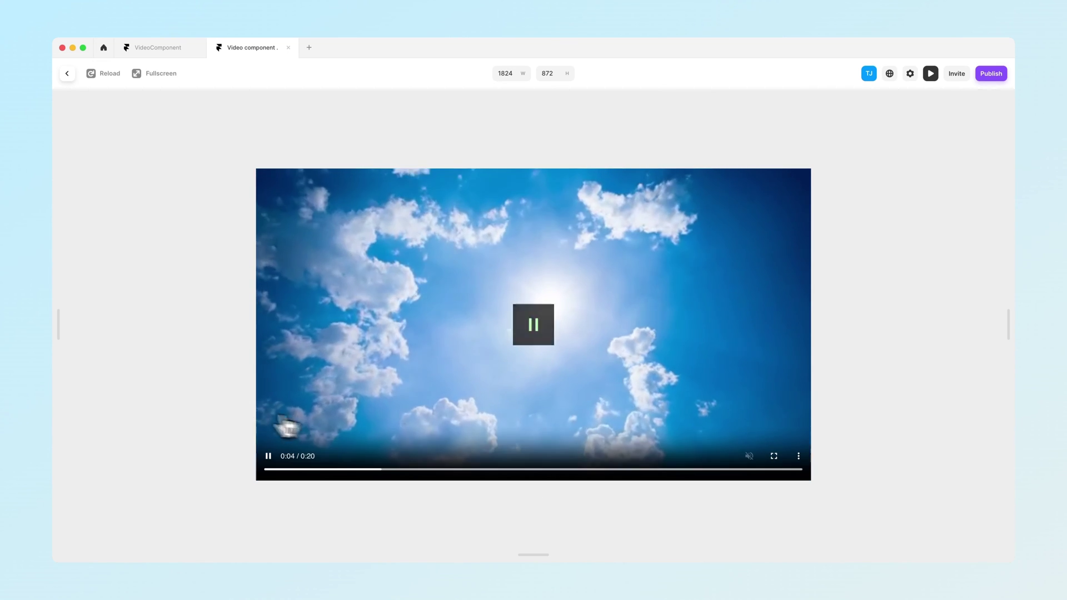
pyautogui.click(66, 73)
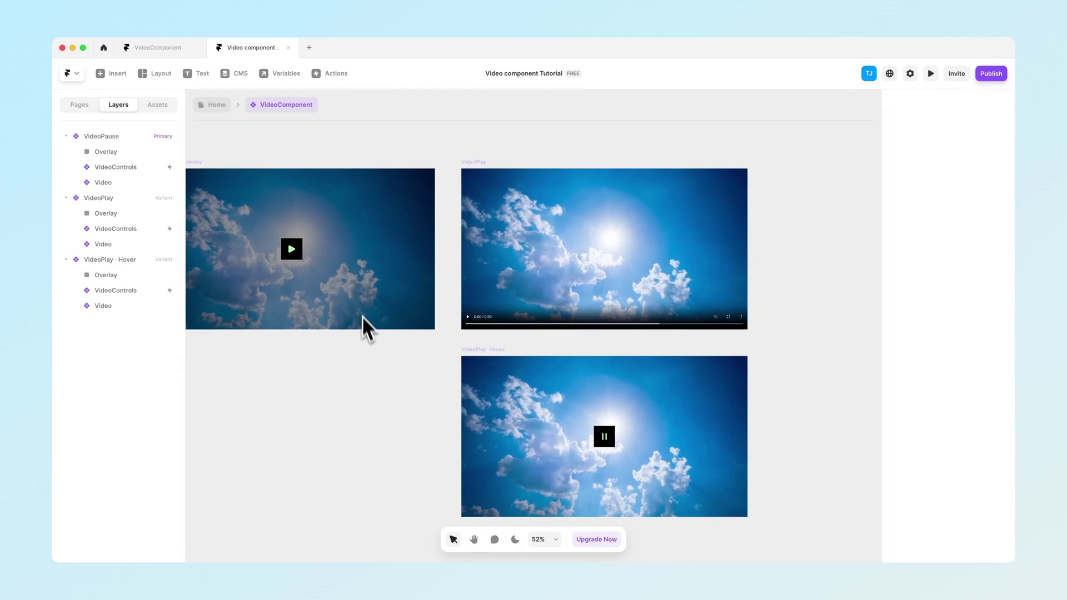
# Step: Set Controls to Show for the Video layer in the VideoPlay Hover variant
pyautogui.click(494, 337)
pyautogui.scroll(-5, 960, 481)
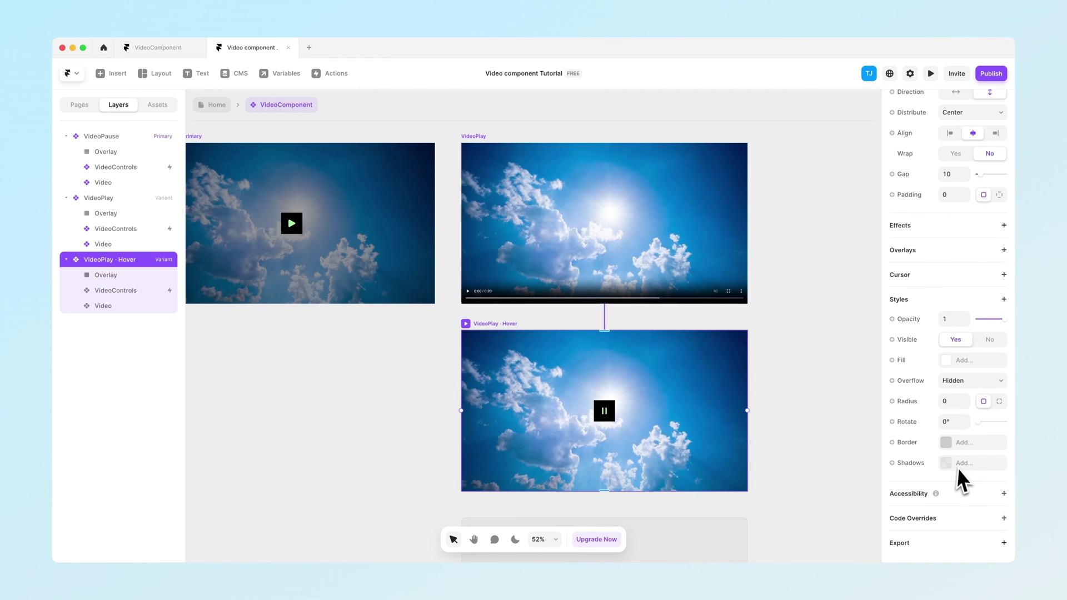
pyautogui.click(103, 305)
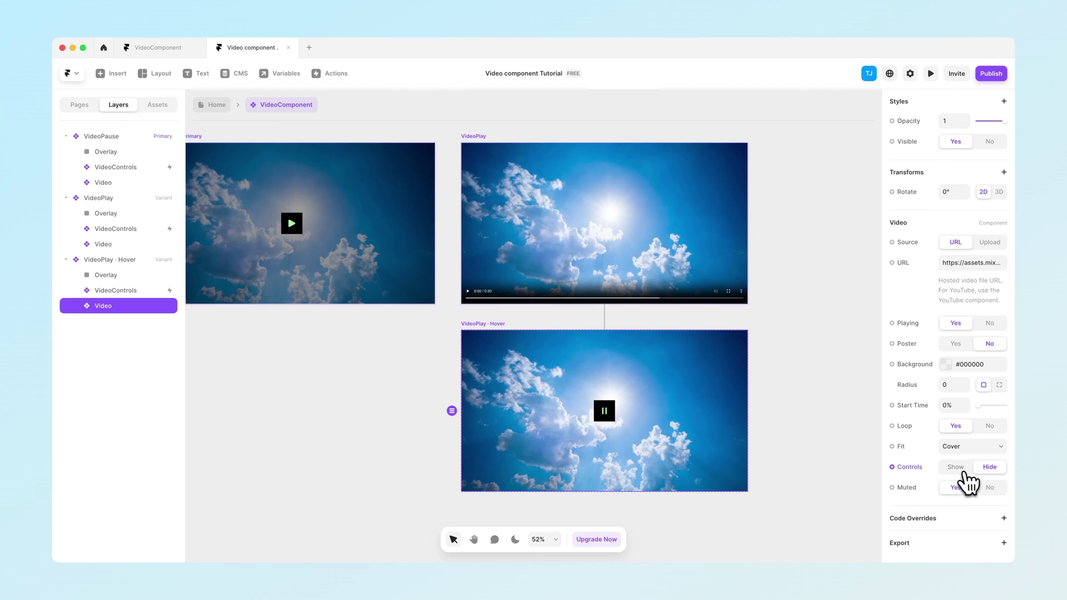
pyautogui.click(775, 337)
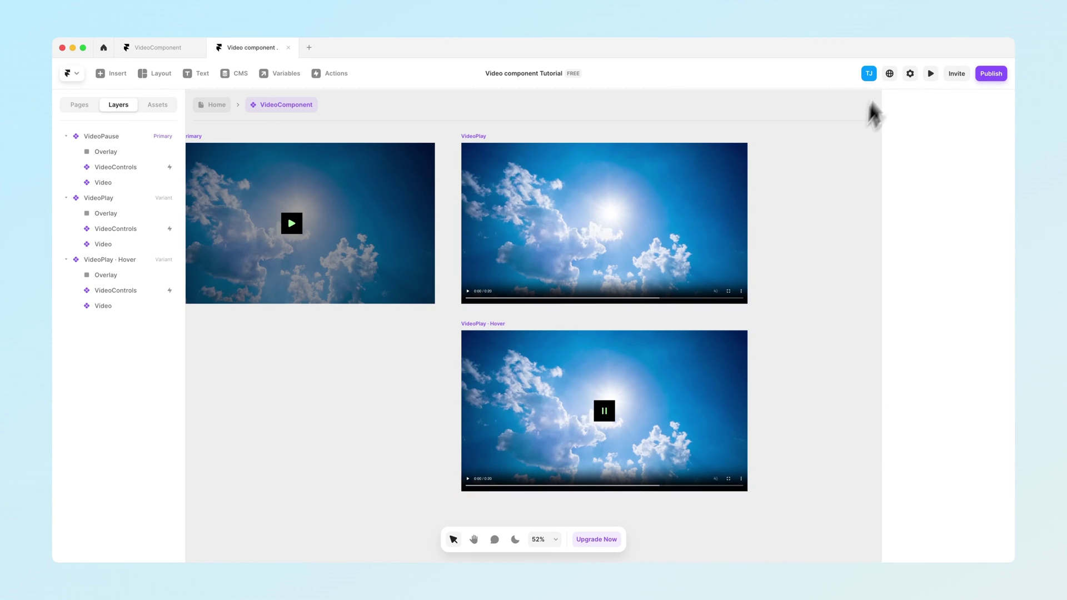
# Step: Preview VideoComponent and test seeking along the progress bar, pausing, resuming and hovering over the playing video
pyautogui.click(931, 73)
pyautogui.click(529, 337)
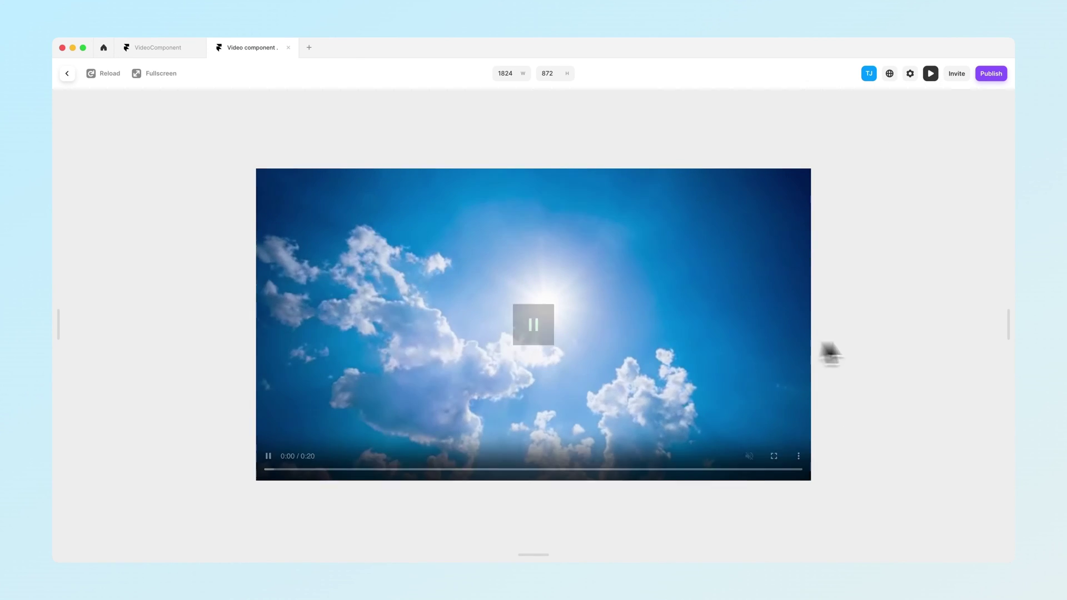
pyautogui.click(433, 469)
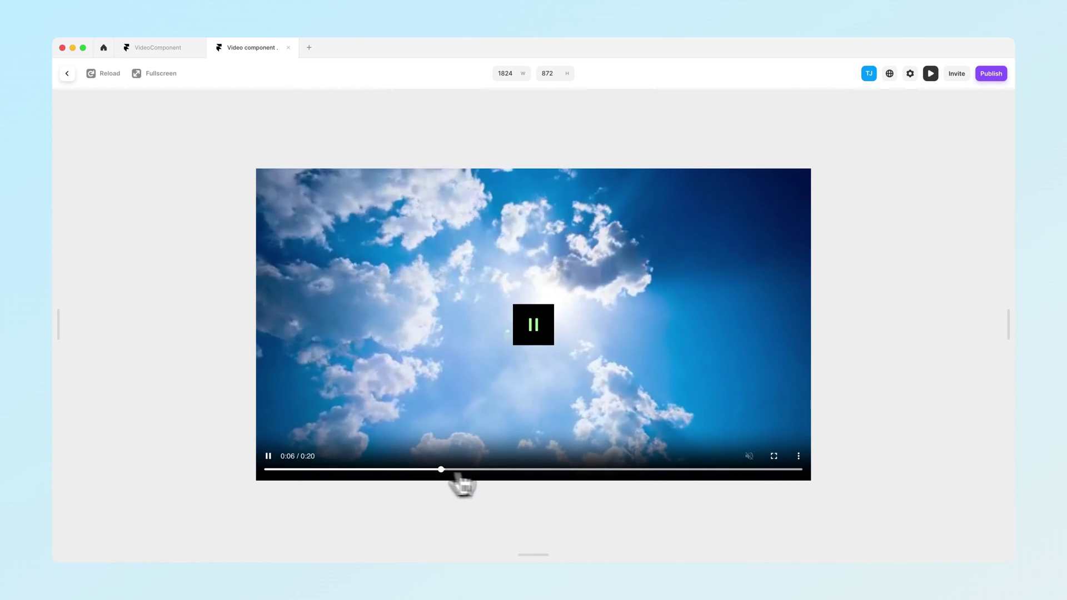
pyautogui.click(414, 470)
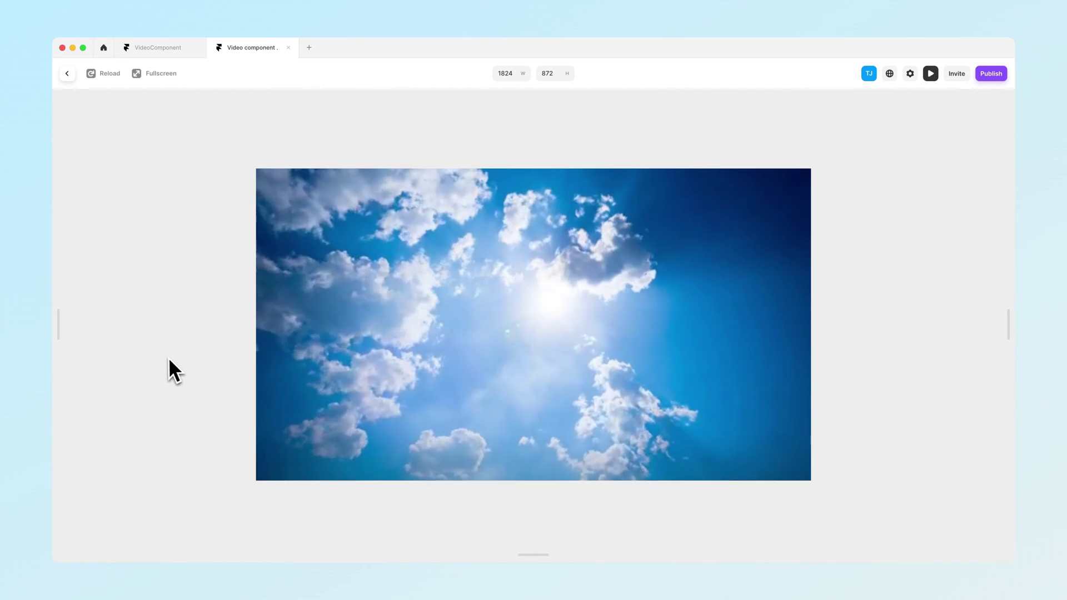
pyautogui.click(543, 336)
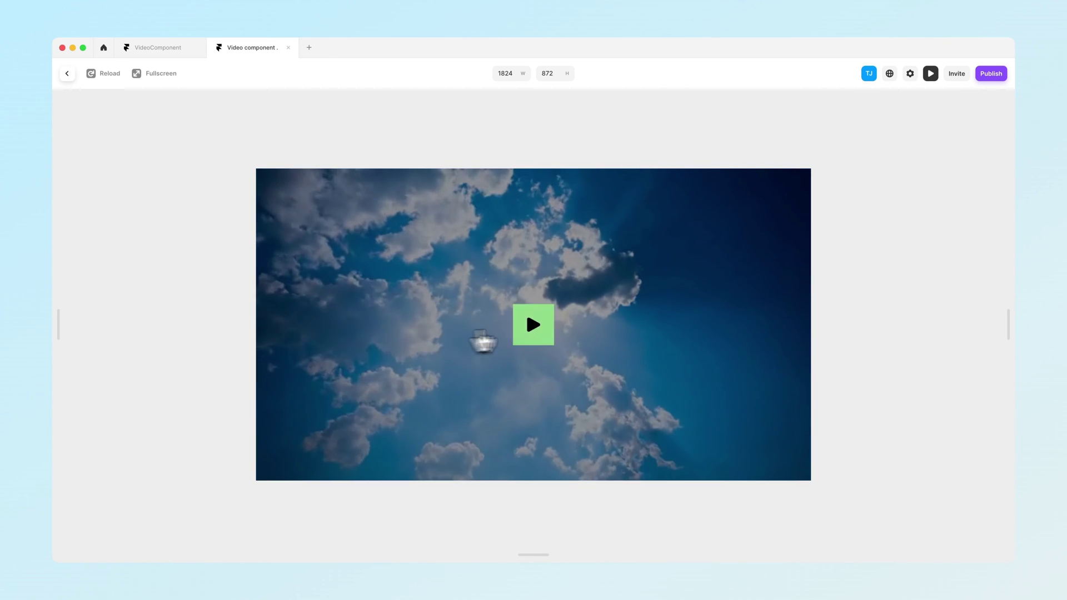
pyautogui.click(535, 332)
pyautogui.moveTo(453, 409)
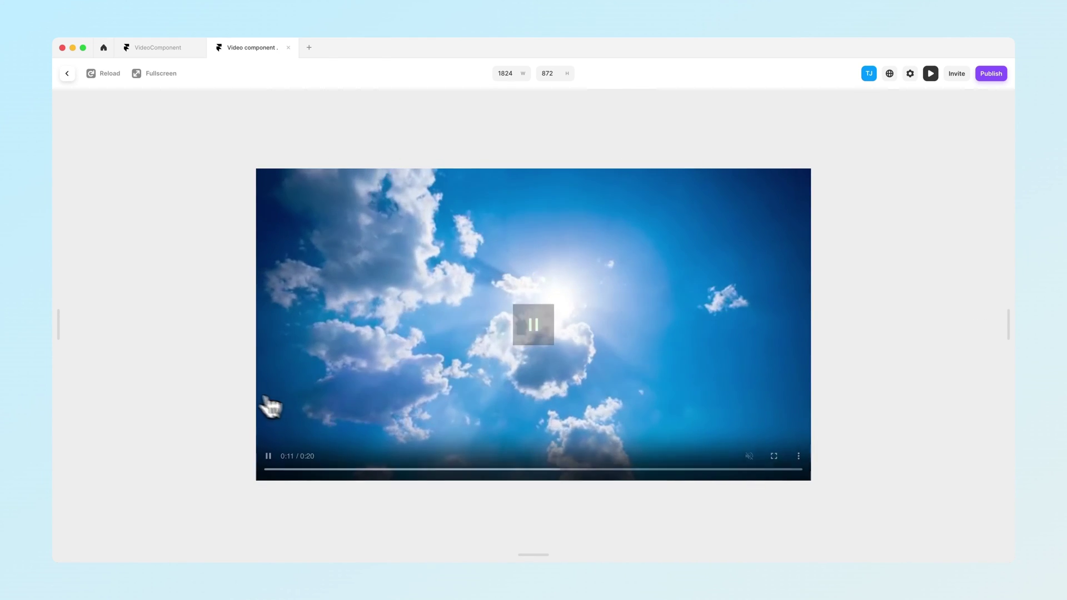
pyautogui.click(67, 74)
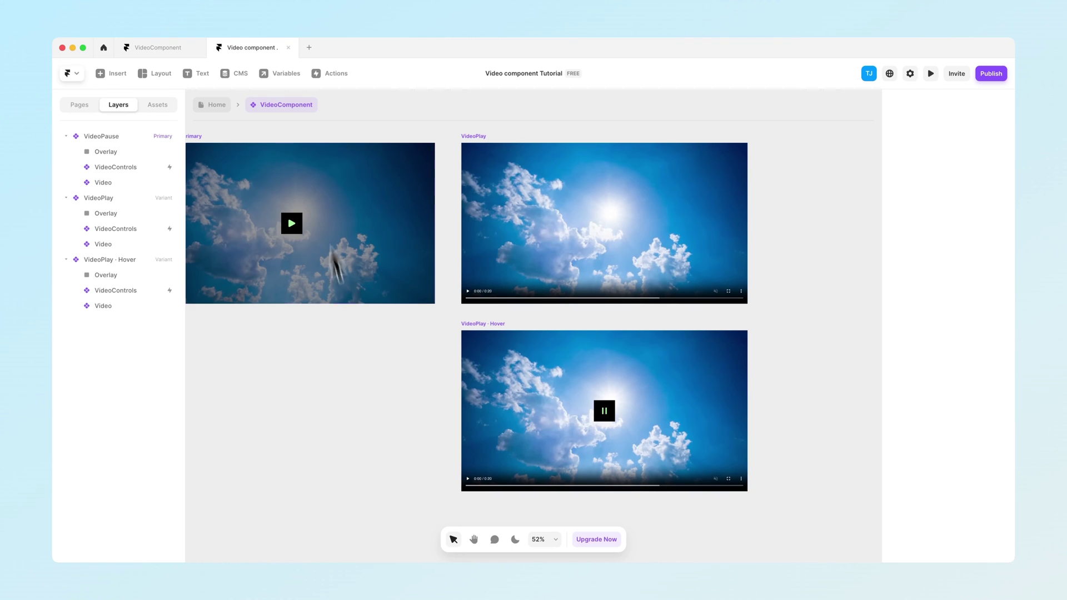
# Step: Return to the Home page and duplicate the VideoComponent instance in the Desktop breakpoint's Video section
pyautogui.doubleClick(353, 386)
pyautogui.click(338, 369)
pyautogui.scroll(-1, 339, 369)
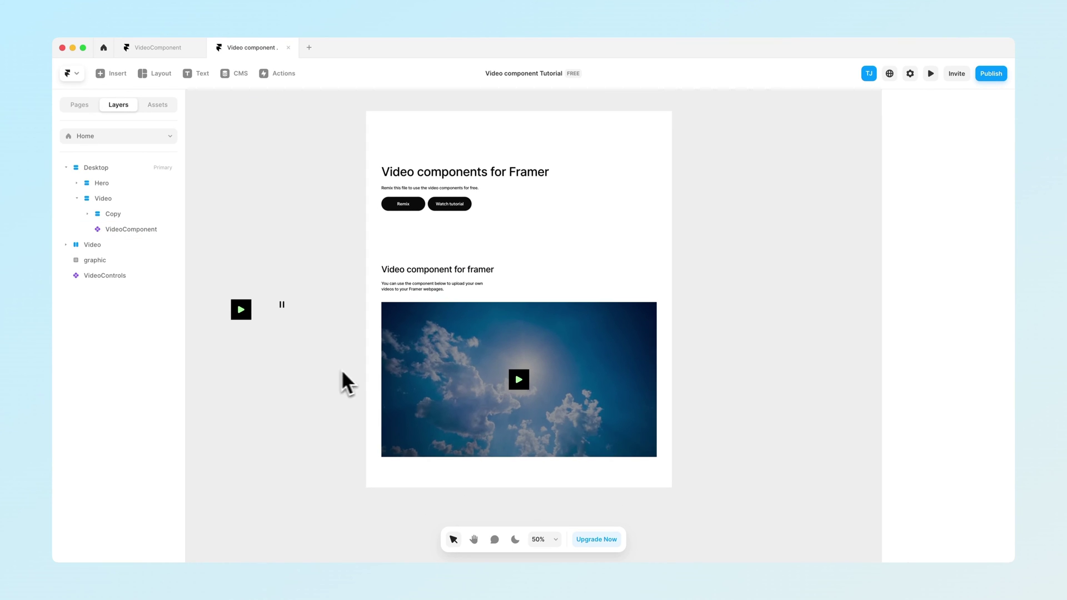
pyautogui.click(439, 364)
pyautogui.scroll(-1, 368, 354)
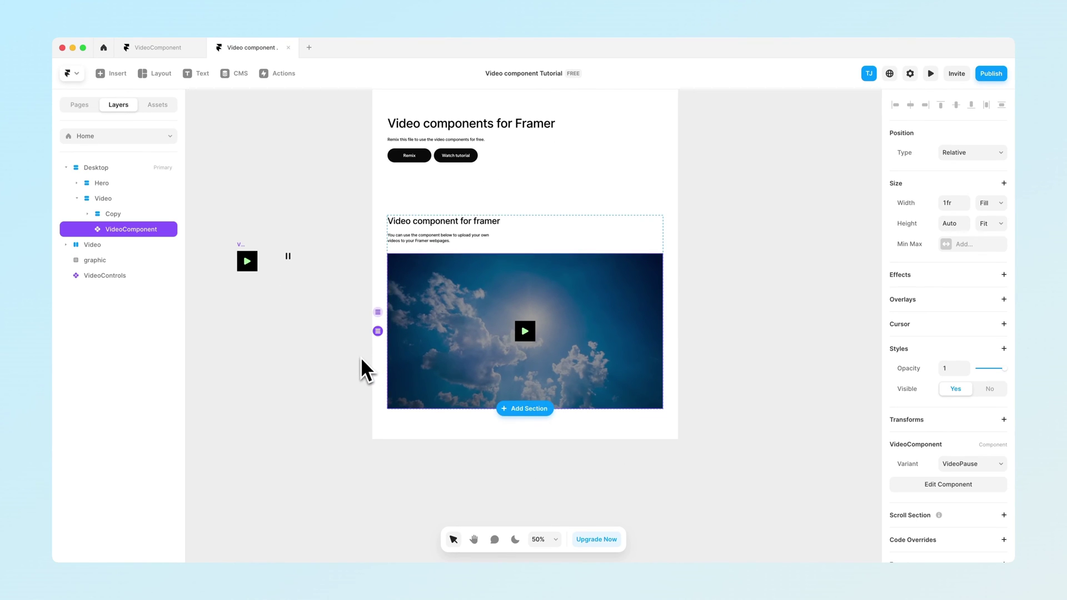
pyautogui.press('super+d')
pyautogui.scroll(-2, 340, 381)
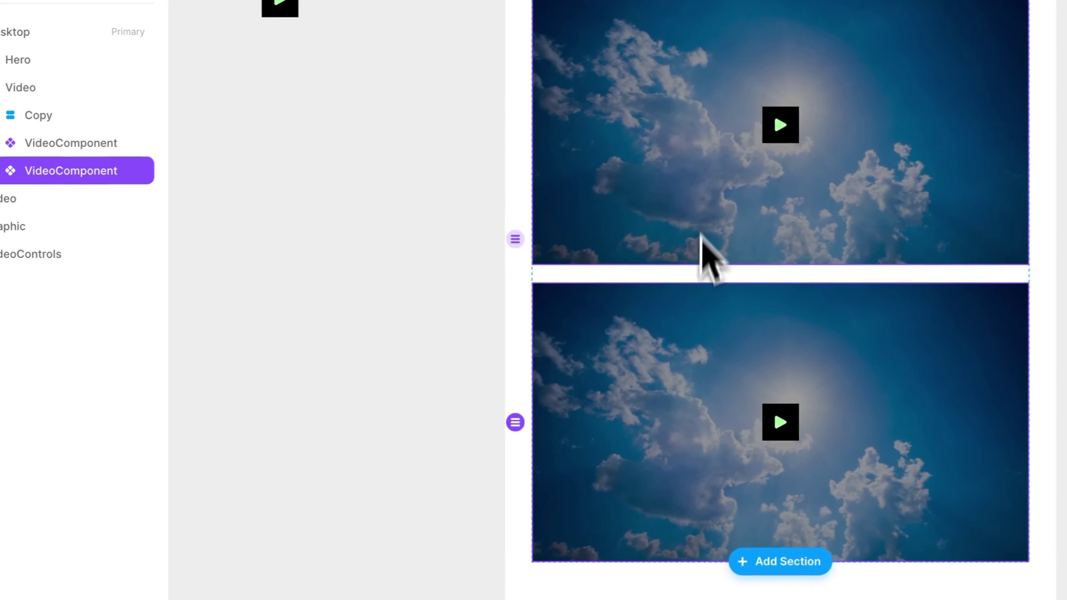
# Step: Open VideoComponent from the Home page and create a component variable for the Video layer's URL, keeping Source set to URL
pyautogui.click(707, 222)
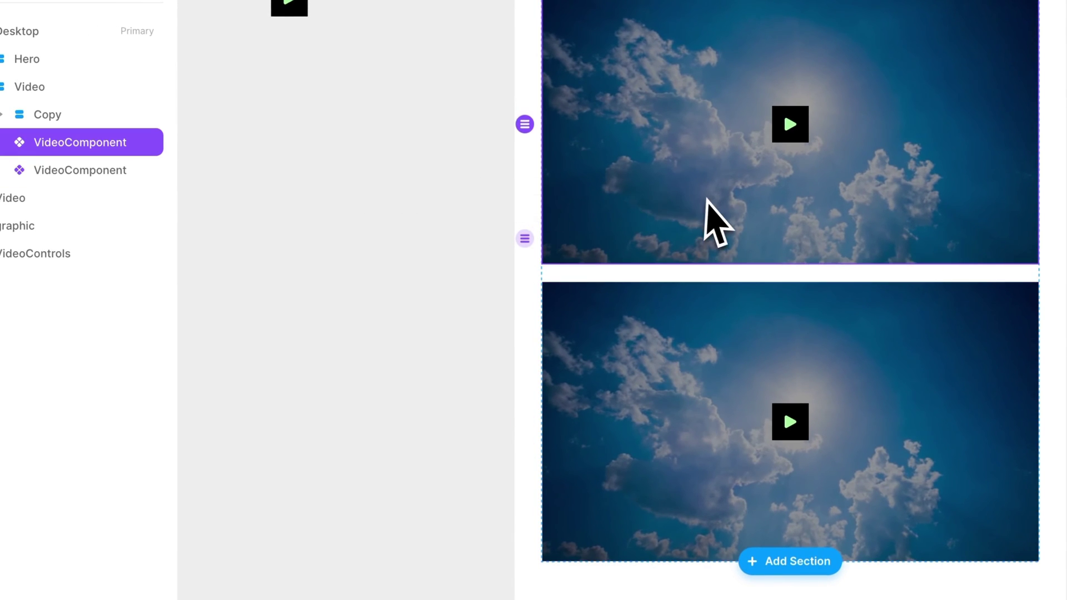
pyautogui.doubleClick(708, 211)
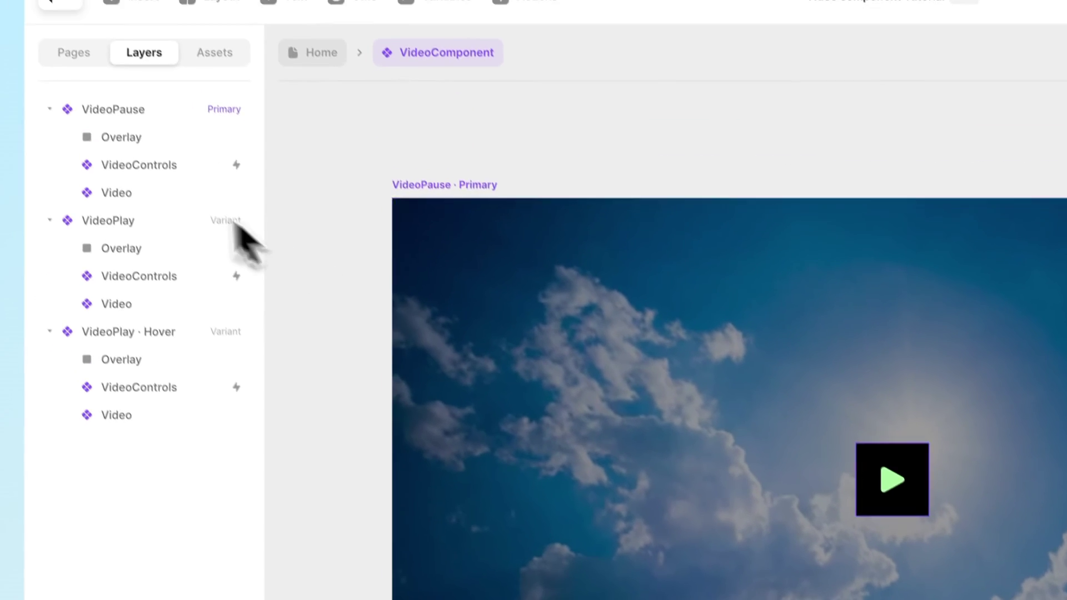
pyautogui.click(48, 60)
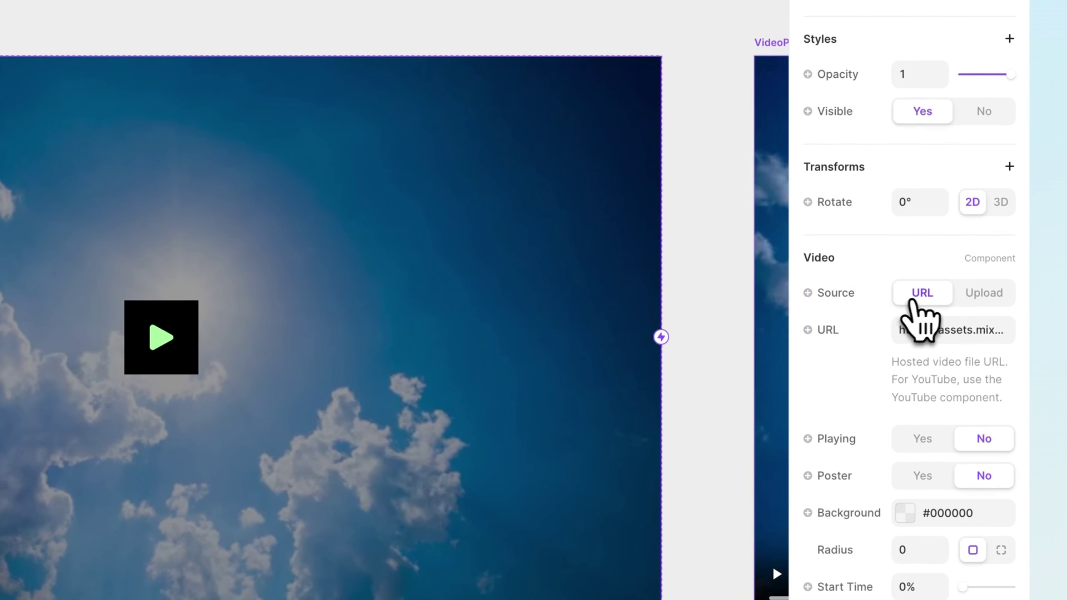
pyautogui.click(973, 296)
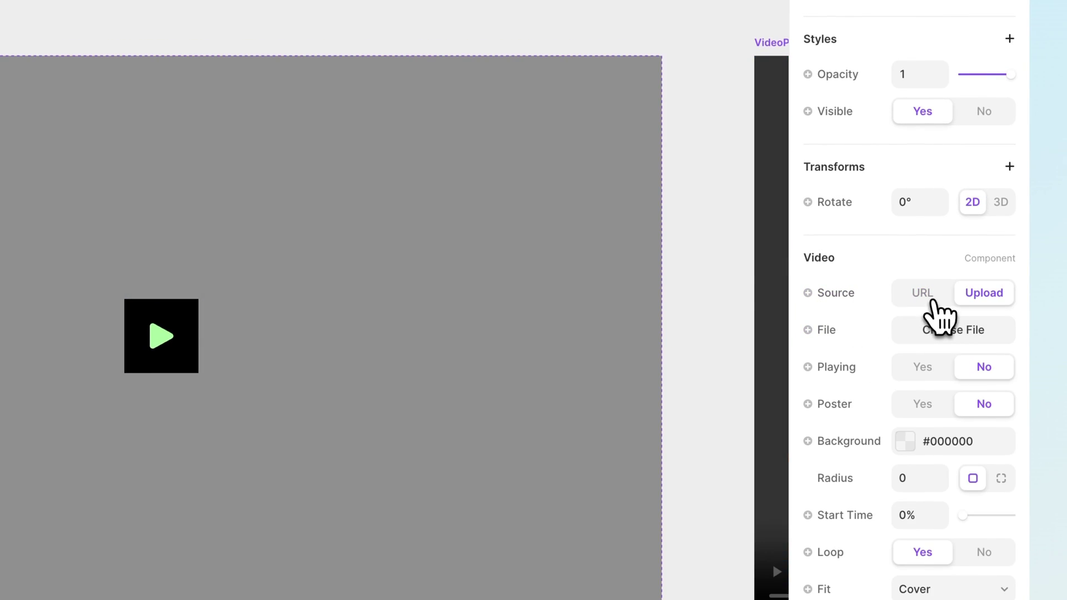
pyautogui.click(925, 293)
pyautogui.click(837, 334)
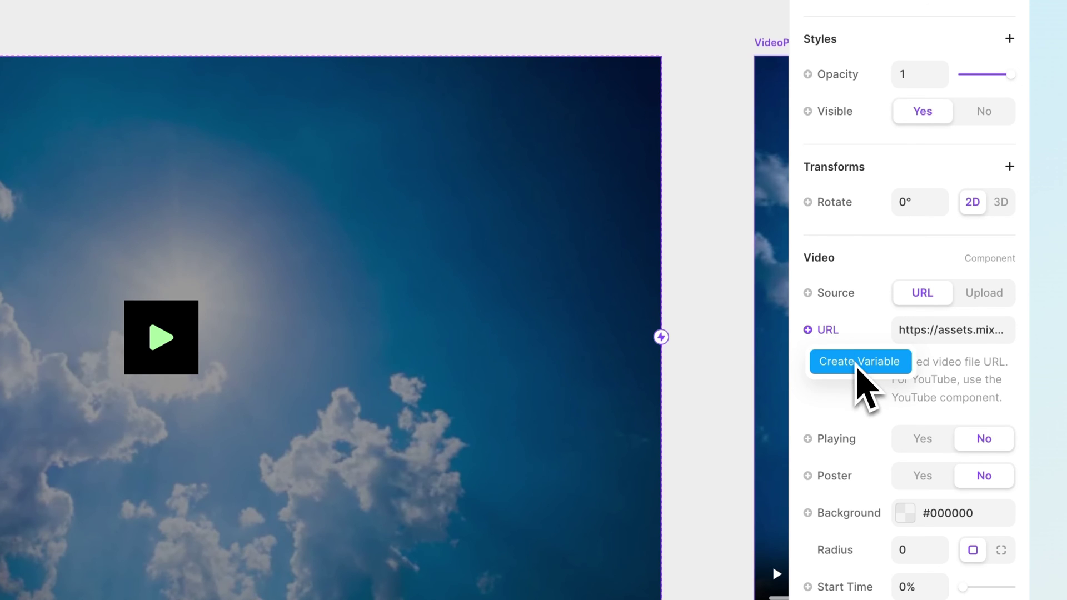
pyautogui.click(859, 362)
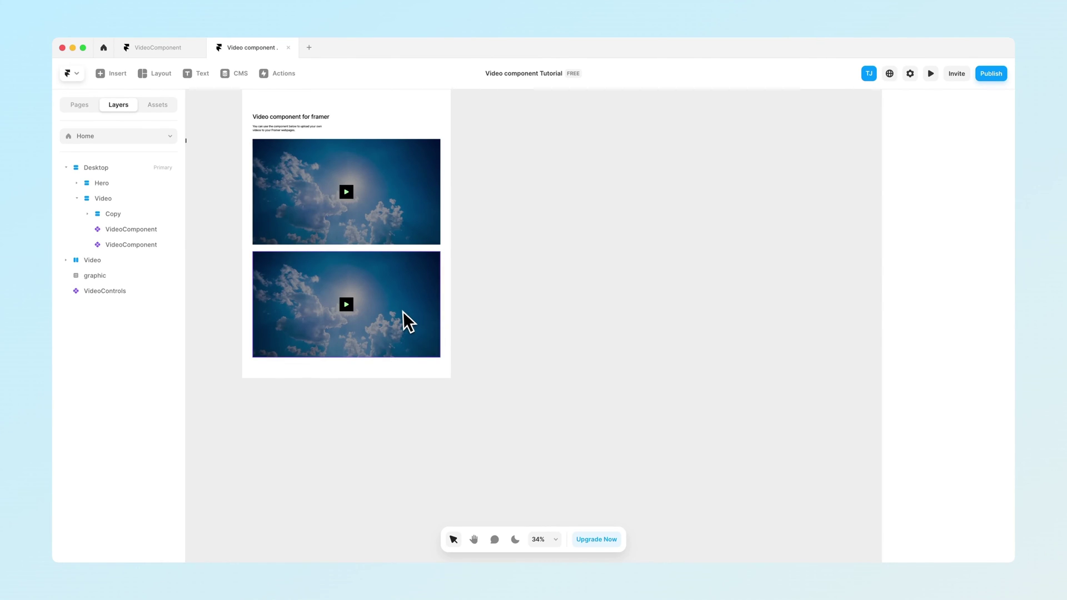
# Step: Switch to the browser, copy the video address of the Moraine Lake mountain reflection video on Pexels, and return to Framer
pyautogui.click(405, 321)
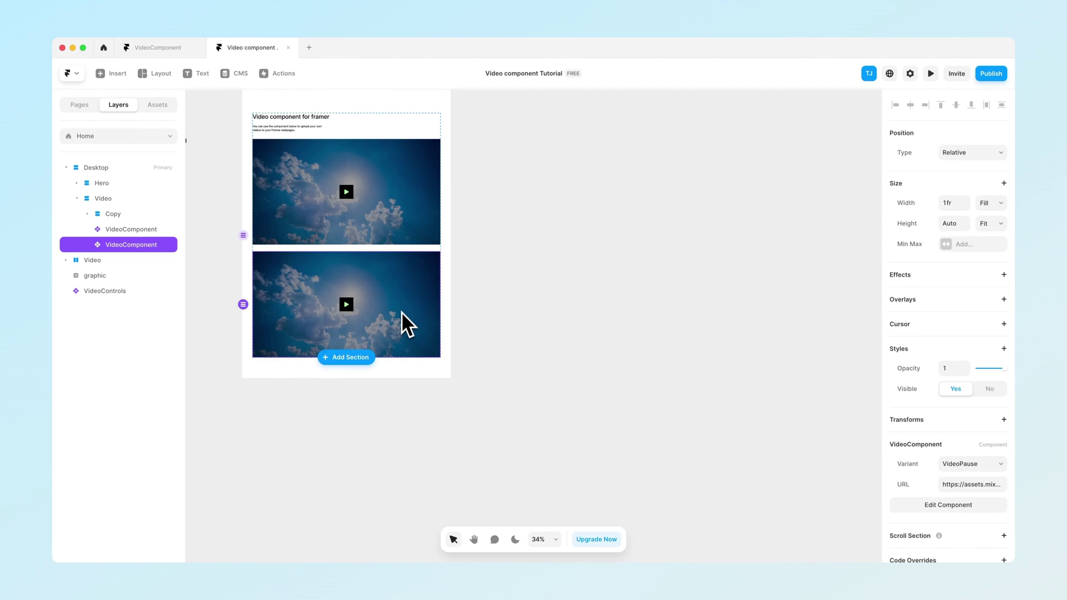
pyautogui.scroll(3, 429, 358)
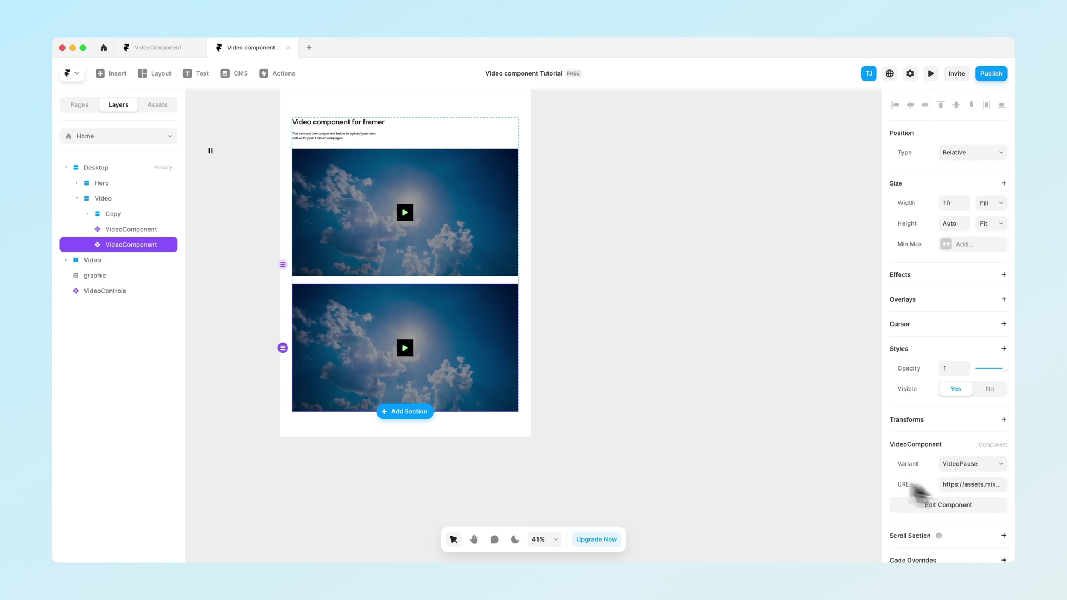
pyautogui.click(638, 400)
pyautogui.press('super+Tab')
pyautogui.moveTo(1006, 51); pyautogui.dragTo(358, 53)
pyautogui.click(451, 245)
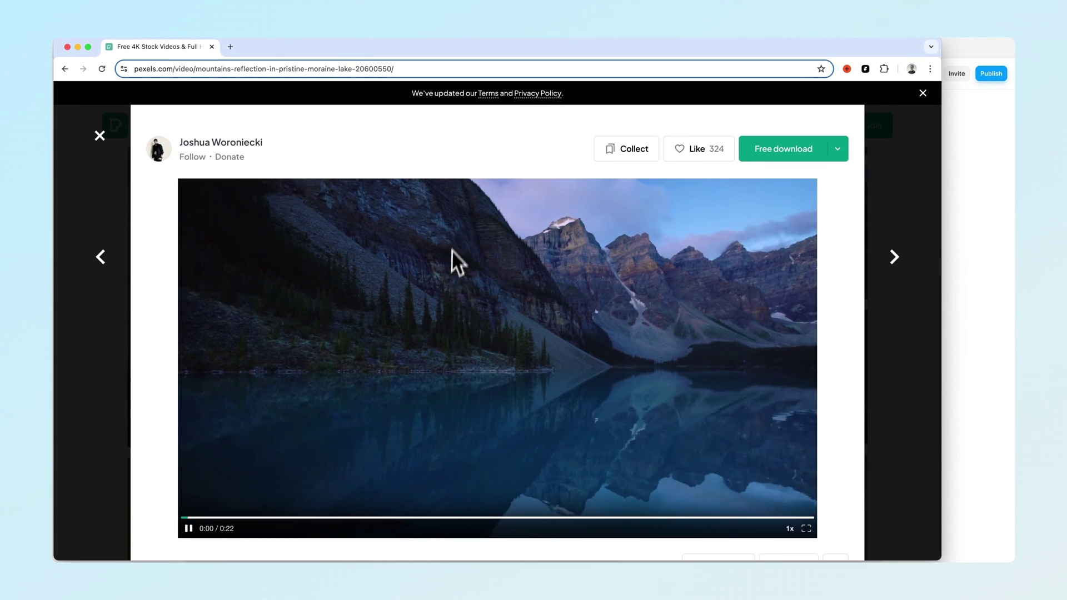
pyautogui.rightClick(442, 311)
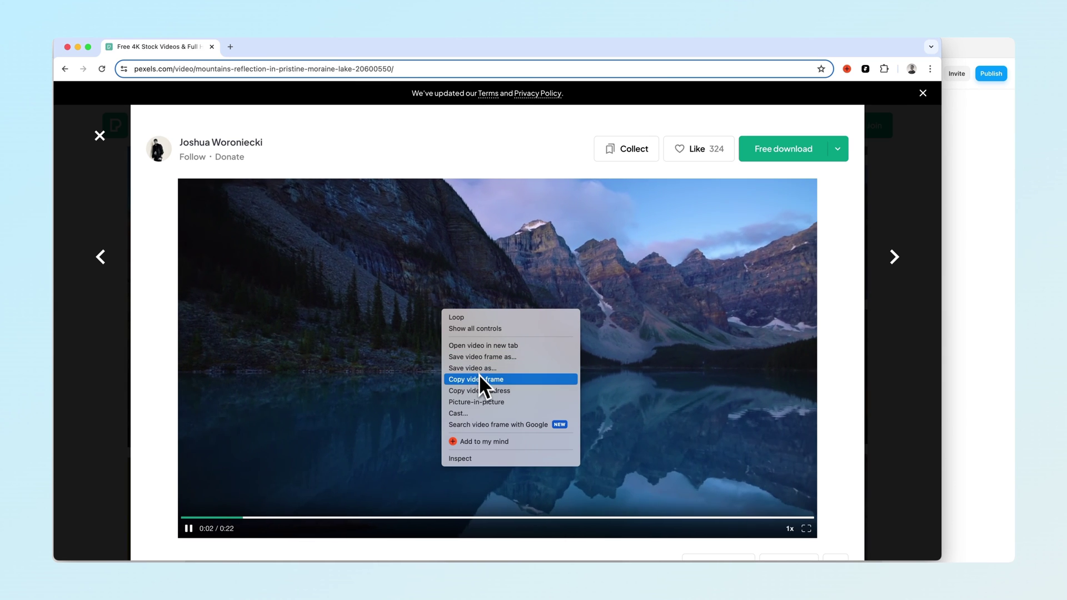
pyautogui.click(503, 392)
pyautogui.click(77, 46)
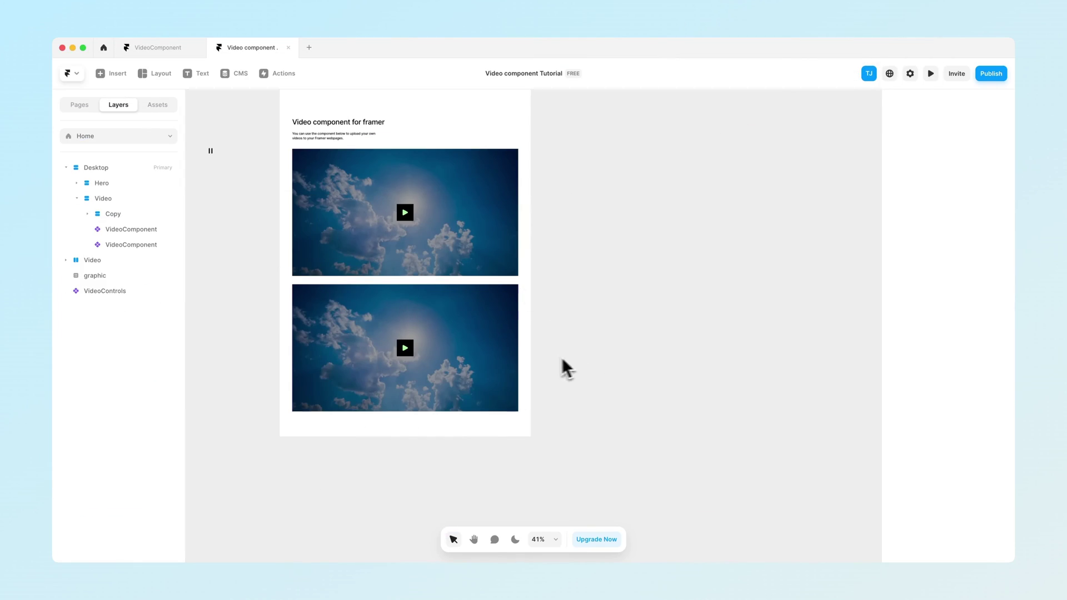
# Step: Set the second VideoComponent instance's URL to the copied Pexels video address
pyautogui.click(487, 363)
pyautogui.press('super+v')
pyautogui.click(572, 374)
pyautogui.scroll(3, 334, 381)
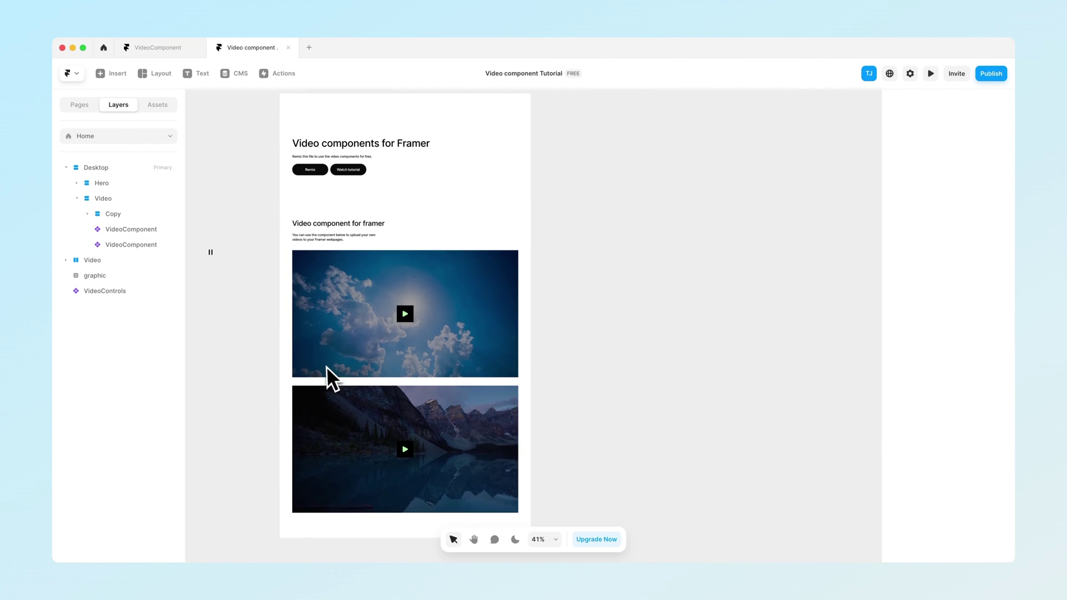
# Step: Preview the Home page and play both the sky video and the mountain lake video
pyautogui.scroll(3, 322, 334)
pyautogui.click(286, 244)
pyautogui.press('super+p')
pyautogui.scroll(-3, 723, 381)
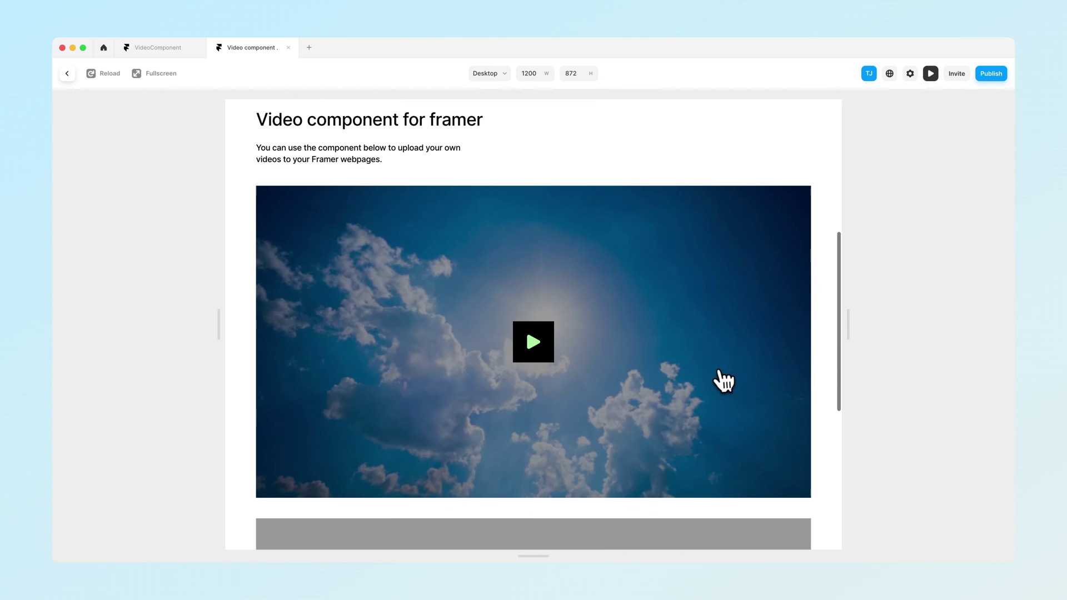
pyautogui.click(551, 345)
pyautogui.scroll(-6, 661, 378)
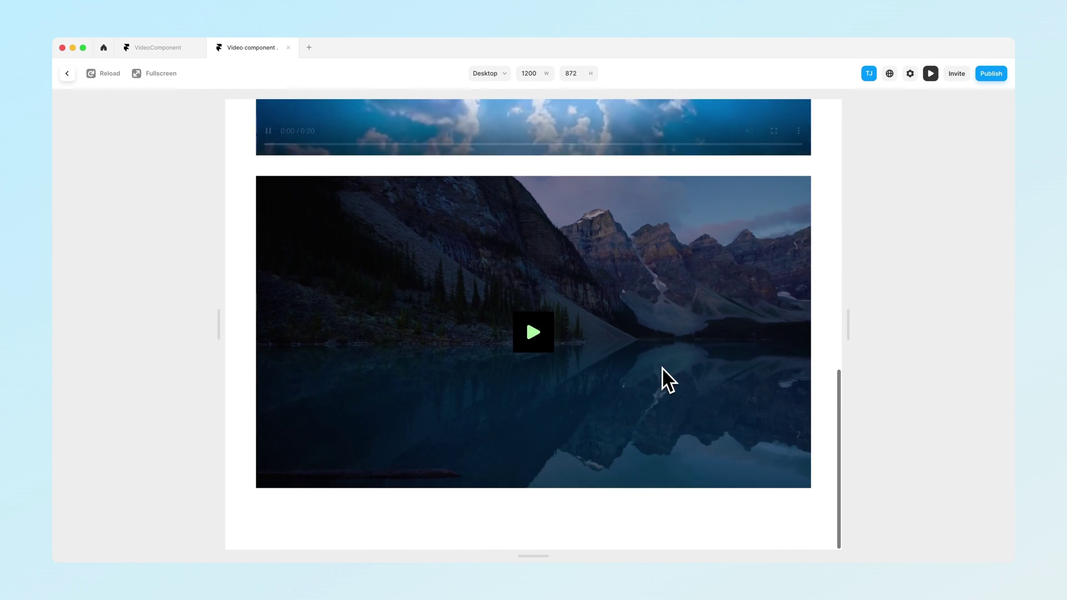
pyautogui.click(547, 345)
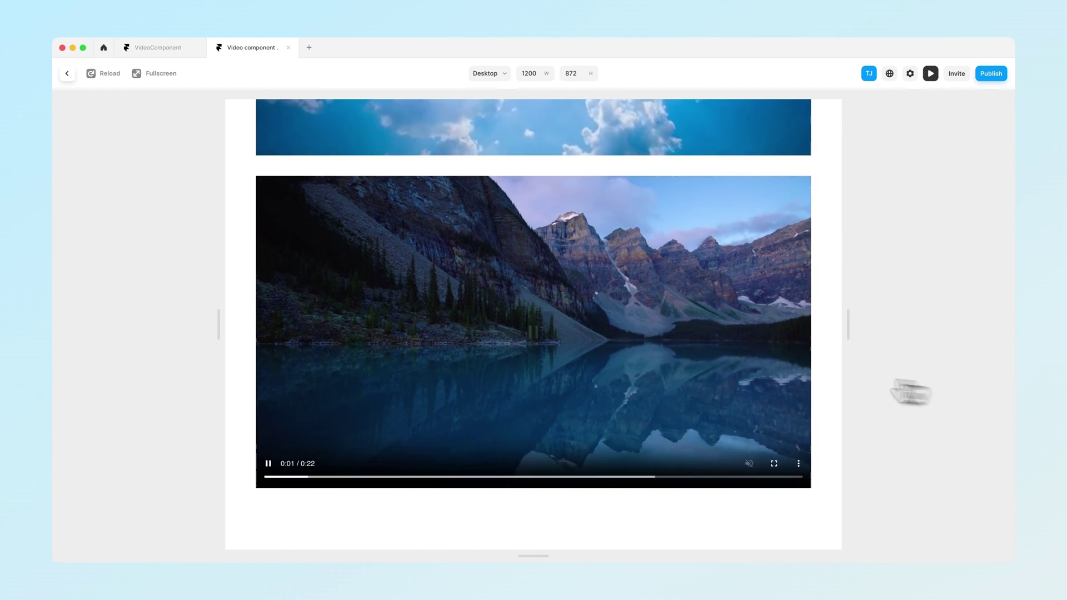
pyautogui.scroll(2, 634, 367)
pyautogui.press('Escape')
# Step: Try a corner radius of 50 on VideoComponent's primary VideoPause variant and create a component variable for its Radius
pyautogui.doubleClick(478, 250)
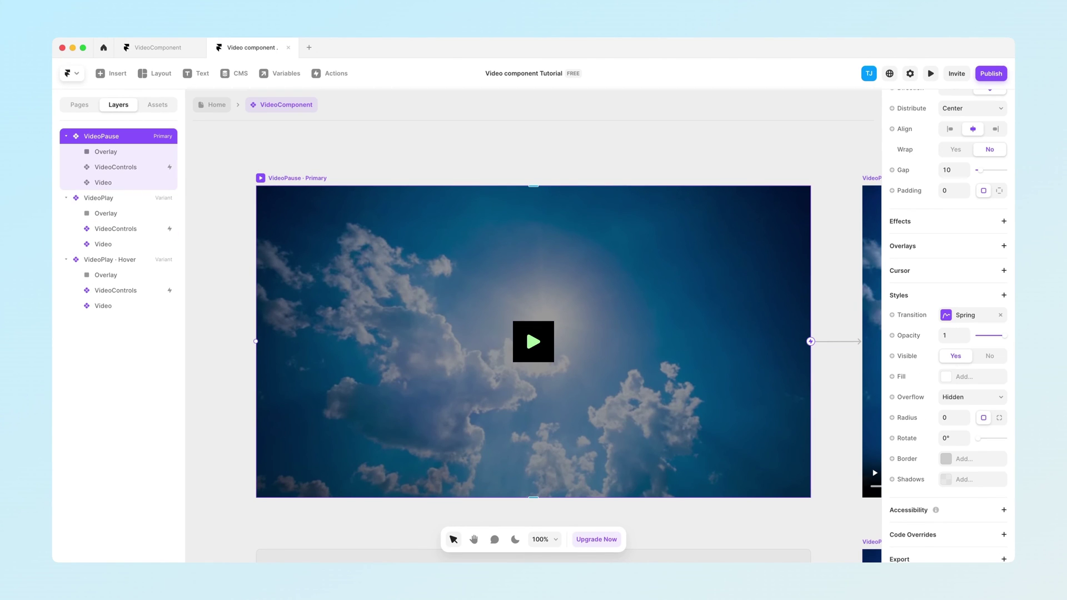
pyautogui.click(951, 418)
pyautogui.write('50')
pyautogui.press('Return')
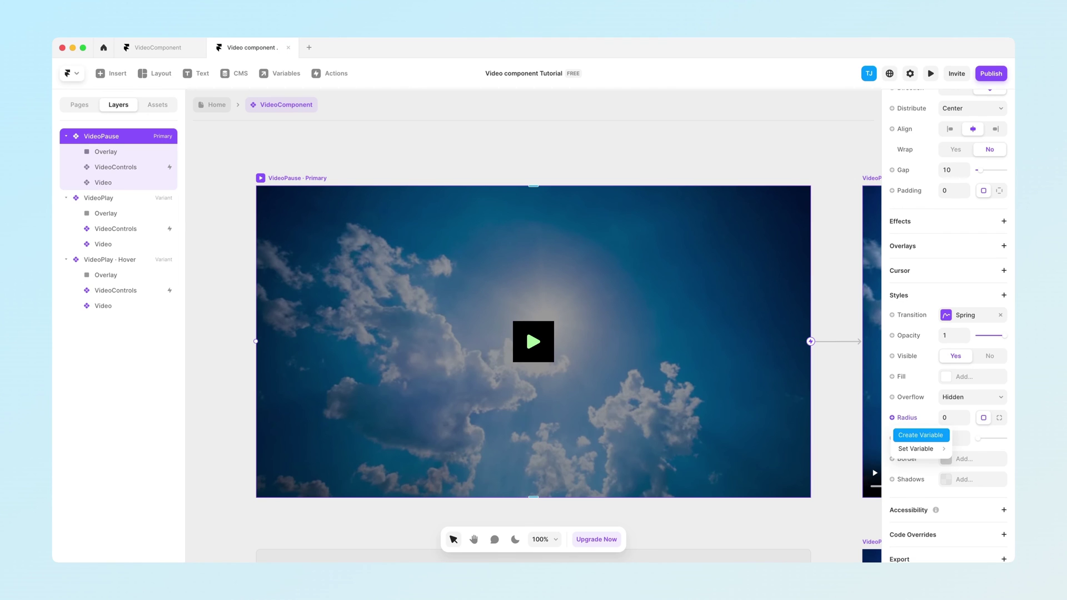
pyautogui.click(921, 435)
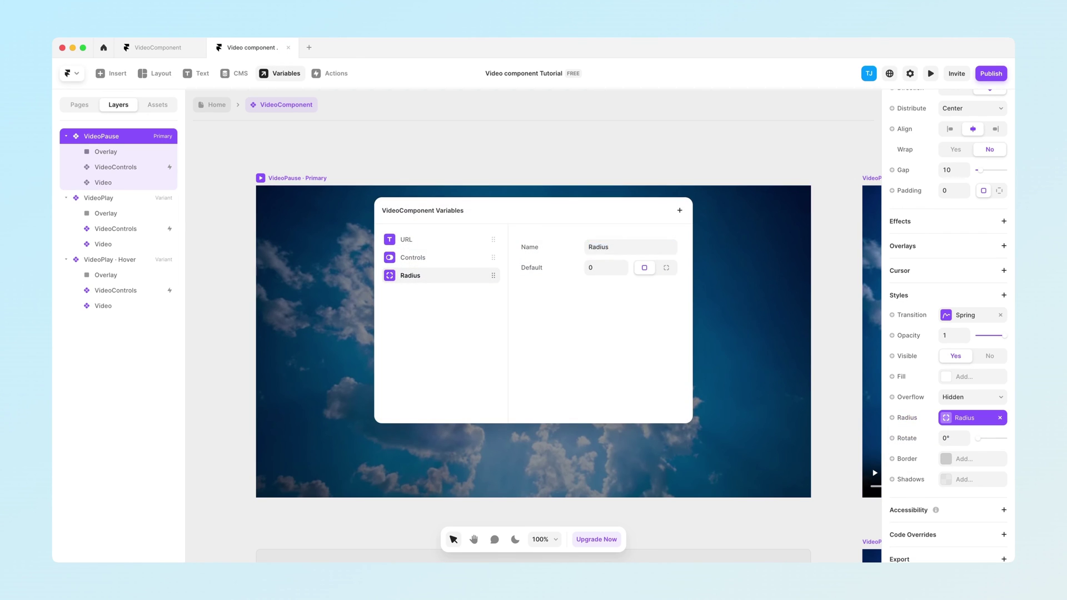
pyautogui.press('Escape')
pyautogui.press('Escape')
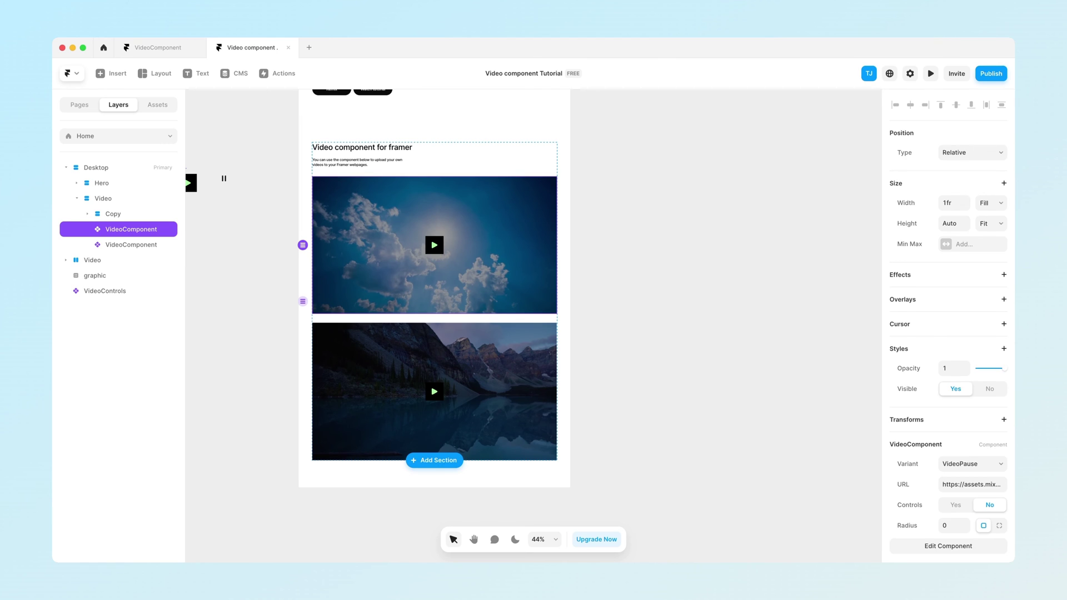
# Step: Round the corners of the first VideoComponent instance on the Home page by increasing its Radius
pyautogui.scroll(-3, 948, 325)
pyautogui.moveTo(966, 455); pyautogui.dragTo(965, 442)
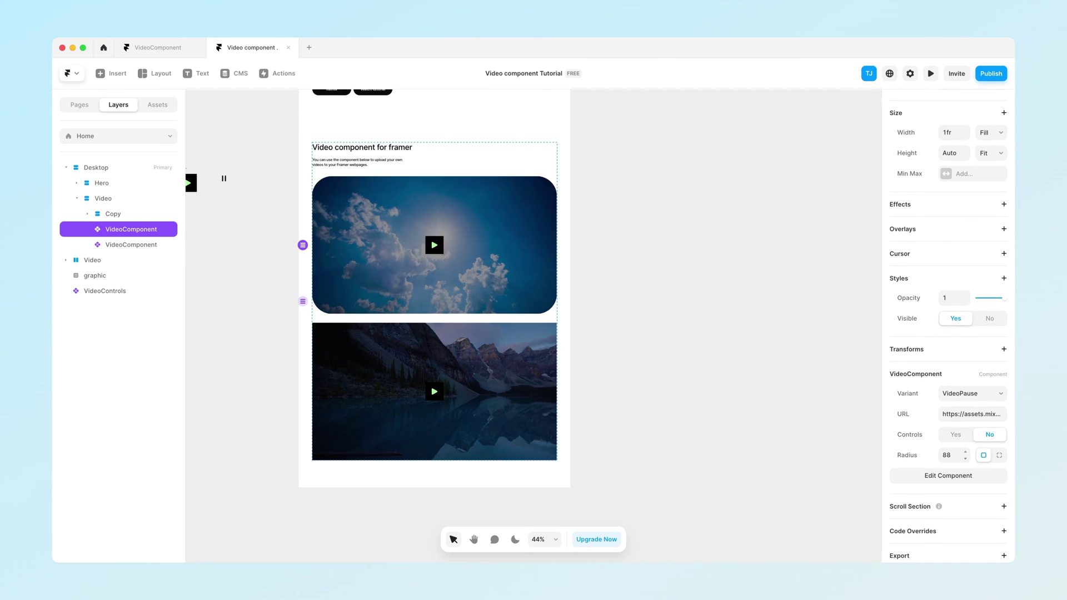
pyautogui.press('Escape')
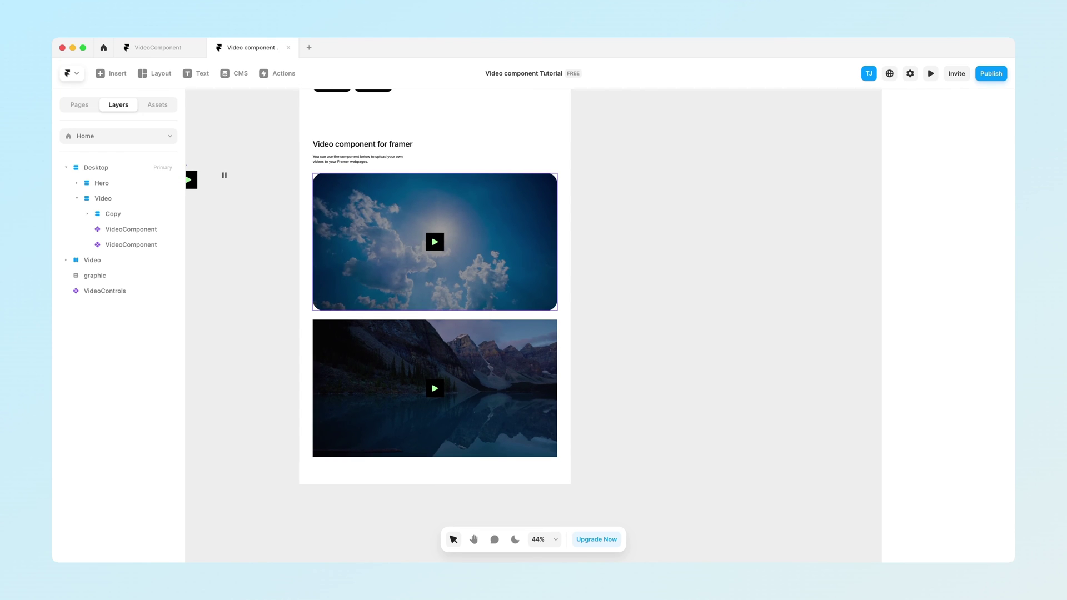
# Step: Open the nested VideoControls component and make its primary Play variant circular with a radius of 119
pyautogui.scroll(1, 434, 241)
pyautogui.hscroll(-1, 435, 242)
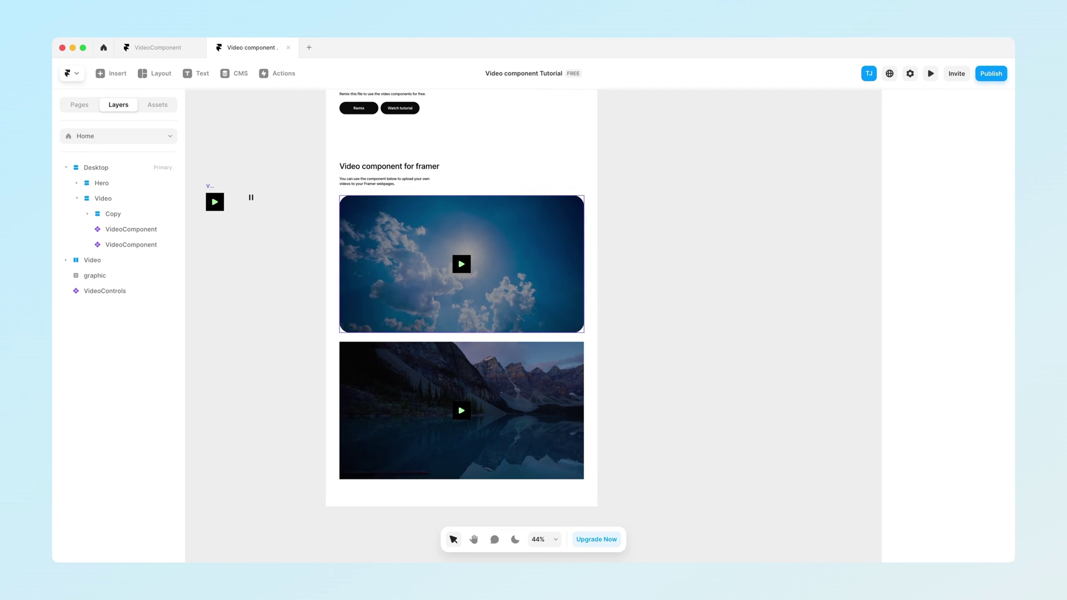
pyautogui.click(461, 264)
pyautogui.doubleClick(461, 264)
pyautogui.doubleClick(529, 341)
pyautogui.press('Escape')
pyautogui.click(532, 341)
pyautogui.scroll(-2, 948, 326)
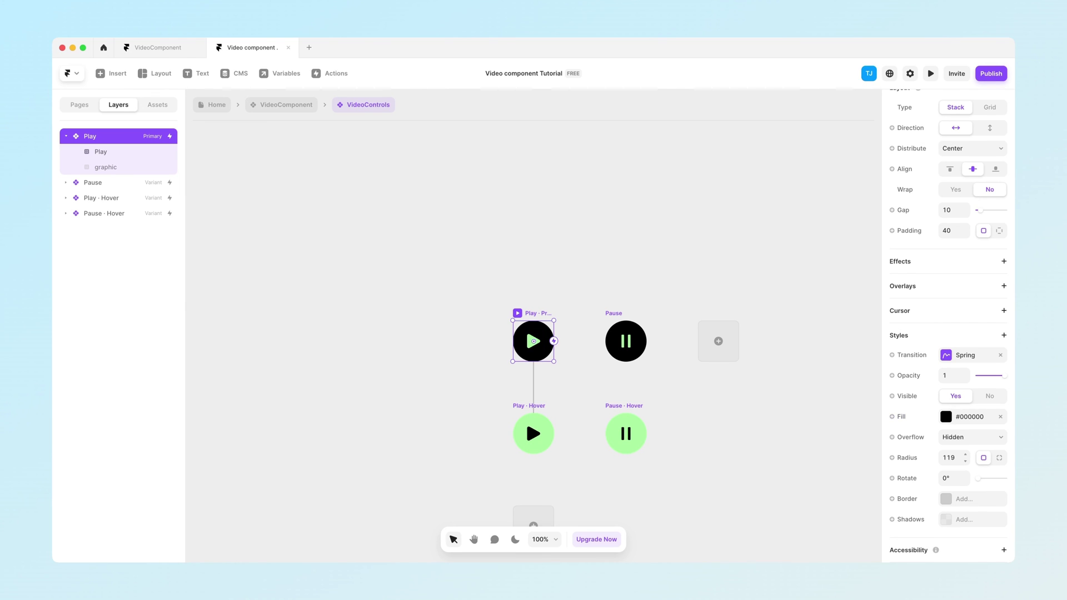
# Step: Set the play icon's fill to #E4A1FF in the primary Play variant
pyautogui.doubleClick(533, 342)
pyautogui.click(945, 405)
pyautogui.moveTo(774, 457); pyautogui.dragTo(810, 457)
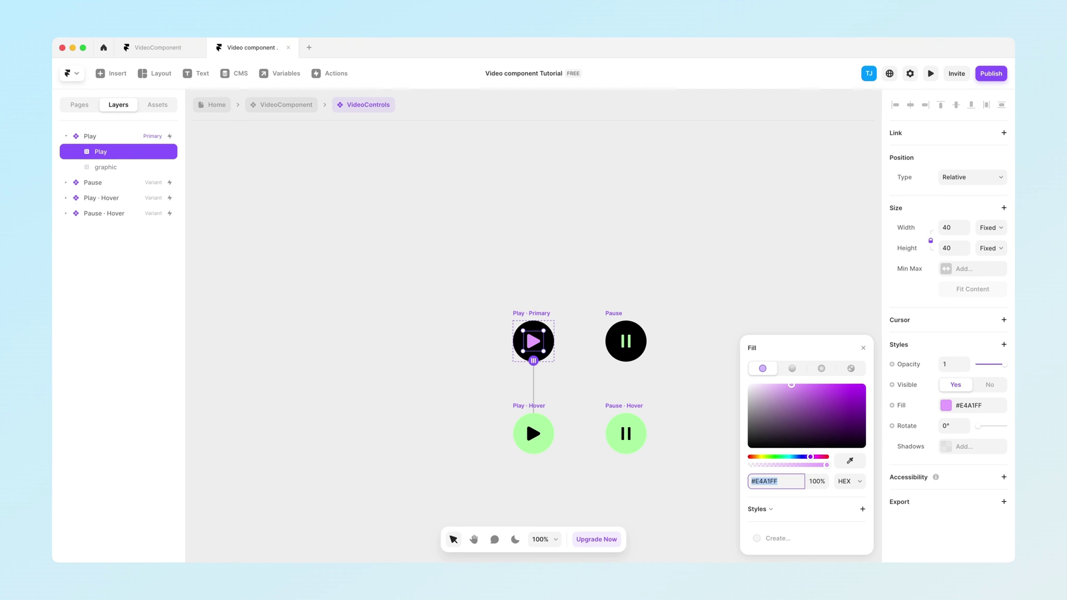
pyautogui.click(694, 389)
# Step: Match the background fills of the Play Hover and Pause Hover variants to the purple of the primary variant's play icon
pyautogui.click(525, 418)
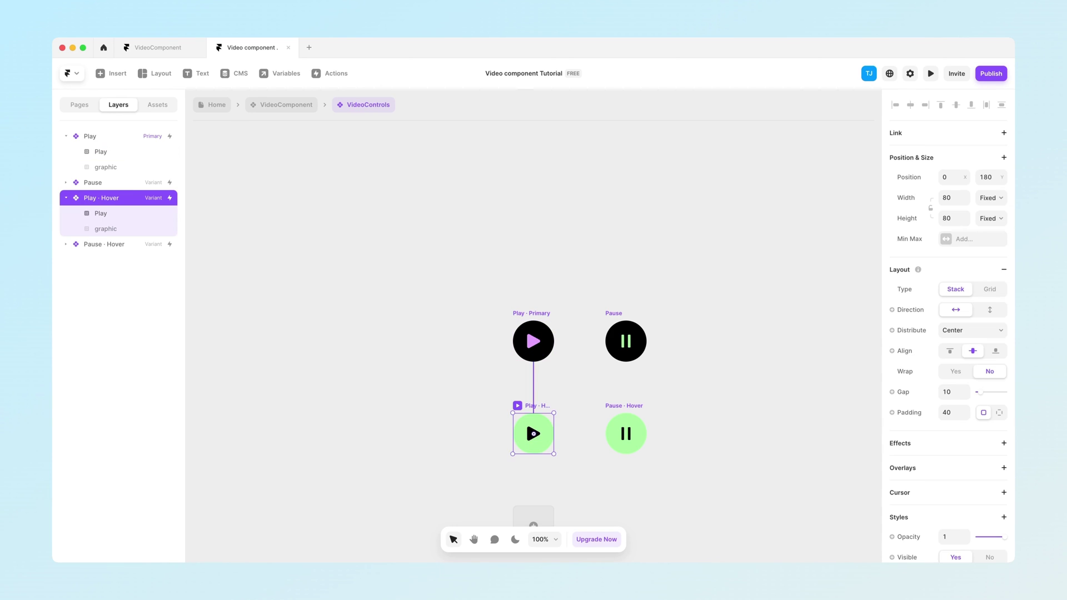
pyautogui.click(626, 434)
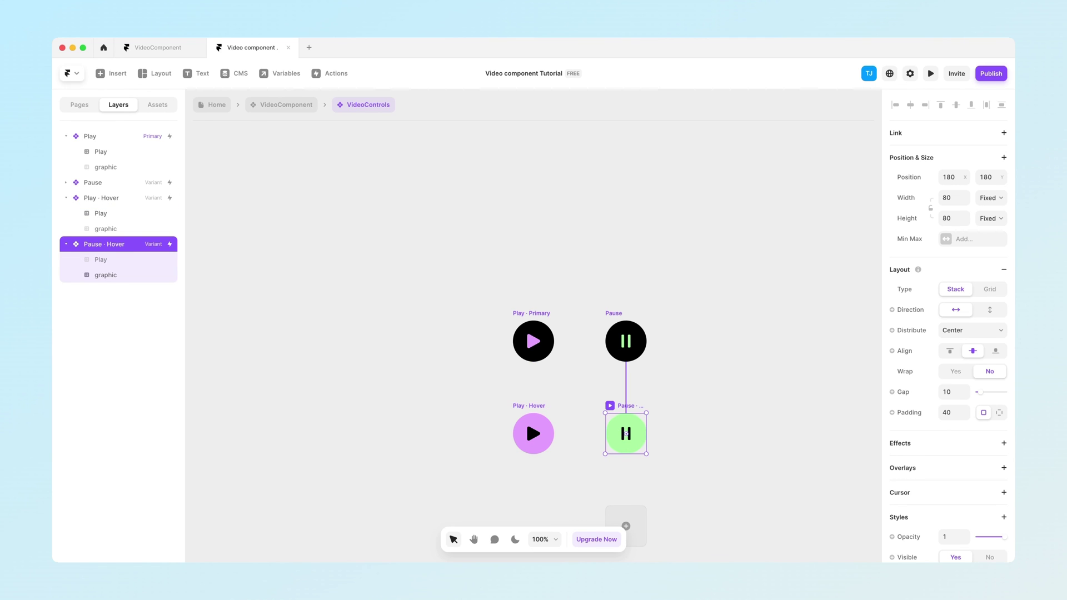
pyautogui.press('i')
pyautogui.click(536, 346)
pyautogui.press('i')
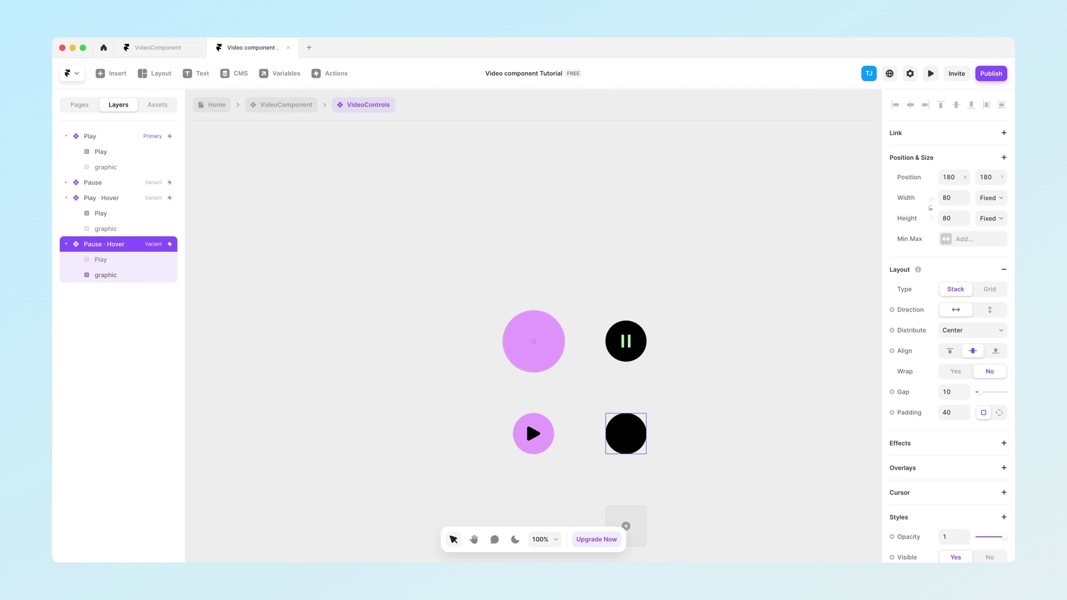
pyautogui.click(534, 342)
# Step: Match the pause icon's fill in the Pause variant to the play icon's purple by sampling it
pyautogui.doubleClick(626, 341)
pyautogui.press('i')
pyautogui.click(531, 341)
pyautogui.click(579, 383)
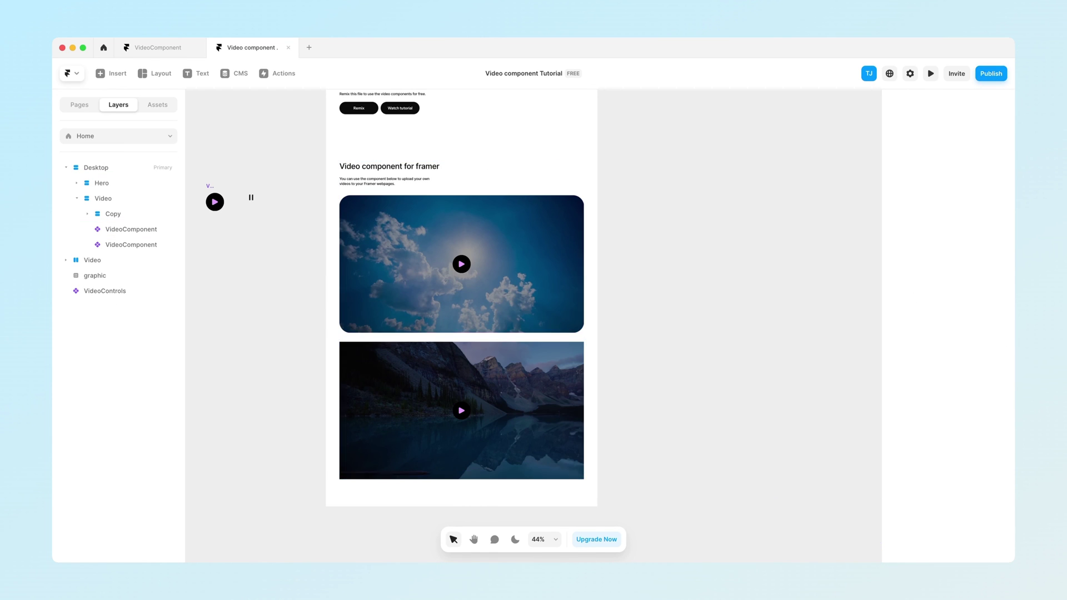
# Step: Preview the Home page at a width of 1522 and play the first video to check its rounded corners and restyled controls
pyautogui.scroll(5, 461, 333)
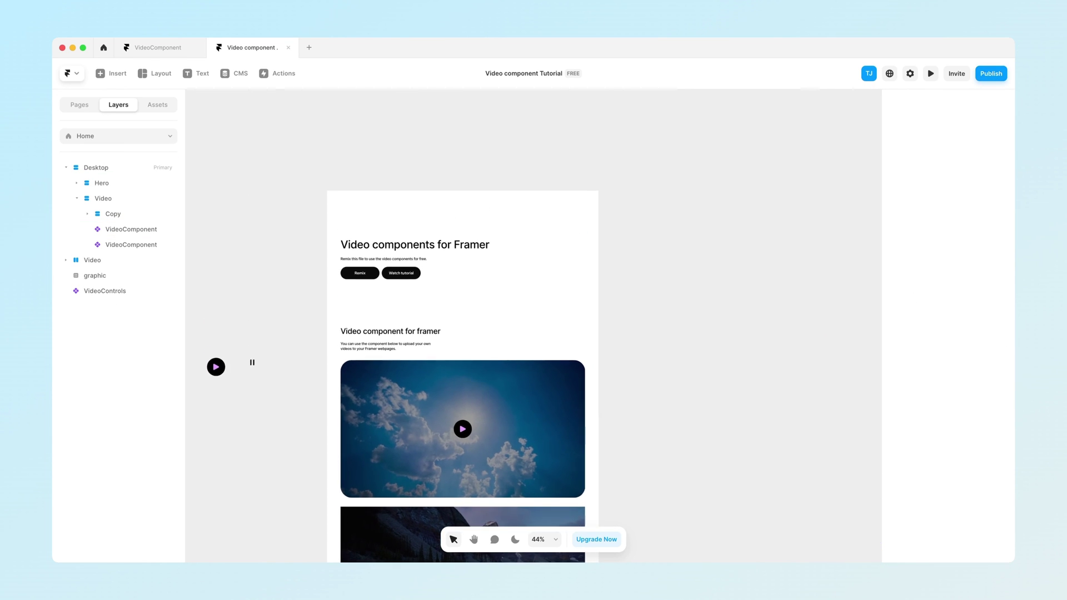
pyautogui.press('super+p')
pyautogui.moveTo(848, 325); pyautogui.dragTo(931, 324)
pyautogui.scroll(-5, 533, 324)
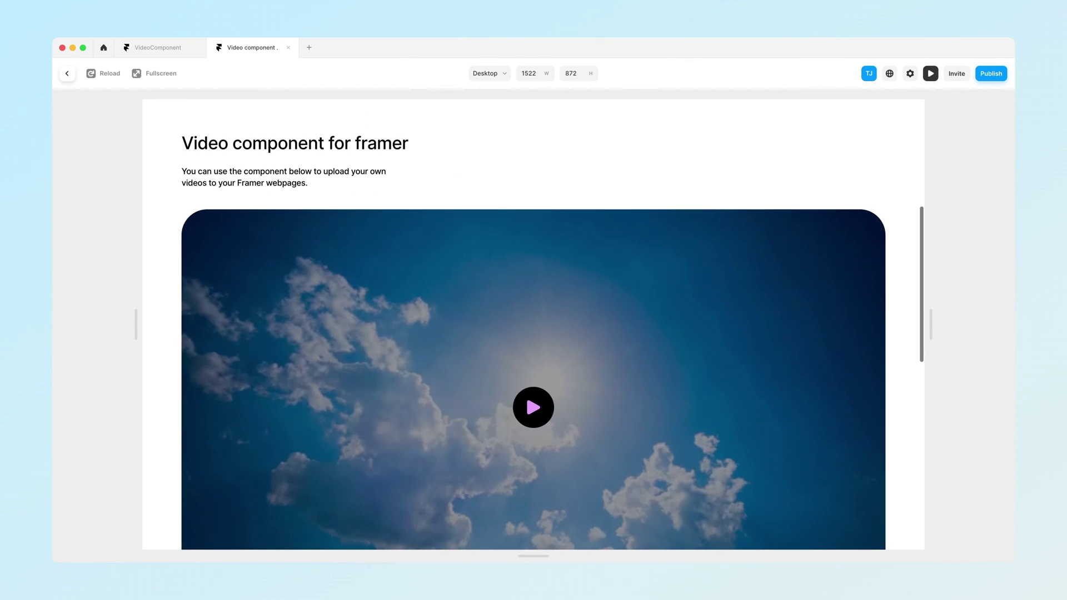
pyautogui.click(533, 408)
pyautogui.scroll(-3, 534, 407)
pyautogui.scroll(2, 533, 407)
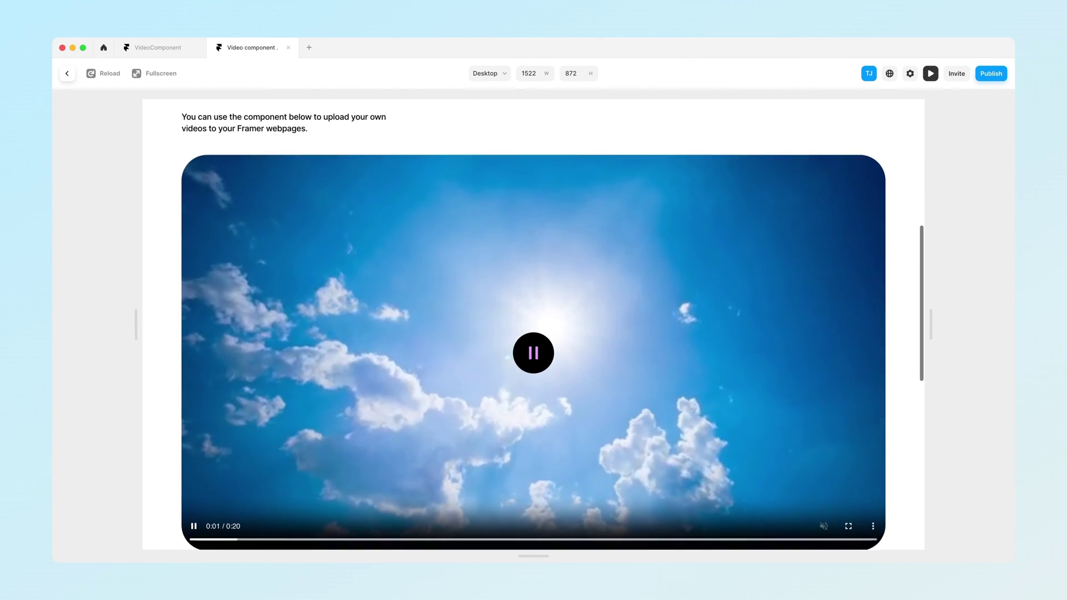
pyautogui.scroll(-1, 534, 324)
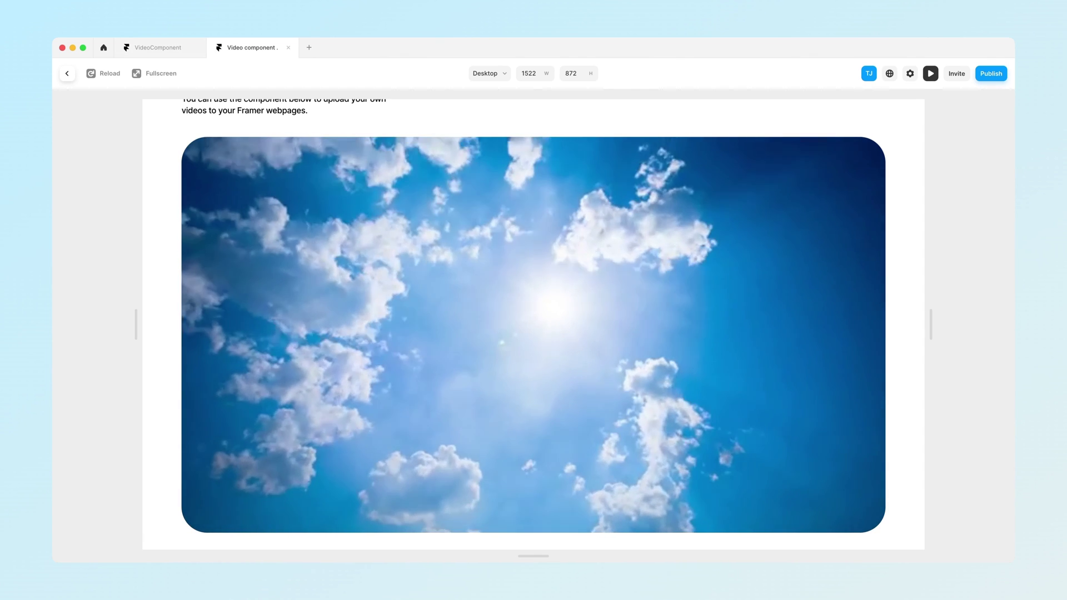
# Step: Switch to the finished VideoComponent project, preview its Home page and play the video in the Vimeo section
pyautogui.click(158, 47)
pyautogui.scroll(2, 473, 333)
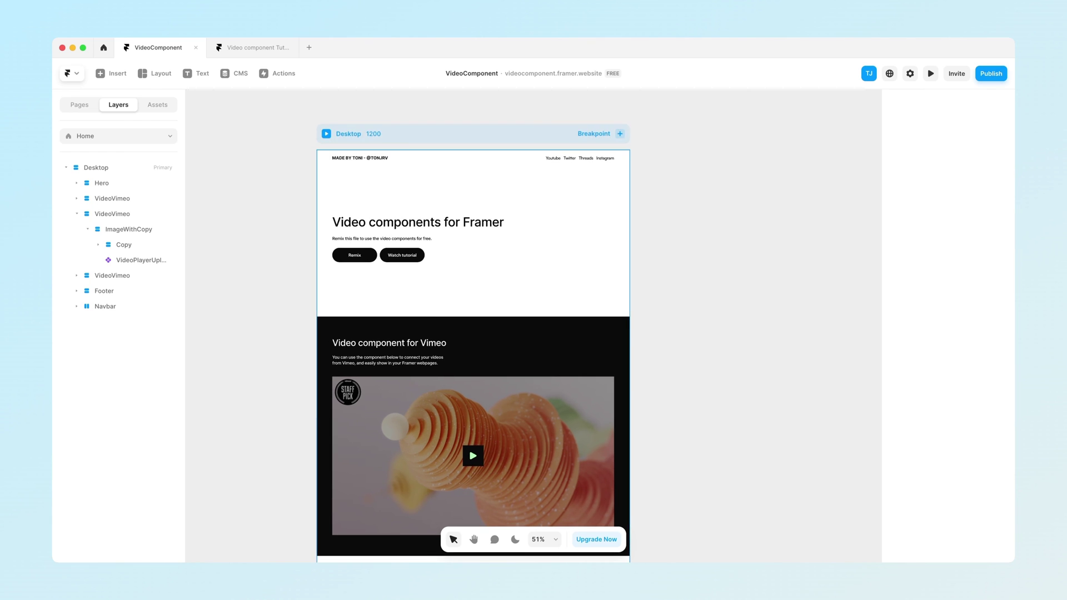
pyautogui.click(326, 135)
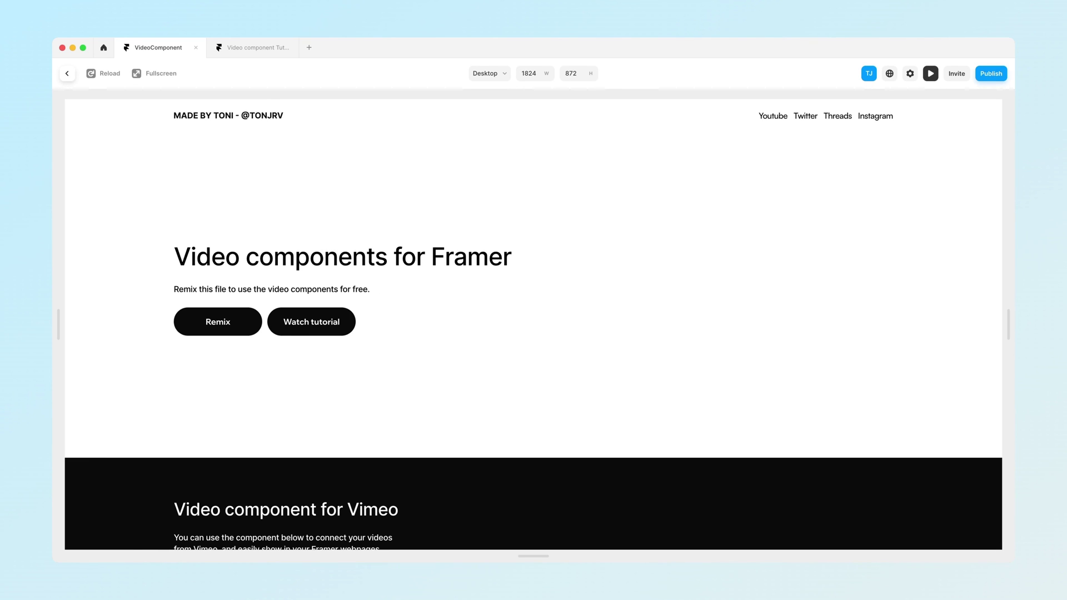
pyautogui.scroll(-6, 534, 323)
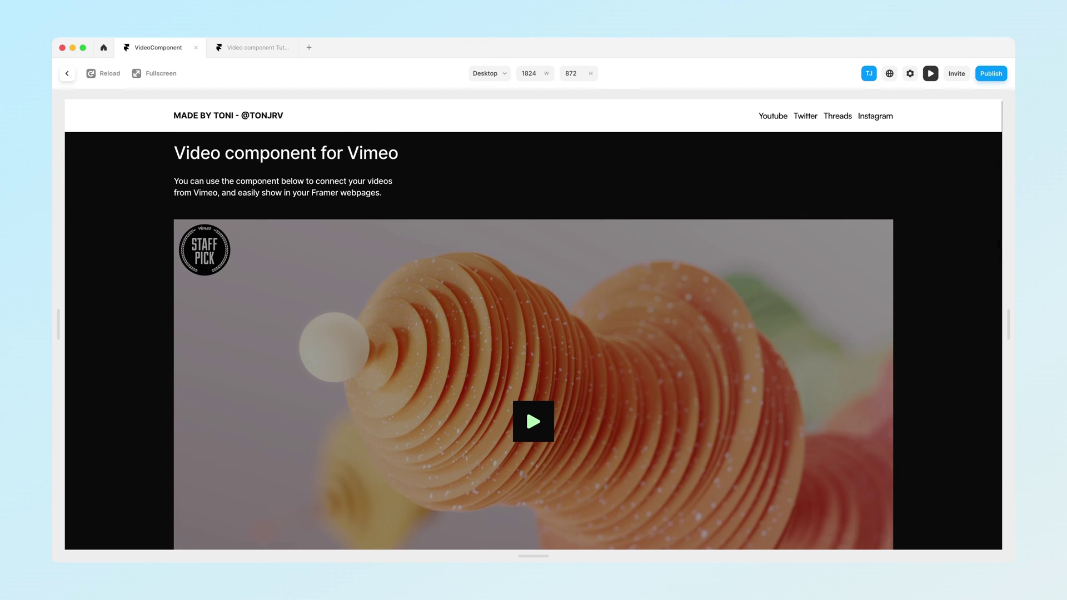
pyautogui.scroll(-2, 534, 339)
pyautogui.click(534, 338)
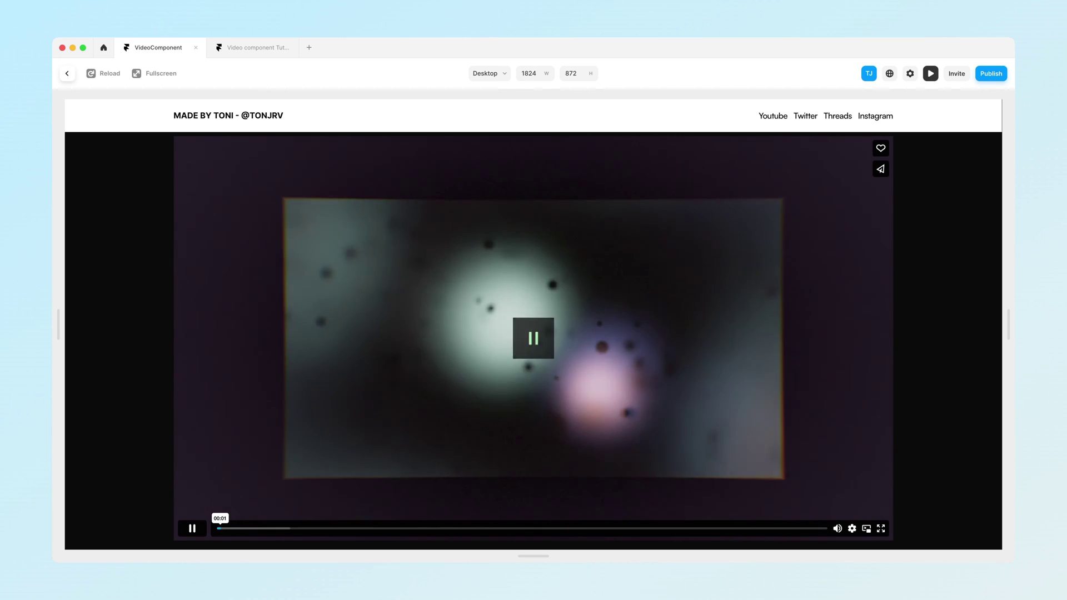
# Step: Look through the preview's sections for uploading own videos and using a video URL
pyautogui.scroll(-8, 533, 341)
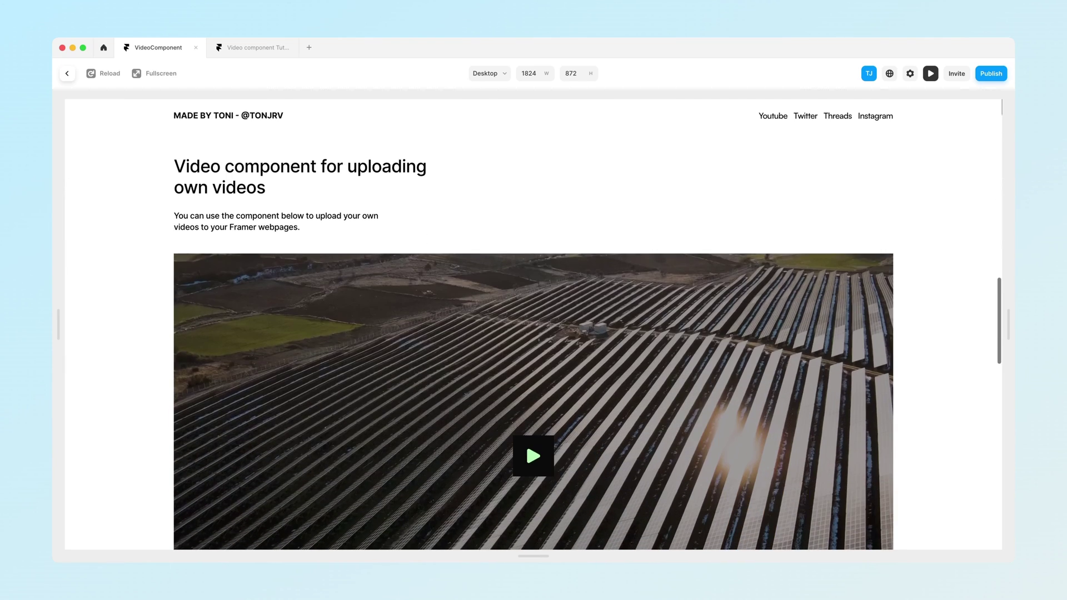
pyautogui.scroll(-1, 533, 429)
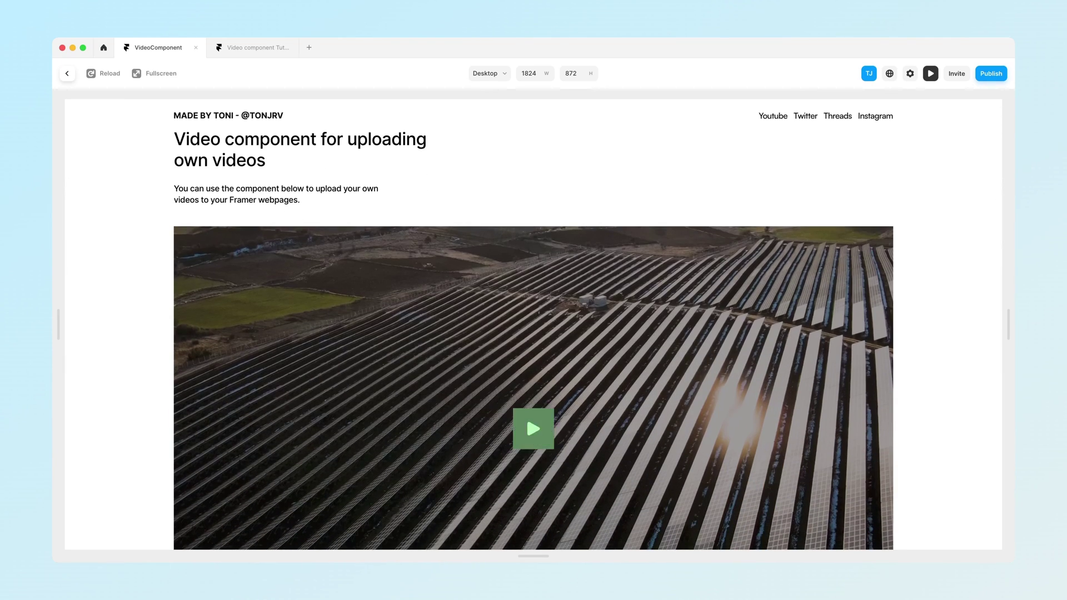
pyautogui.scroll(-10, 533, 428)
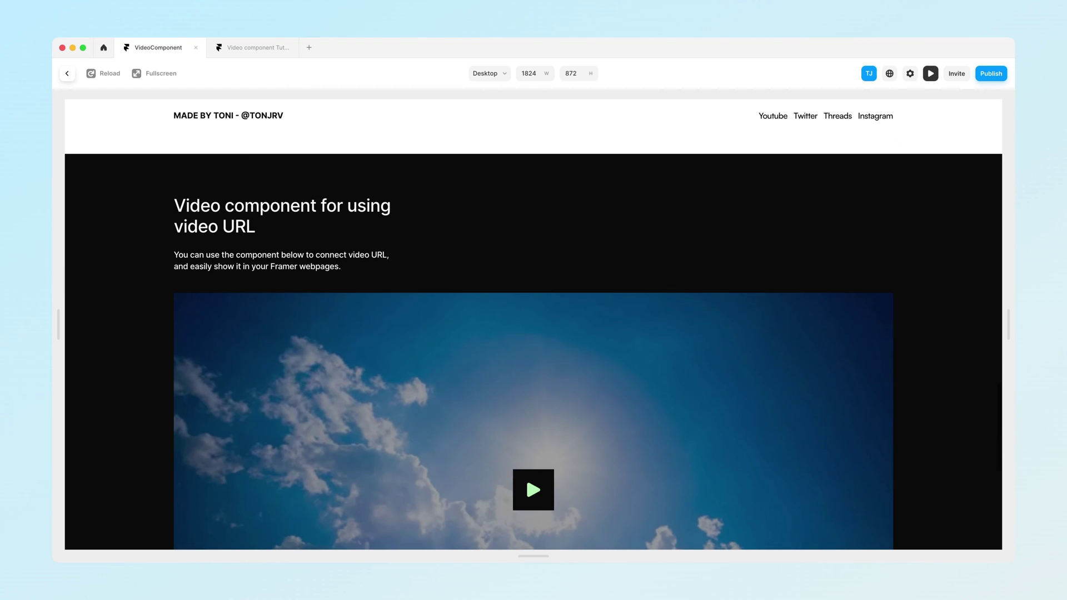